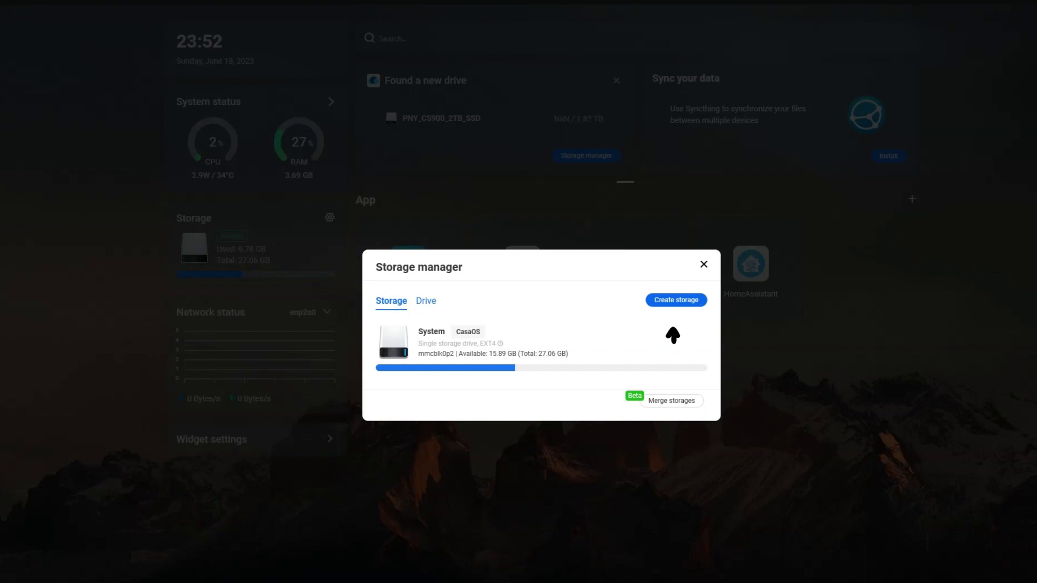
- Create a storage named MySSDDrive on the sda (PNY_CS900_2TB_SSD) drive, formatting the drive
{"action": "left_click", "coordinate": [675, 300]}
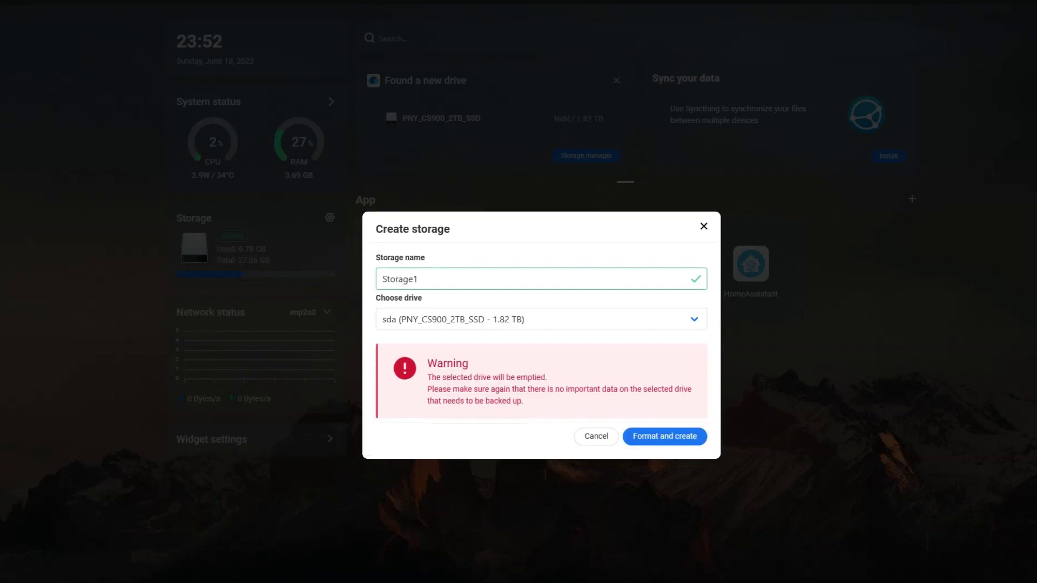
{"action": "double_click", "coordinate": [399, 278]}
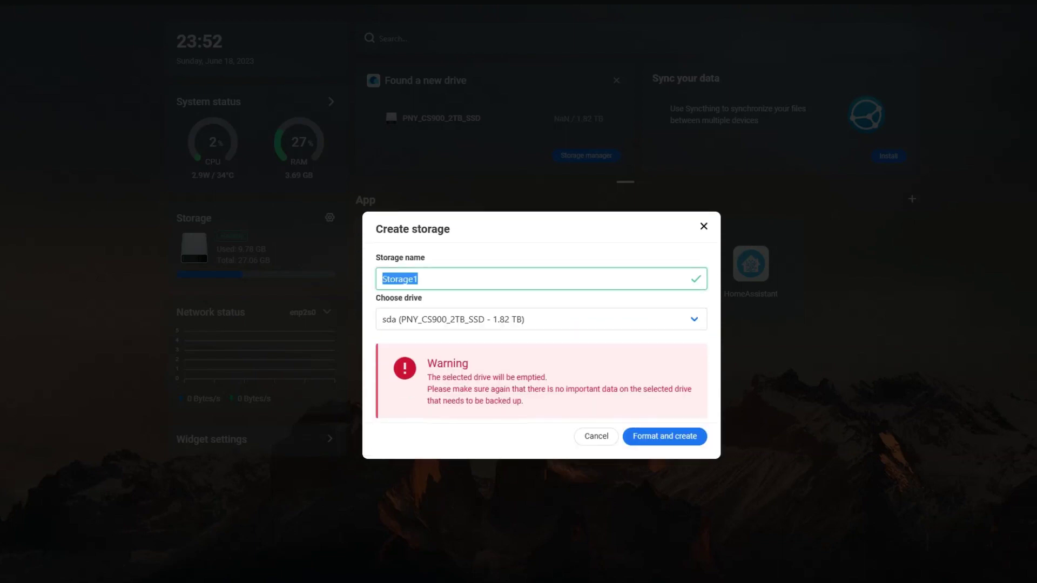
{"action": "type", "text": "MySSDDrive"}
{"action": "left_click", "coordinate": [541, 319]}
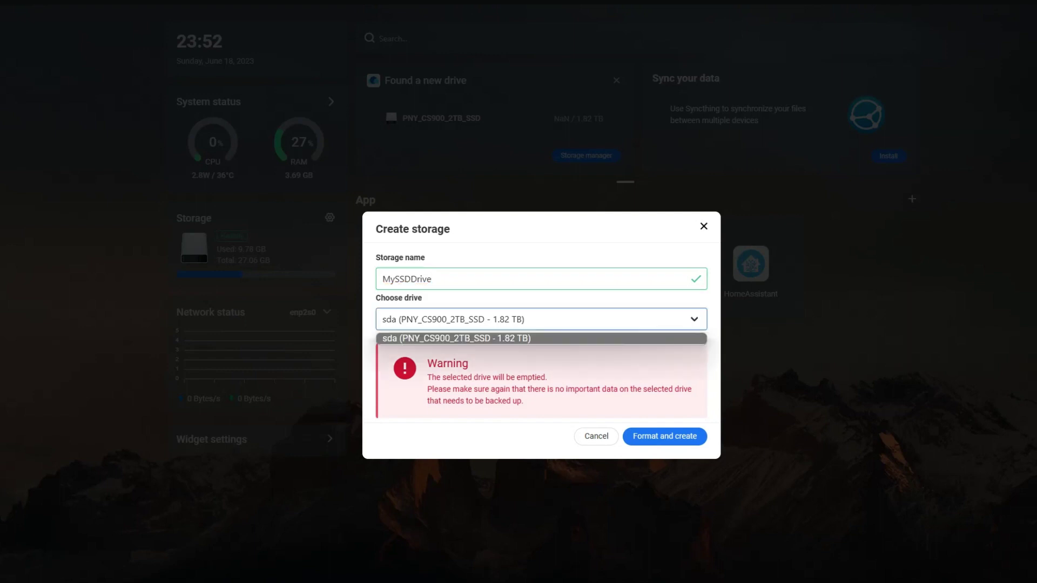
{"action": "key", "text": "Return"}
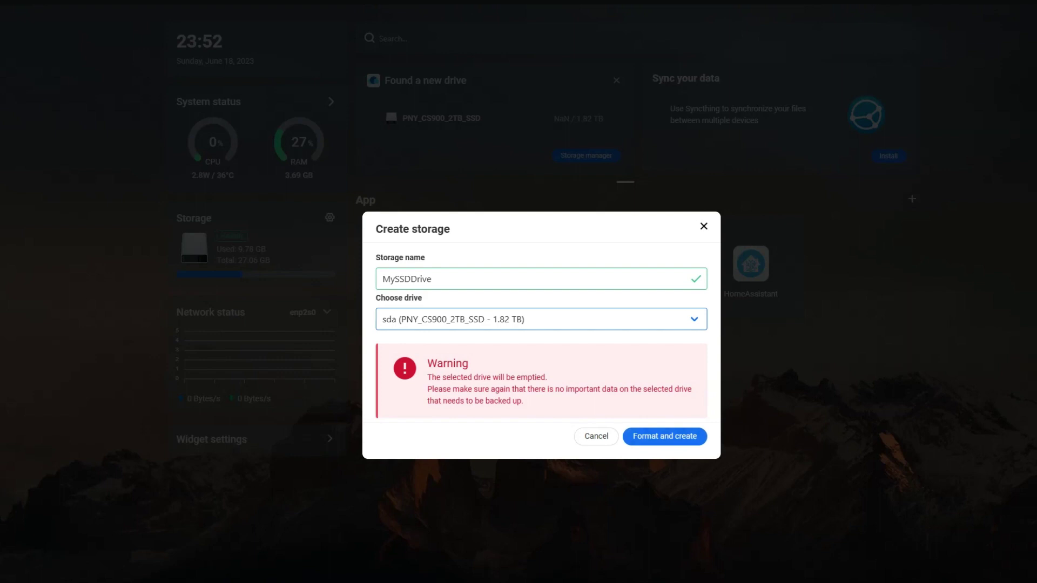
{"action": "left_click", "coordinate": [664, 435]}
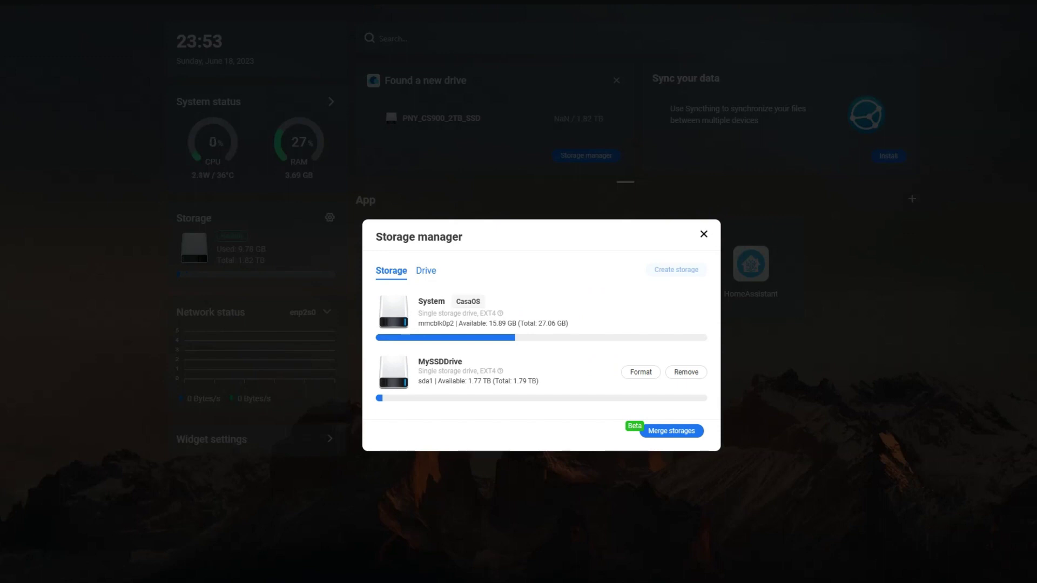
{"action": "left_click_drag", "start_coordinate": [418, 361], "coordinate": [463, 361]}
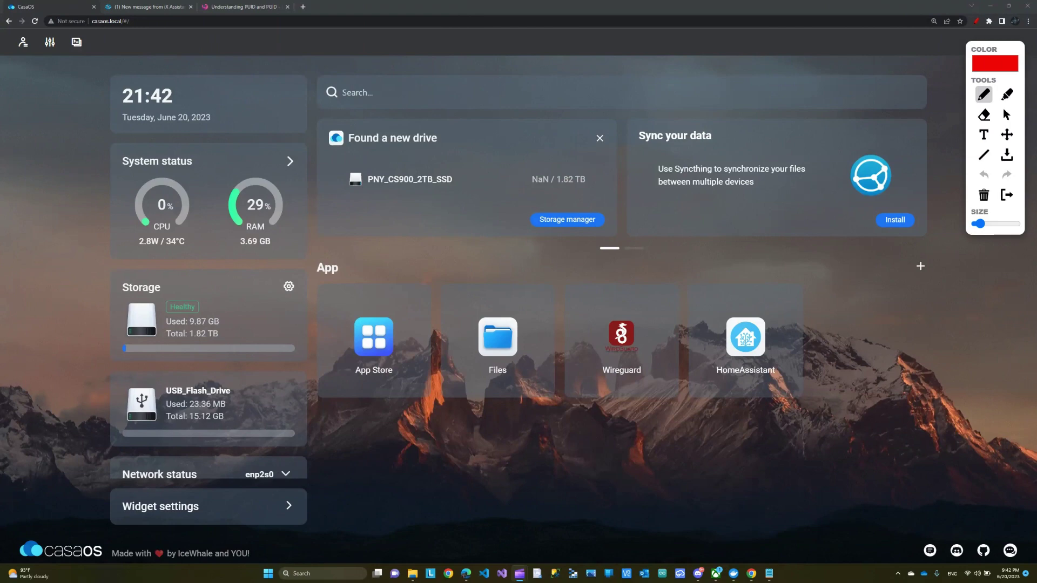
{"action": "left_click_drag", "start_coordinate": [488, 137], "coordinate": [446, 168]}
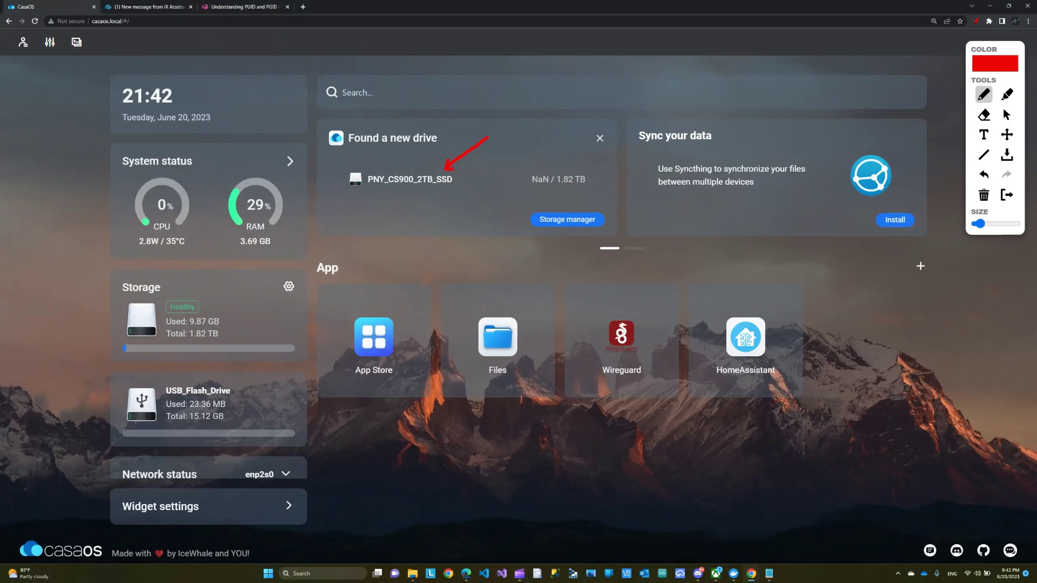
{"action": "mouse_move", "coordinate": [239, 387]}
{"action": "left_mouse_down"}
{"action": "mouse_move", "coordinate": [279, 384]}
{"action": "mouse_move", "coordinate": [251, 394]}
{"action": "left_mouse_up"}
{"action": "left_click", "coordinate": [983, 194]}
{"action": "mouse_move", "coordinate": [602, 177]}
{"action": "left_mouse_down"}
{"action": "mouse_move", "coordinate": [570, 210]}
{"action": "mouse_move", "coordinate": [583, 208]}
{"action": "left_mouse_up"}
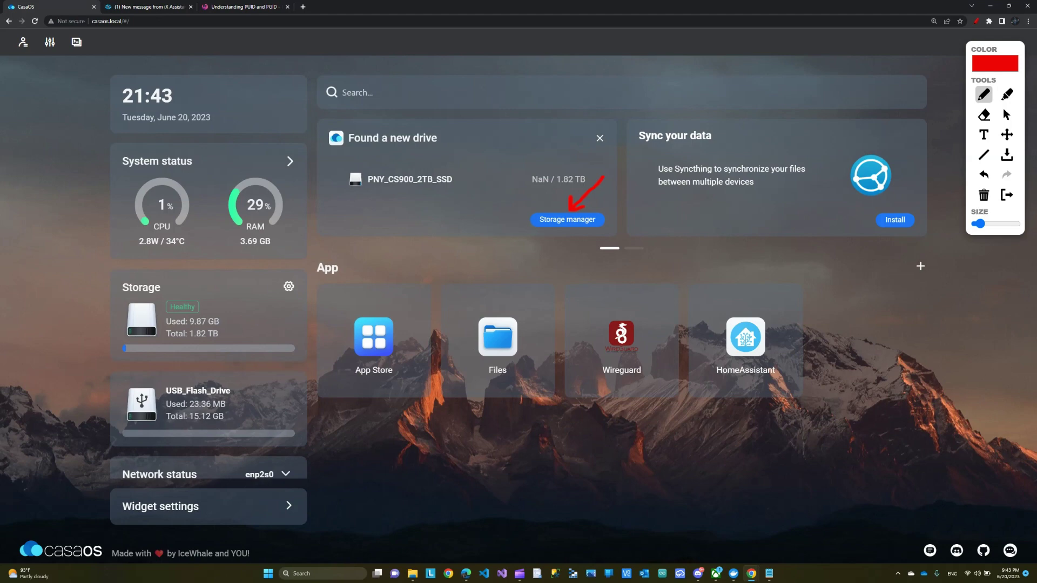
{"action": "left_click", "coordinate": [983, 195]}
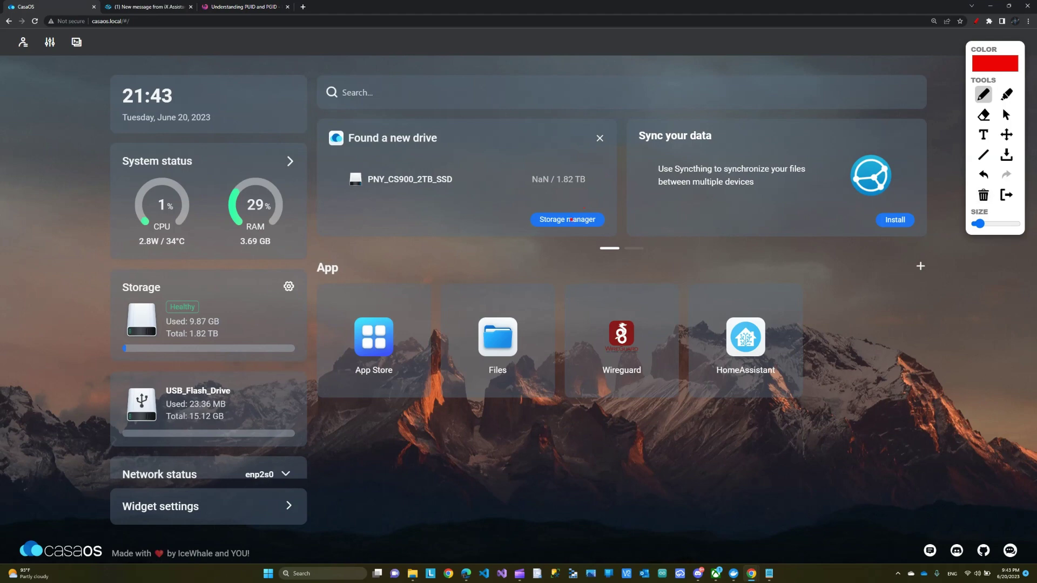
- Check the listed storage drives in the Storage manager of the found drive, and close it
{"action": "left_click", "coordinate": [1005, 114]}
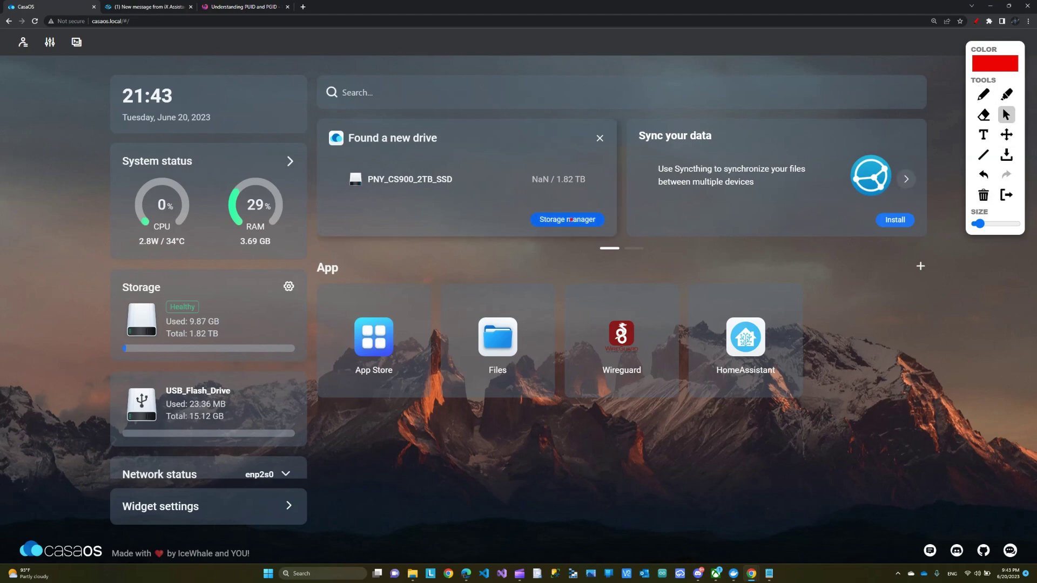
{"action": "left_click", "coordinate": [571, 219]}
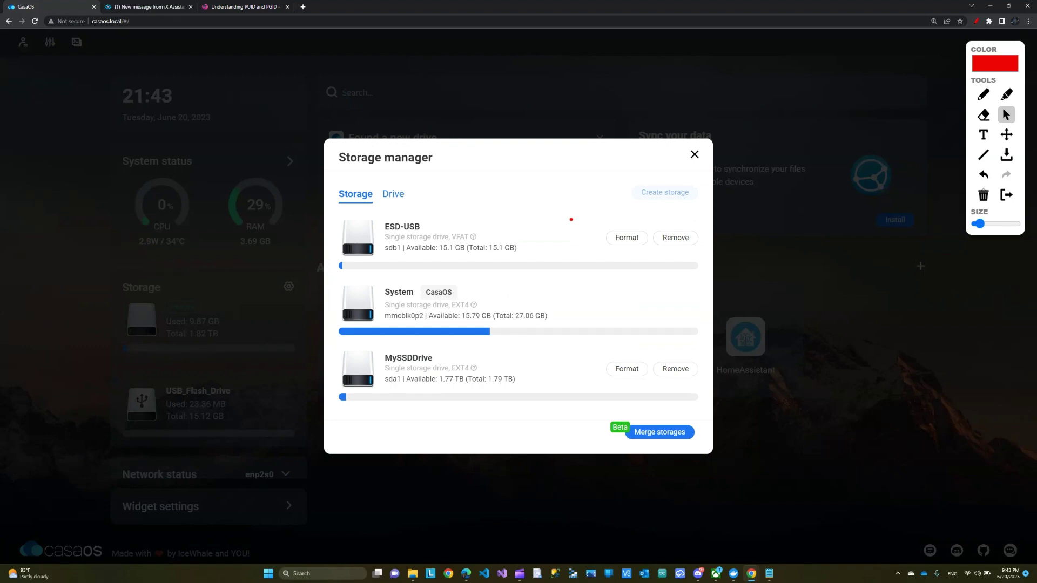
{"action": "key", "text": "Escape"}
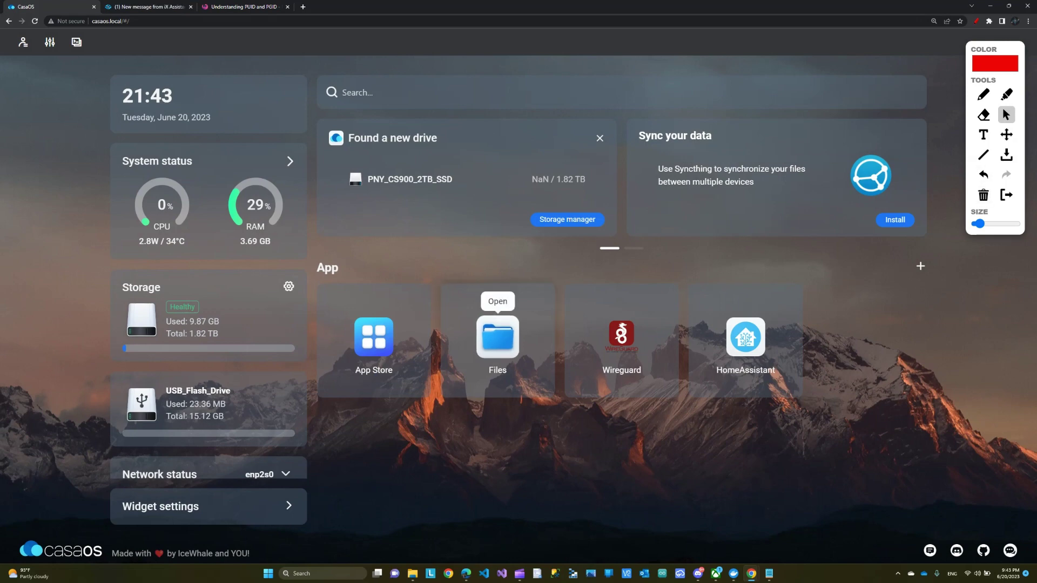
- Create a shared folder named Files on the MySSDDrive location in the Files app
{"action": "left_click", "coordinate": [497, 336]}
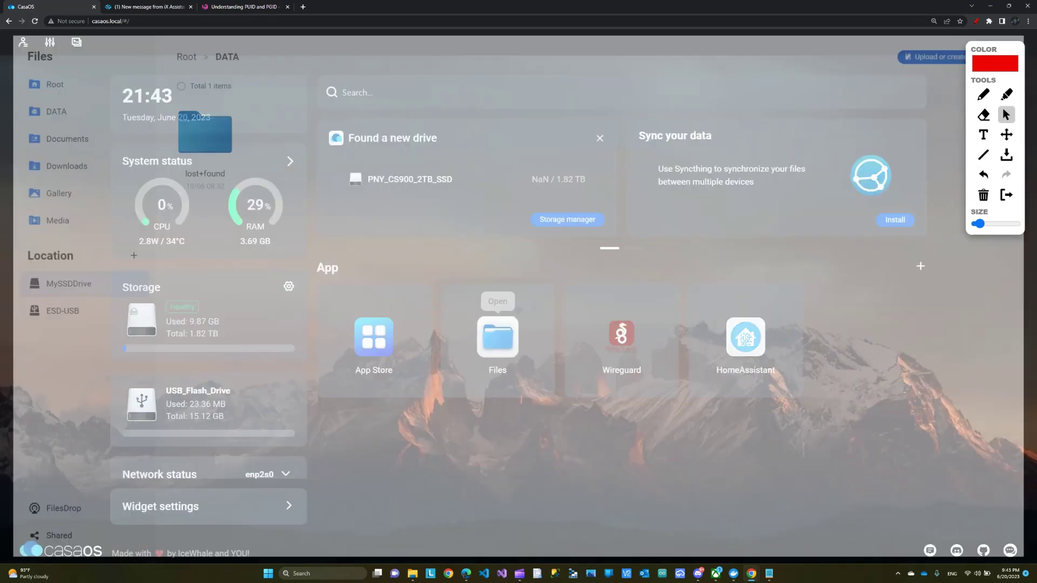
{"action": "left_click", "coordinate": [57, 282]}
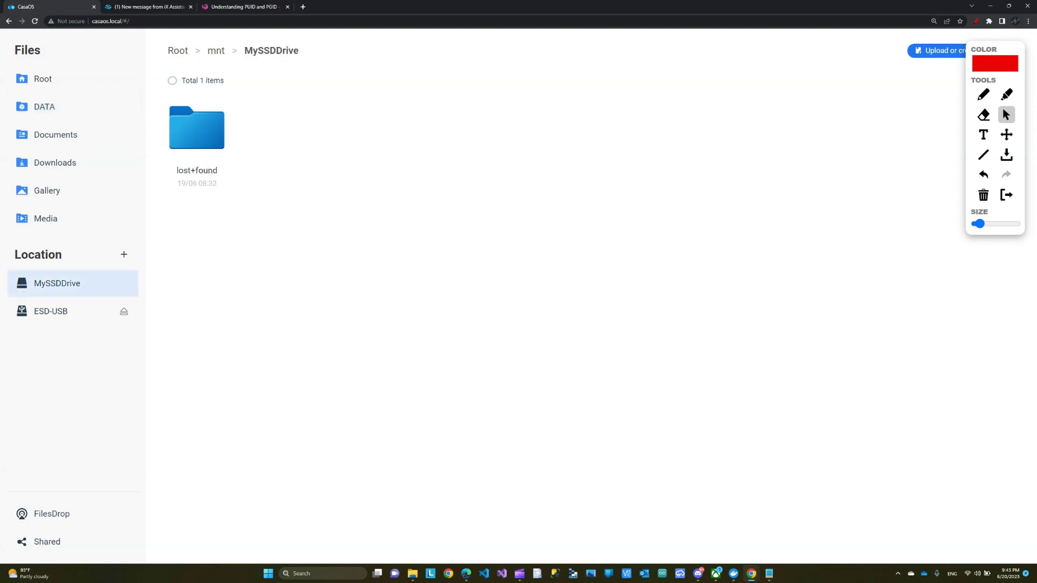
{"action": "right_click", "coordinate": [430, 241]}
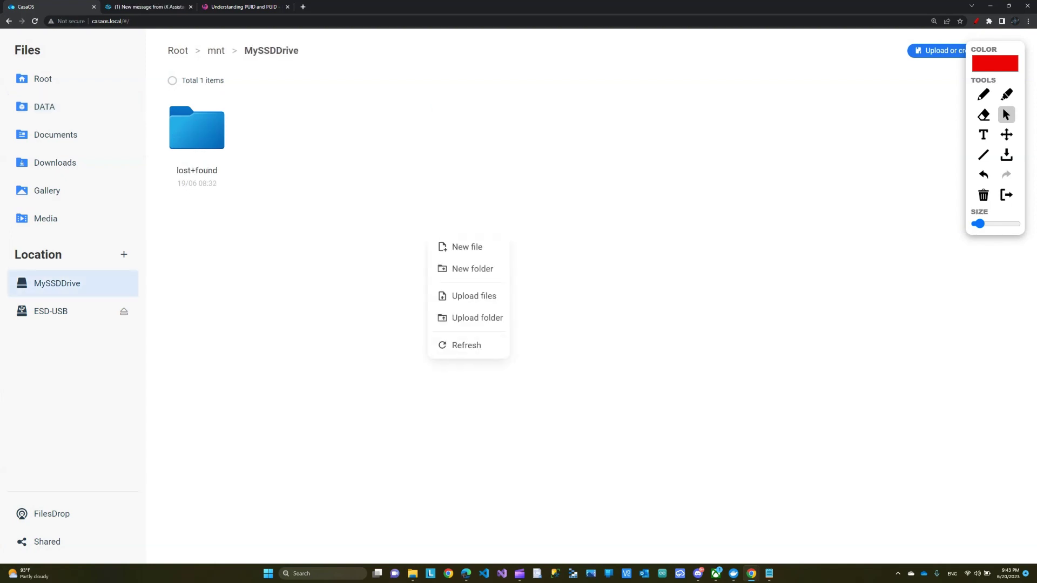
{"action": "left_click", "coordinate": [472, 269]}
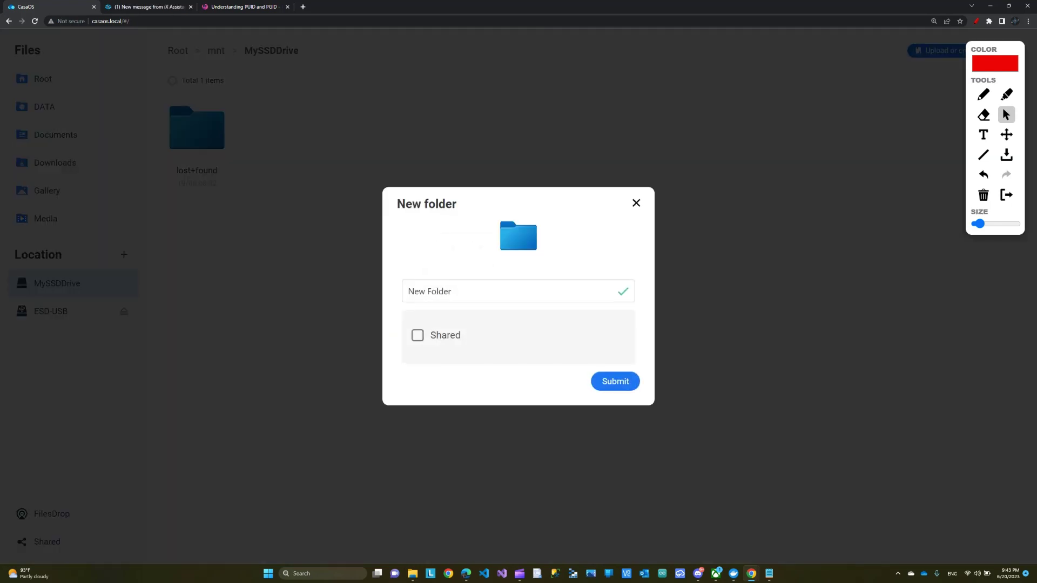
{"action": "left_click_drag", "start_coordinate": [452, 291], "coordinate": [407, 291]}
{"action": "type", "text": "Files"}
{"action": "left_click", "coordinate": [417, 335]}
{"action": "left_click", "coordinate": [615, 382]}
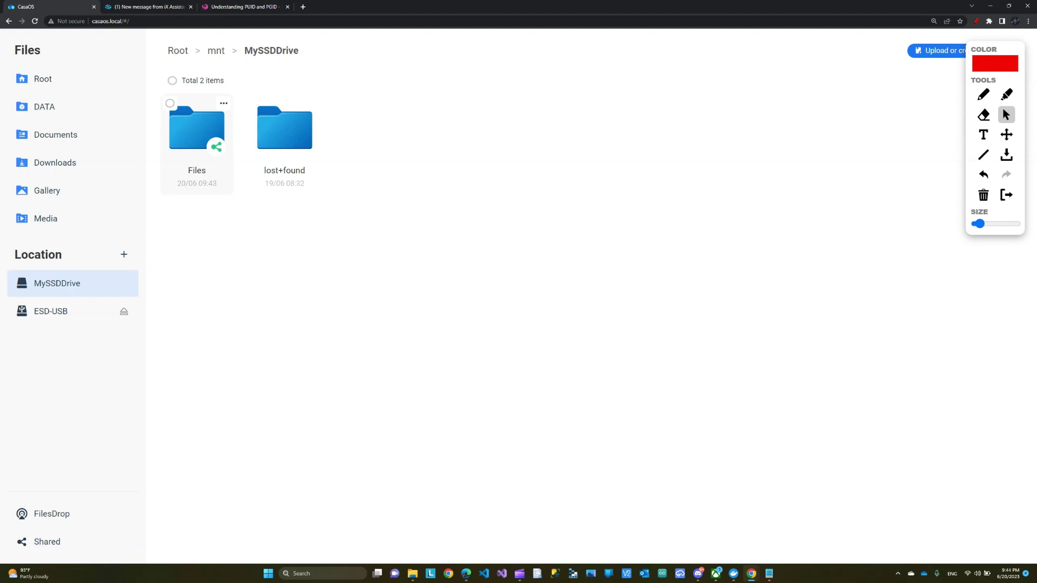
{"action": "mouse_move", "coordinate": [212, 202]}
{"action": "left_mouse_down"}
{"action": "mouse_move", "coordinate": [220, 212]}
{"action": "mouse_move", "coordinate": [194, 228]}
{"action": "mouse_move", "coordinate": [166, 200]}
{"action": "mouse_move", "coordinate": [135, 221]}
{"action": "mouse_move", "coordinate": [141, 253]}
{"action": "mouse_move", "coordinate": [162, 228]}
{"action": "mouse_move", "coordinate": [125, 215]}
{"action": "mouse_move", "coordinate": [89, 244]}
{"action": "mouse_move", "coordinate": [76, 277]}
{"action": "left_mouse_up"}
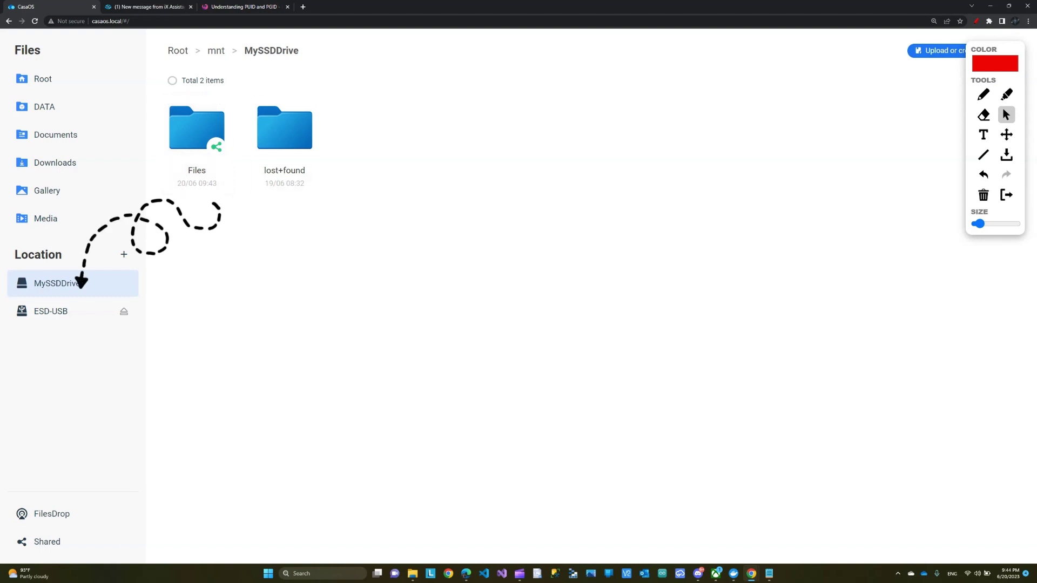
{"action": "left_click", "coordinate": [413, 573]}
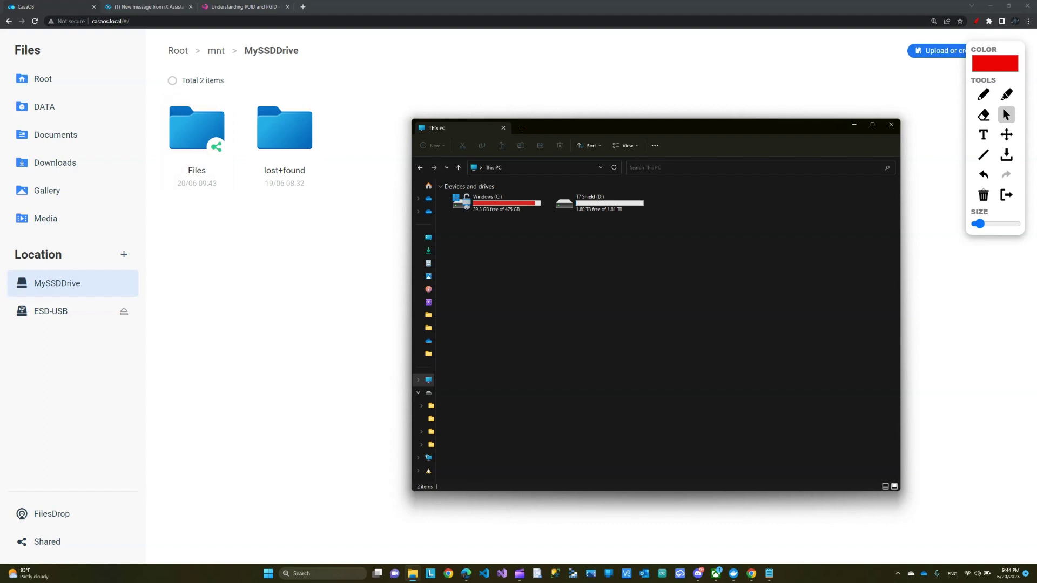
{"action": "right_click", "coordinate": [587, 279]}
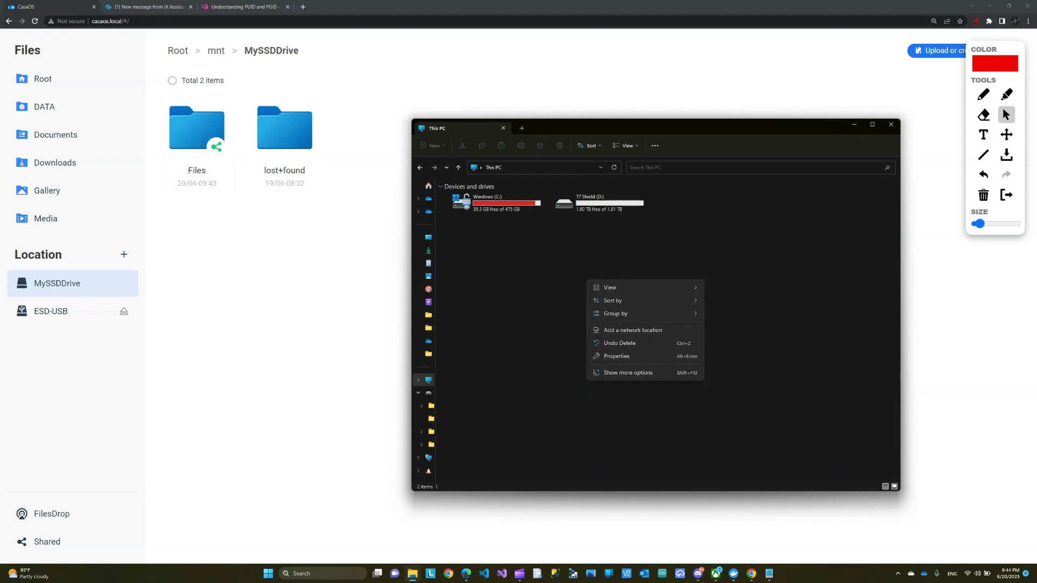
{"action": "right_click", "coordinate": [533, 297]}
{"action": "left_click", "coordinate": [589, 347]}
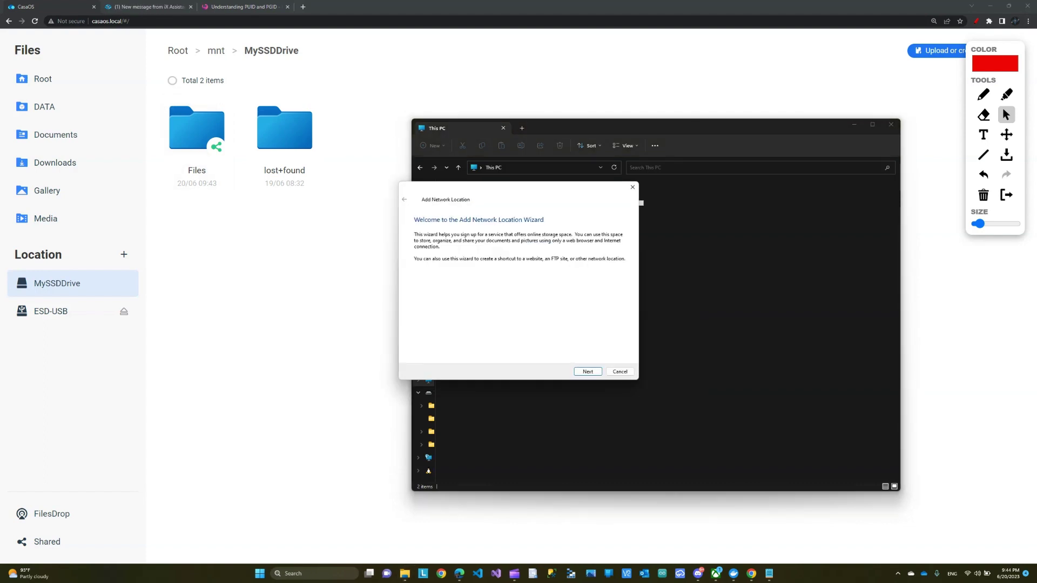
{"action": "left_click", "coordinate": [587, 371]}
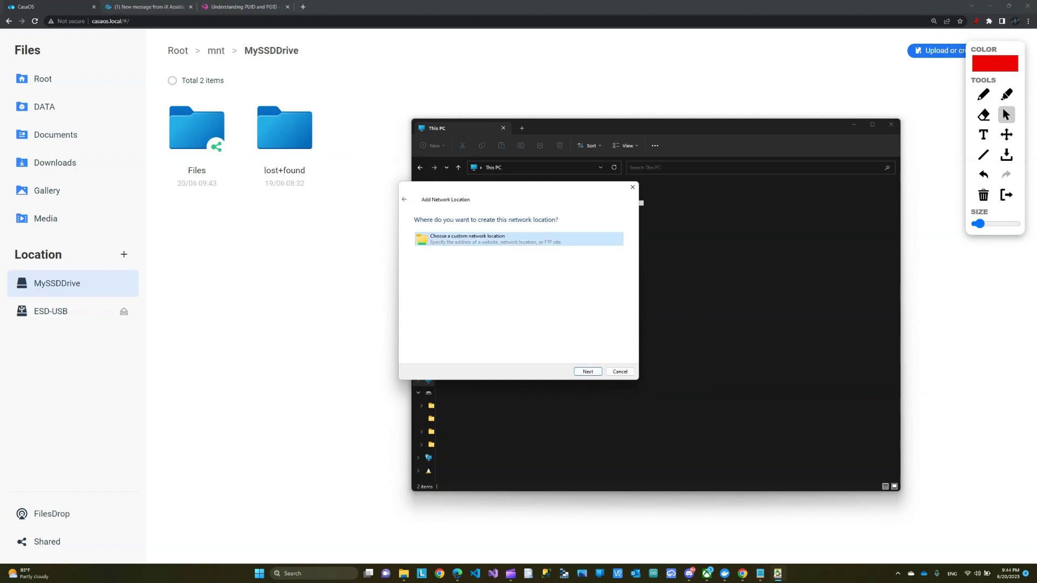
{"action": "key", "text": "Return"}
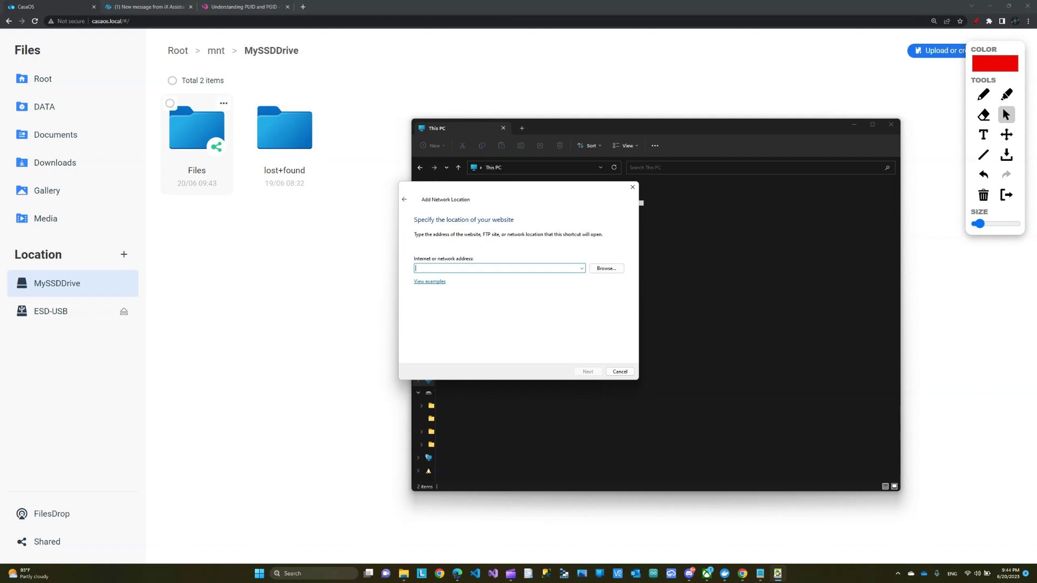
- Copy the path of the shared Files folder on MySSDDrive
{"action": "left_click", "coordinate": [223, 103]}
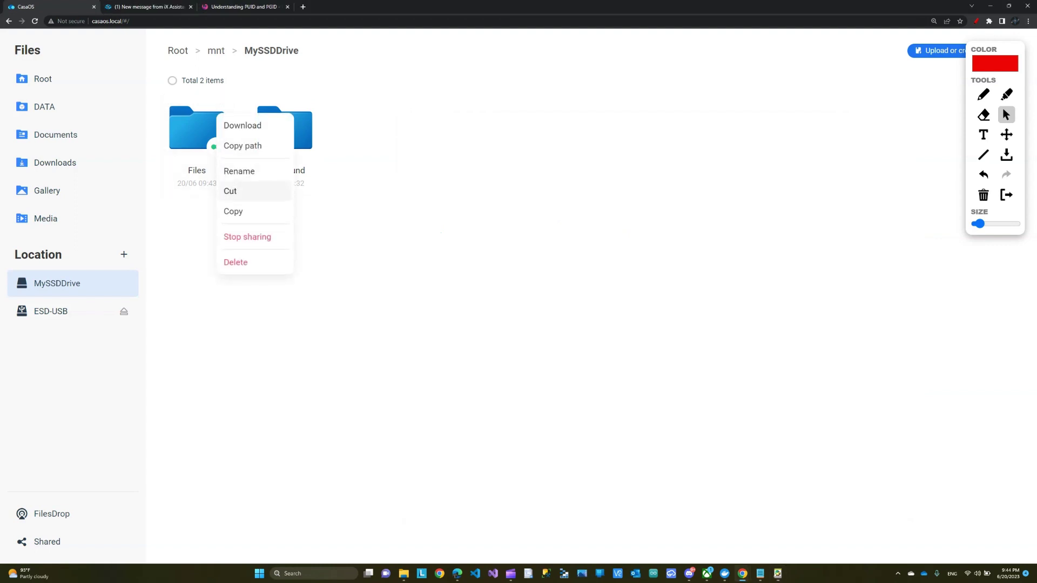
{"action": "left_click", "coordinate": [243, 146]}
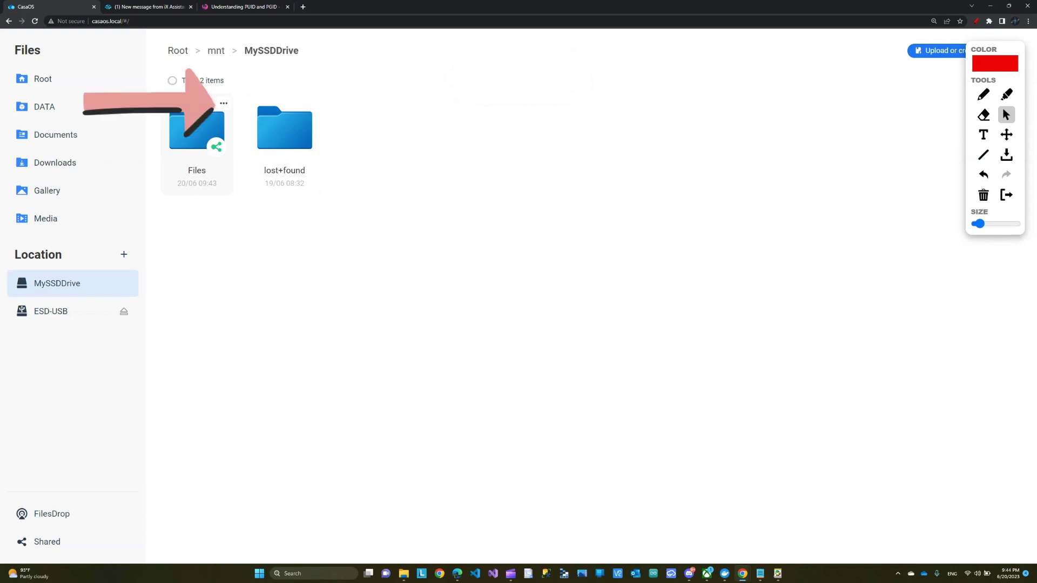
{"action": "left_click", "coordinate": [223, 103]}
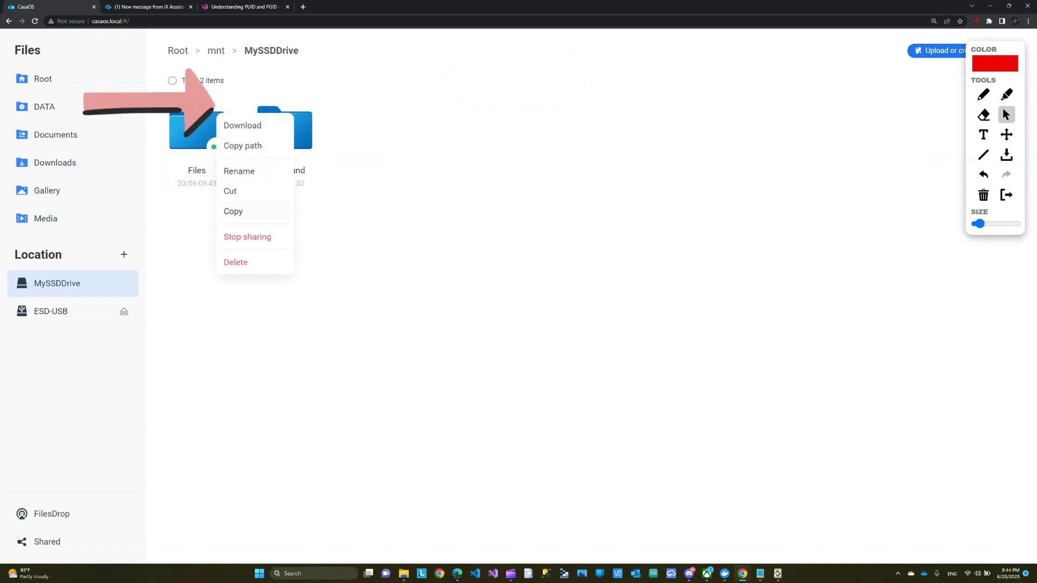
{"action": "left_click", "coordinate": [240, 78]}
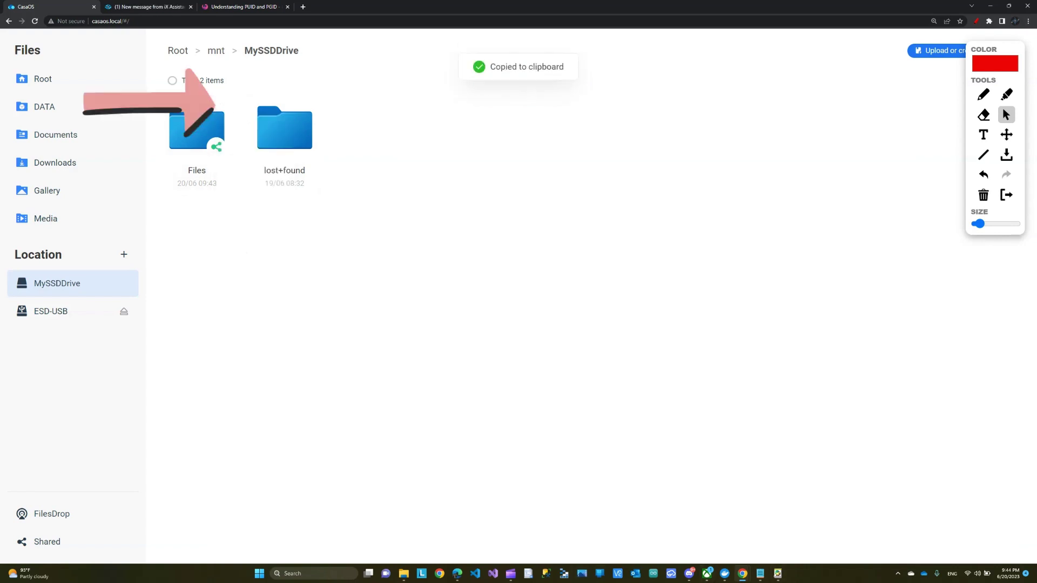
- Switch to File Explorer and start adding a custom network location under This PC, up to the network address entry
{"action": "left_click", "coordinate": [403, 573]}
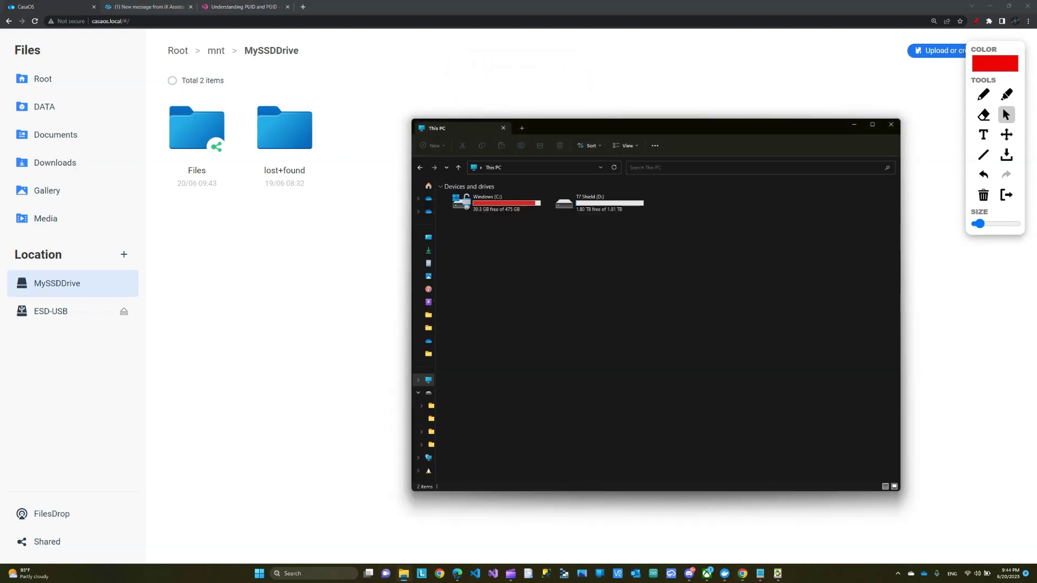
{"action": "right_click", "coordinate": [581, 289]}
{"action": "left_click", "coordinate": [610, 339]}
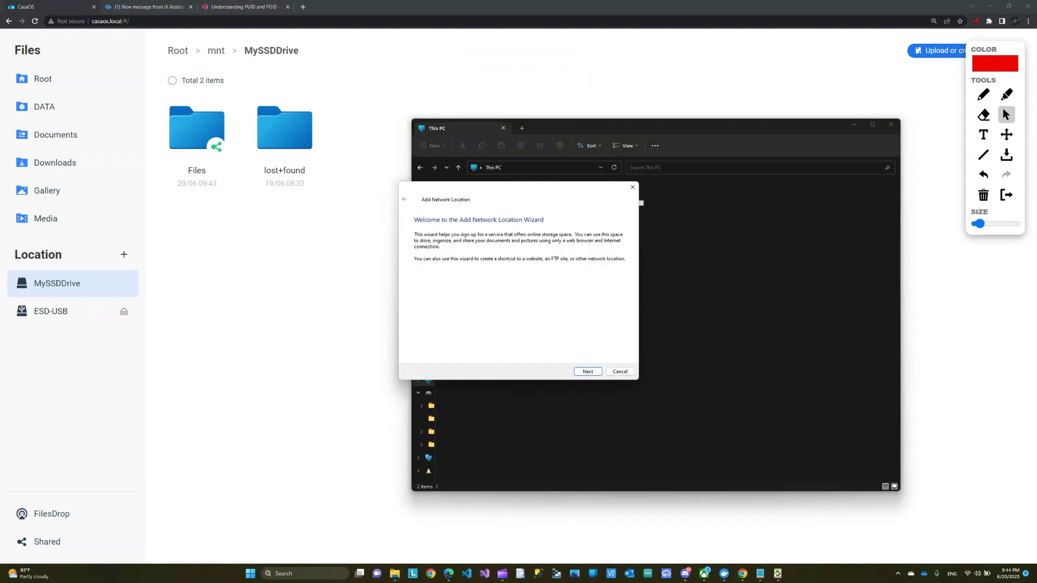
{"action": "key", "text": "Return"}
{"action": "key", "text": "Return"}
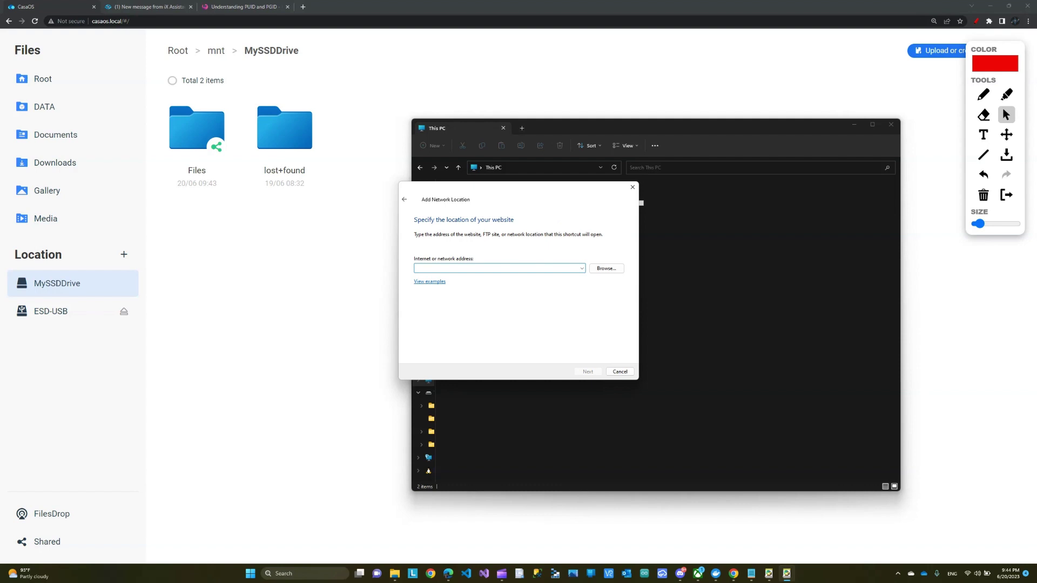
- Set the network address of the new location to \\CASAOS\Files, with the Files share chosen under CASAOS
{"action": "left_click", "coordinate": [605, 268]}
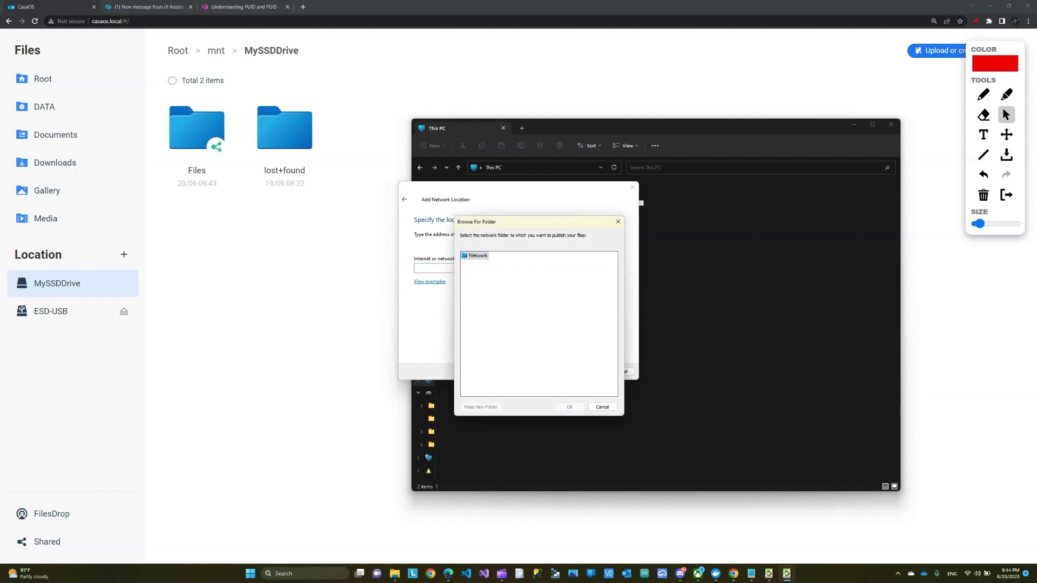
{"action": "left_click", "coordinate": [601, 406]}
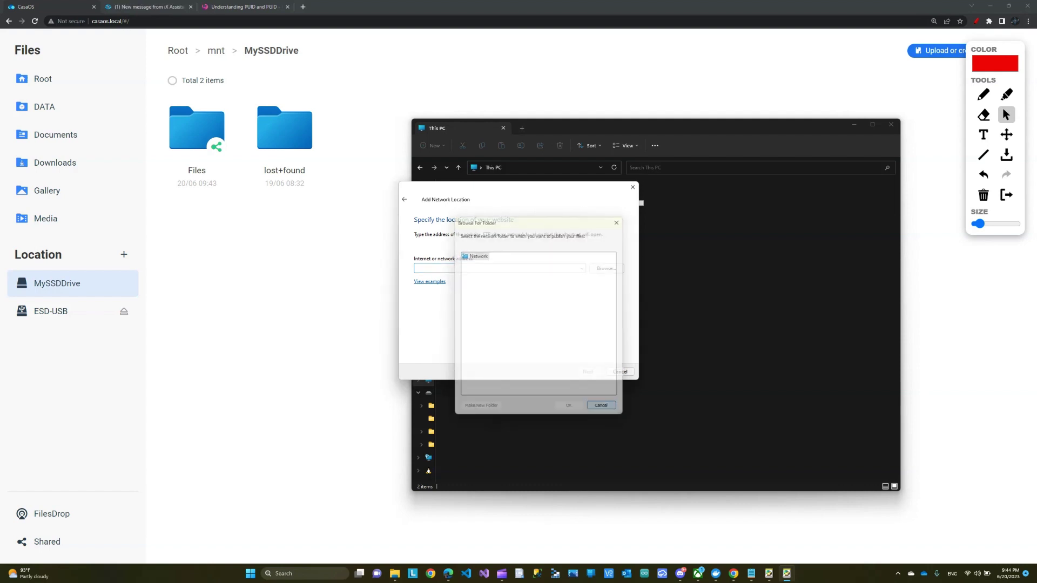
{"action": "left_click", "coordinate": [582, 268]}
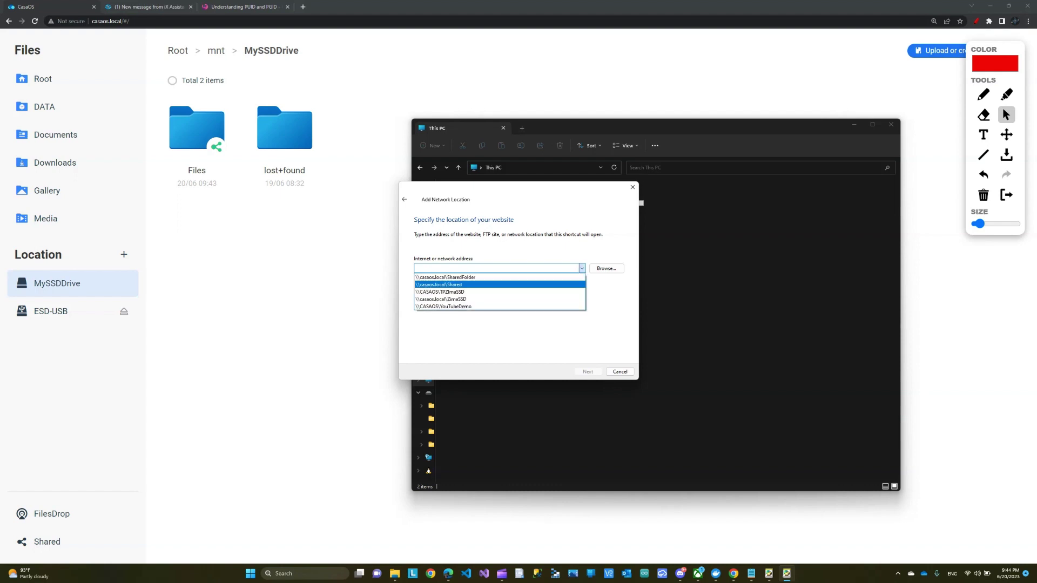
{"action": "key", "text": "Down"}
{"action": "key", "text": "Down"}
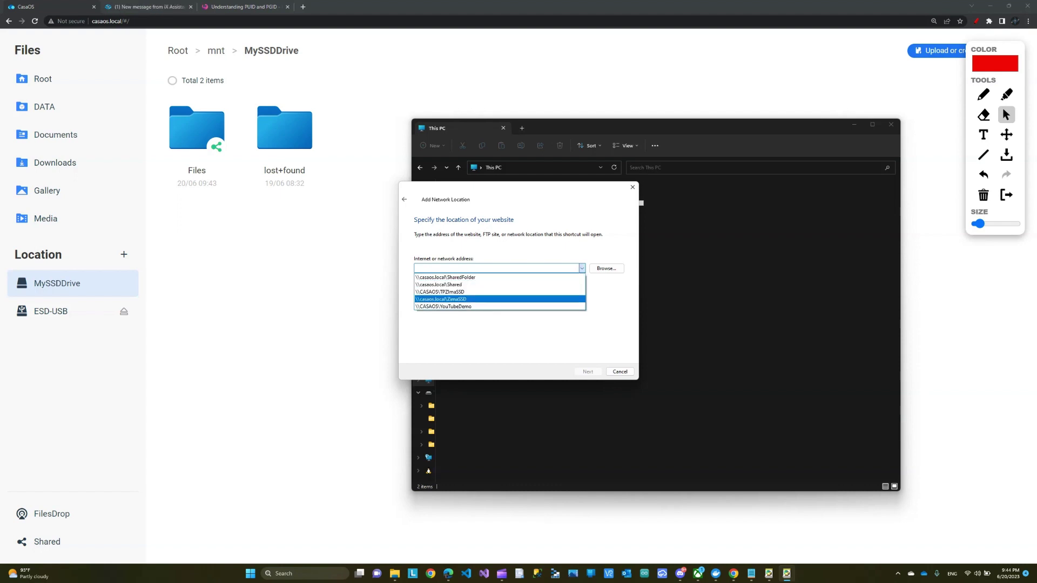
{"action": "key", "text": "Return"}
{"action": "left_click_drag", "start_coordinate": [451, 268], "coordinate": [420, 268]}
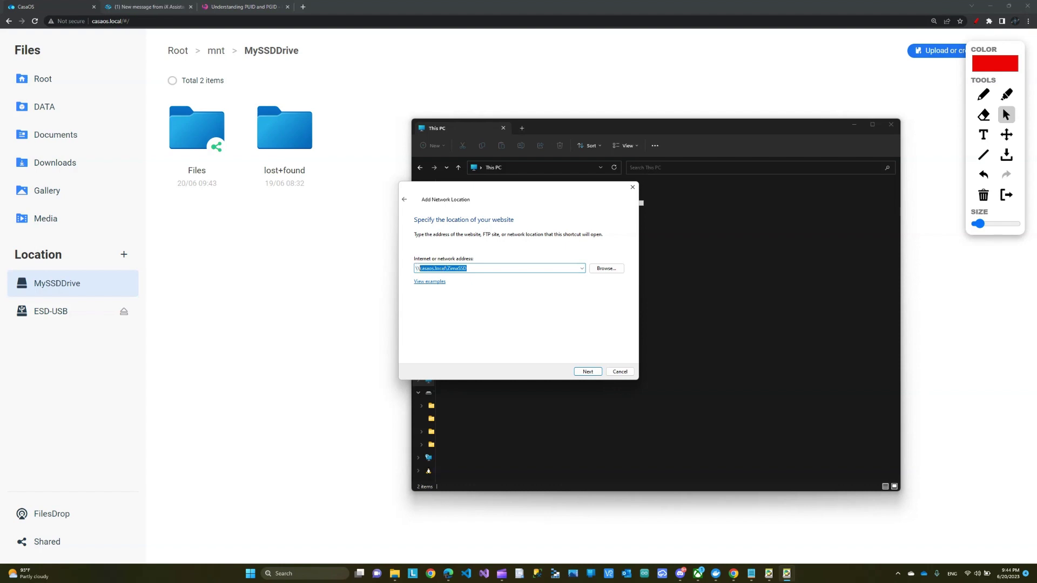
{"action": "type", "text": "CASAOS\\Files"}
{"action": "left_click", "coordinate": [606, 269]}
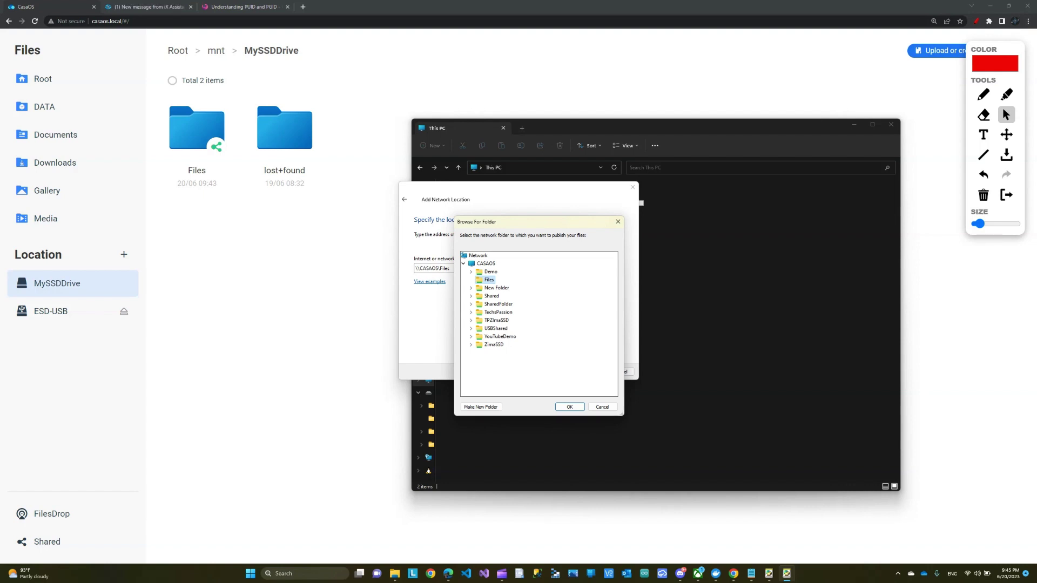
{"action": "key", "text": "Return"}
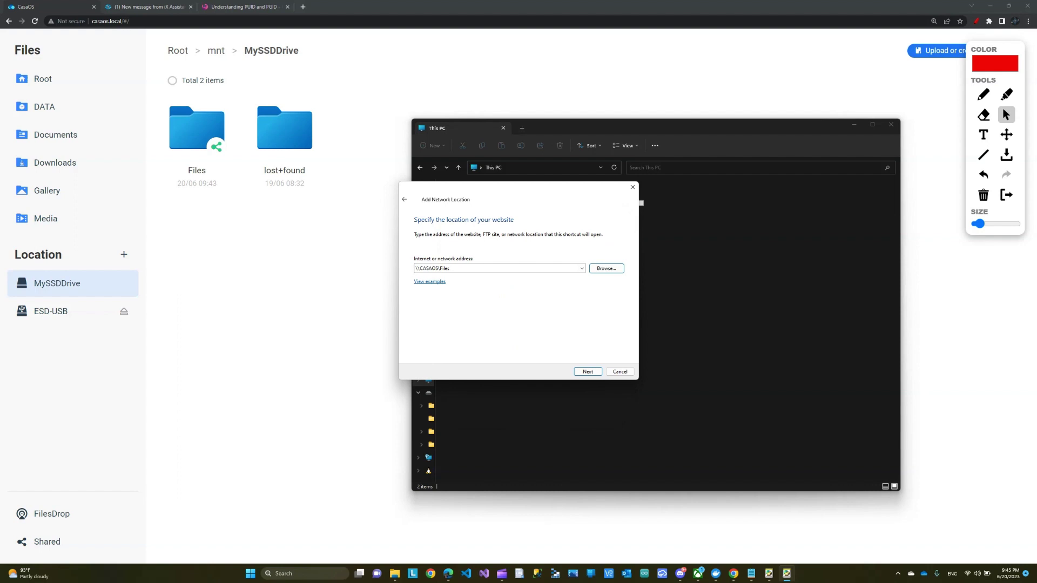
- Finish adding the network location under its suggested name, and open it in its own window
{"action": "key", "text": "Return"}
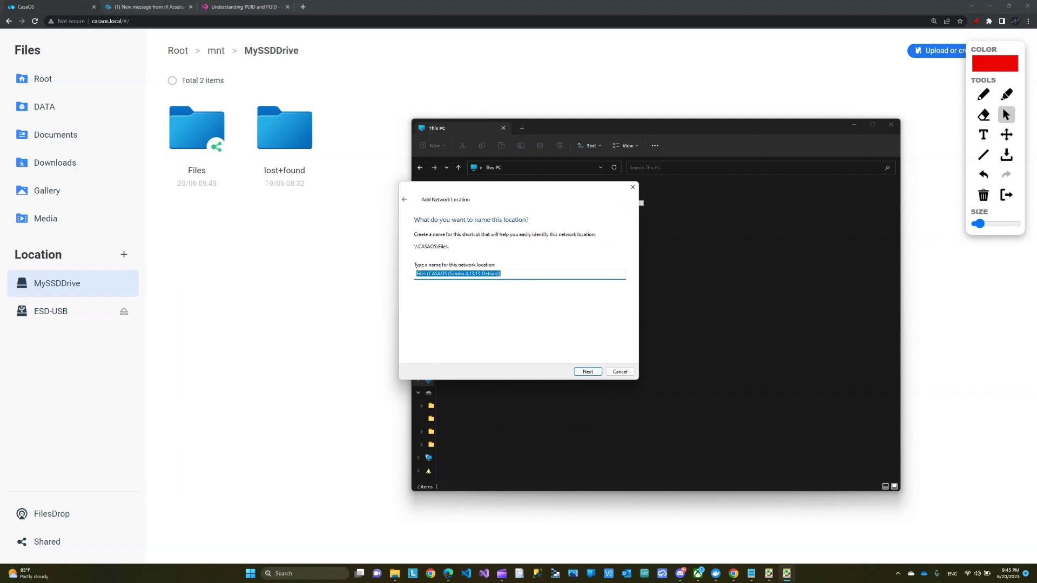
{"action": "key", "text": "Return"}
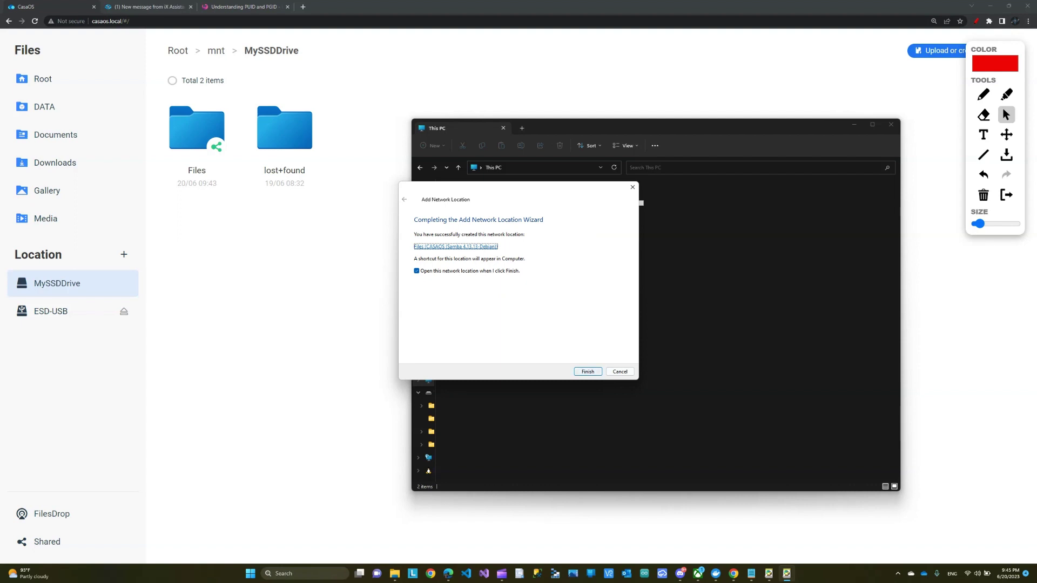
{"action": "key", "text": "Return"}
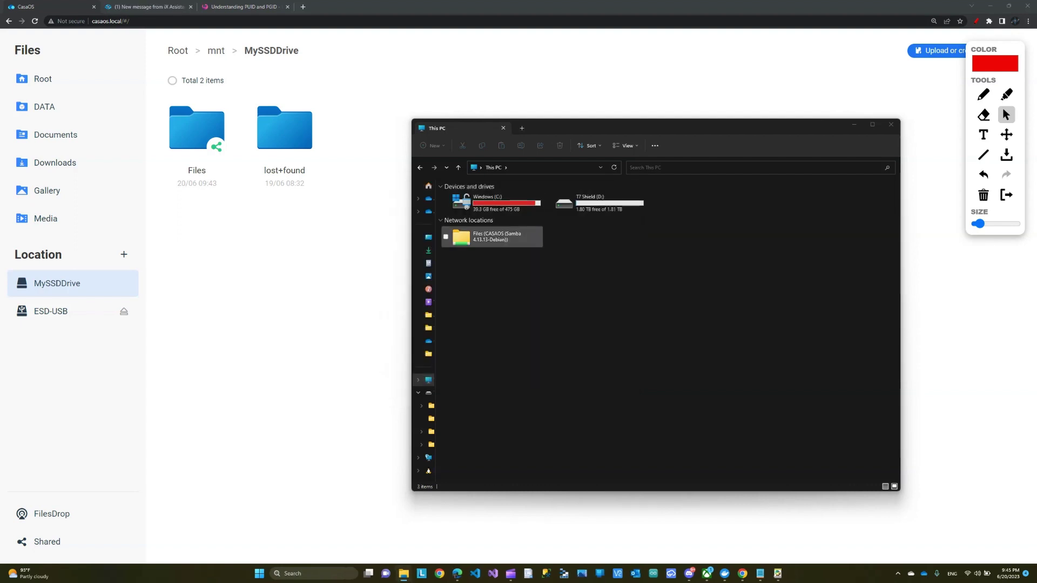
{"action": "double_click", "coordinate": [462, 236]}
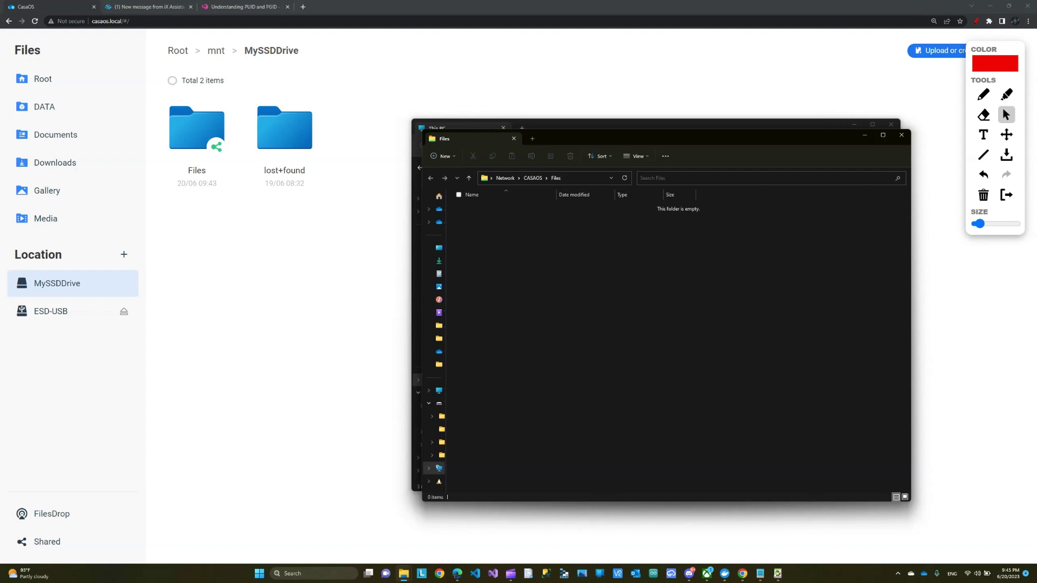
{"action": "left_click_drag", "start_coordinate": [780, 141], "coordinate": [846, 160]}
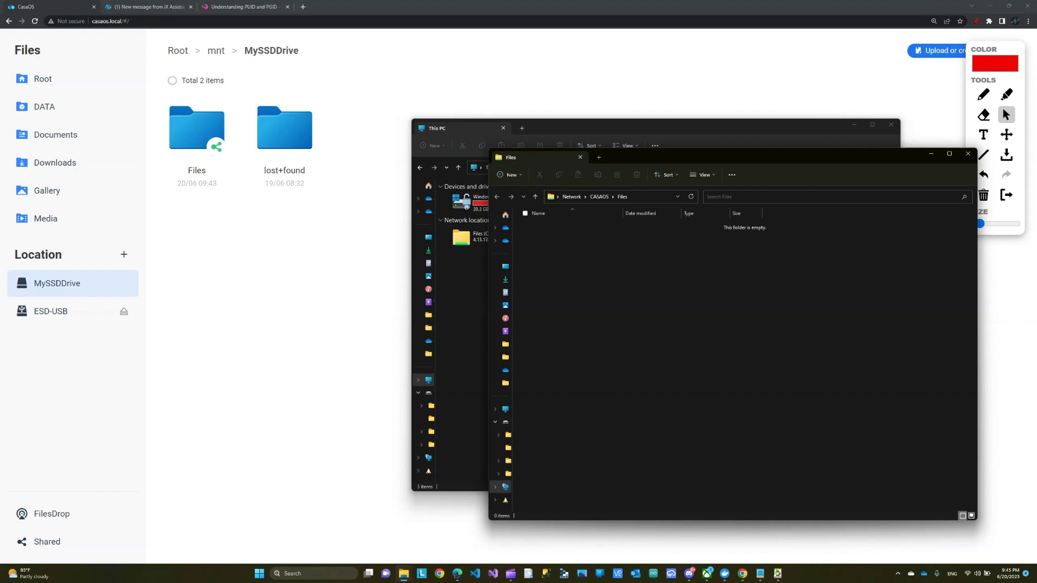
- Switch to CasaOS and create an unshared folder named BackUps on the ESD-USB location
{"action": "left_click", "coordinate": [72, 311]}
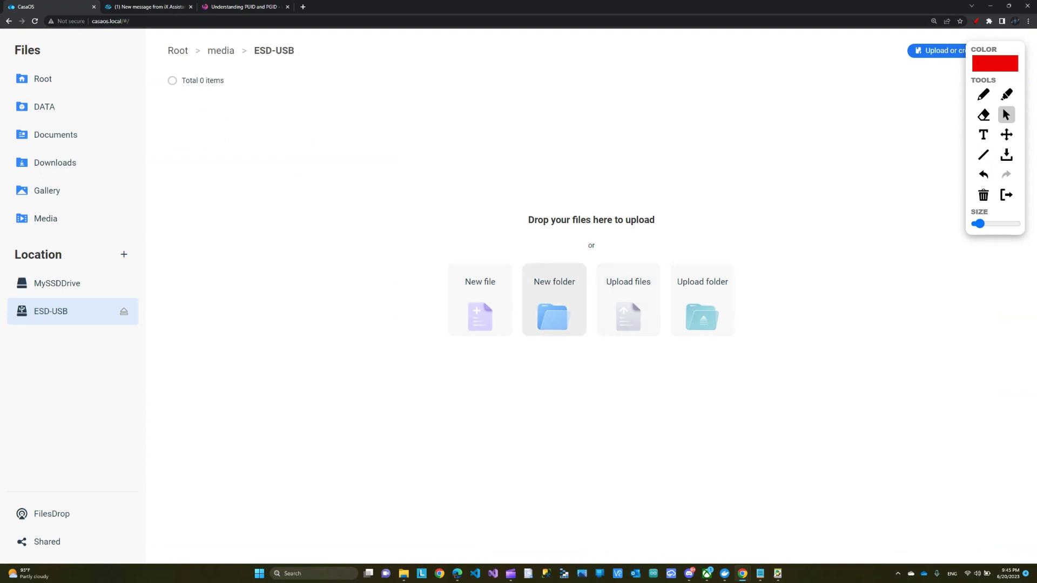
{"action": "left_click", "coordinate": [554, 299]}
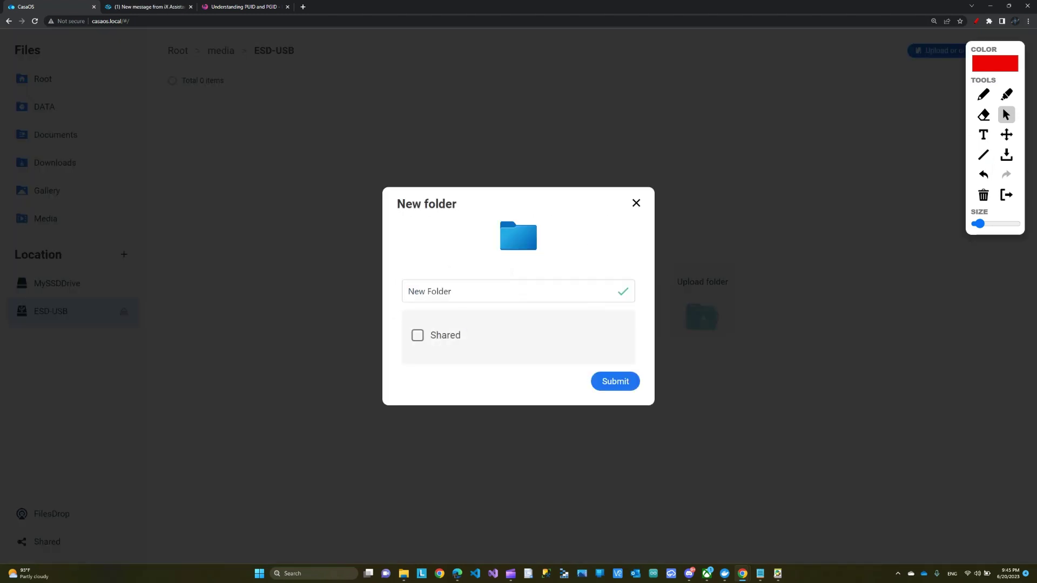
{"action": "type", "text": "BackUps"}
{"action": "key", "text": "Return"}
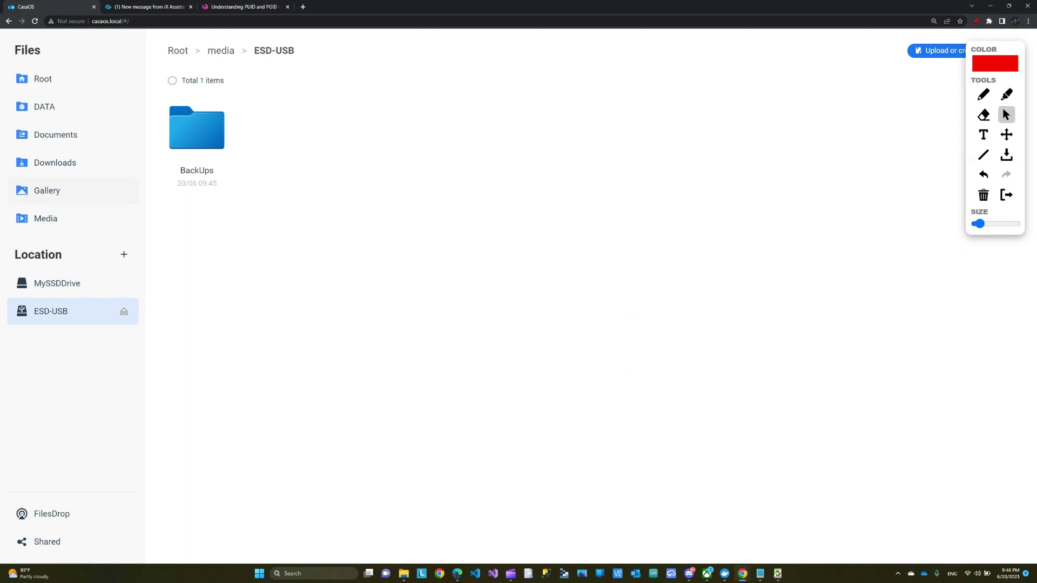
- Compare the folders on the MySSDDrive and ESD-USB locations
{"action": "left_click", "coordinate": [57, 283]}
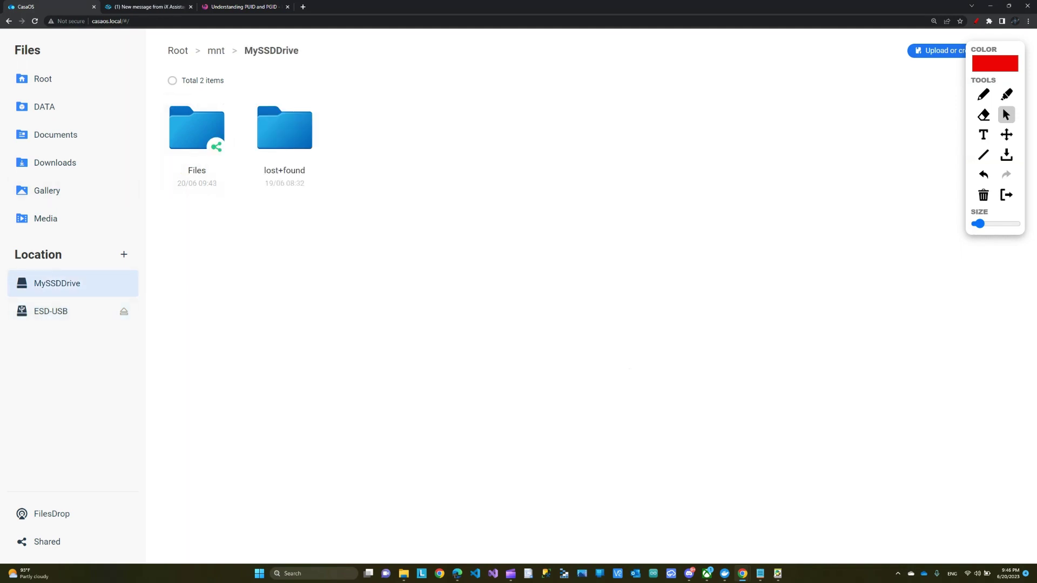
{"action": "left_click", "coordinate": [50, 311]}
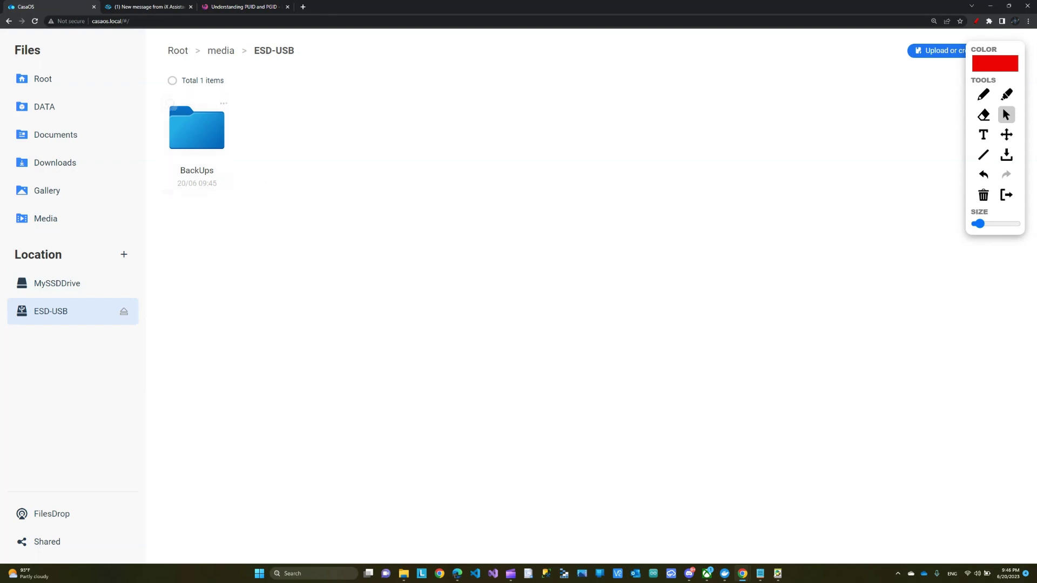
{"action": "left_click", "coordinate": [57, 282]}
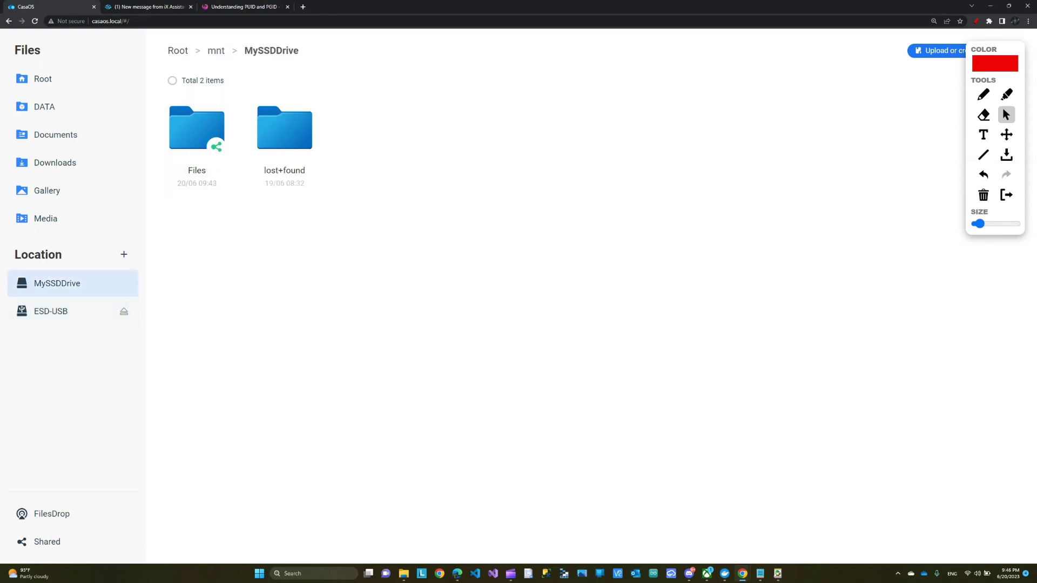
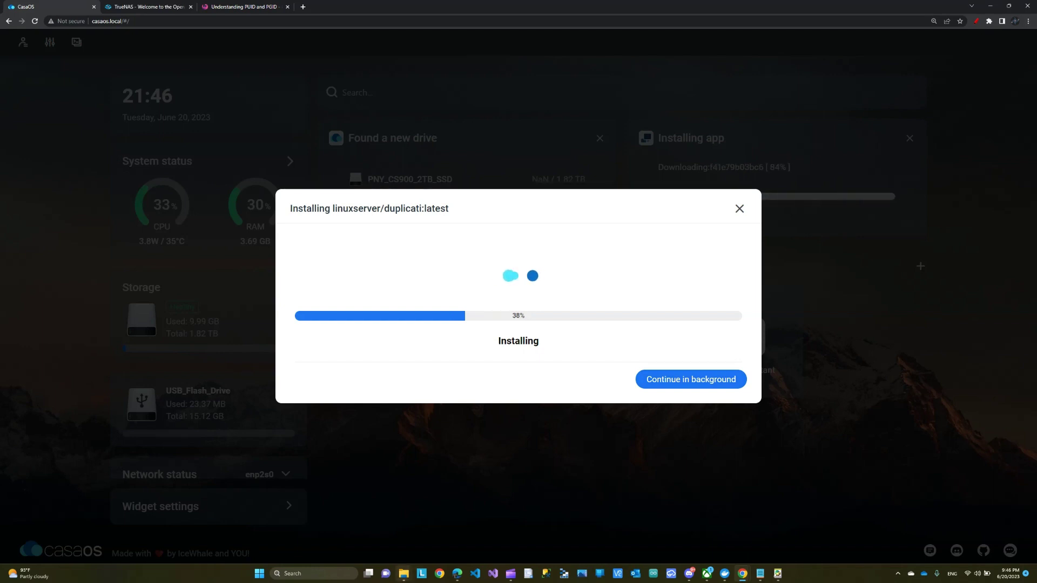
- Switch to File Explorer, view the shares on CASAOS, and open the Files network location from This PC
{"action": "left_click", "coordinate": [403, 574]}
{"action": "left_click", "coordinate": [434, 521]}
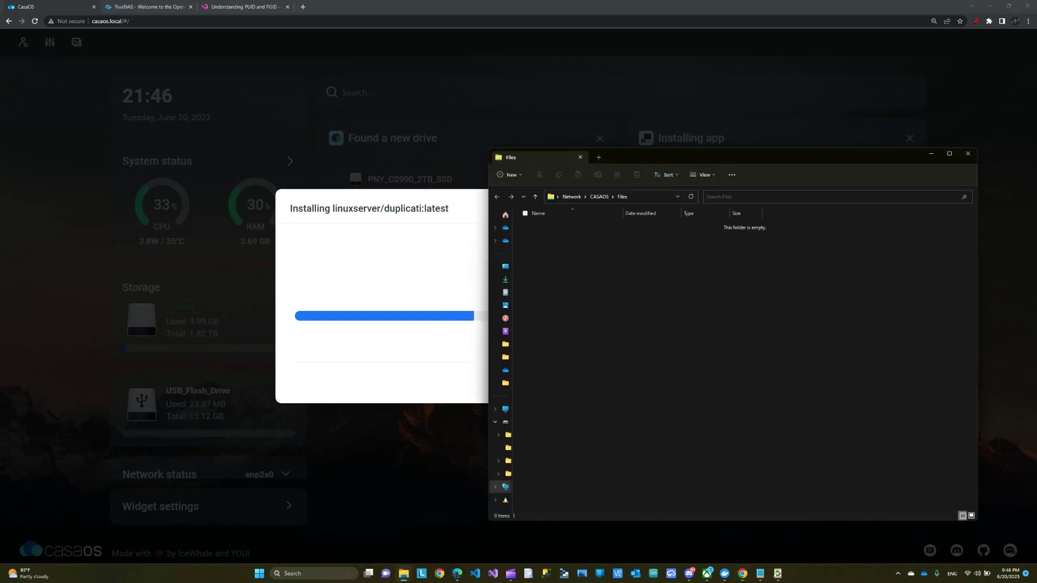
{"action": "left_click", "coordinate": [600, 197]}
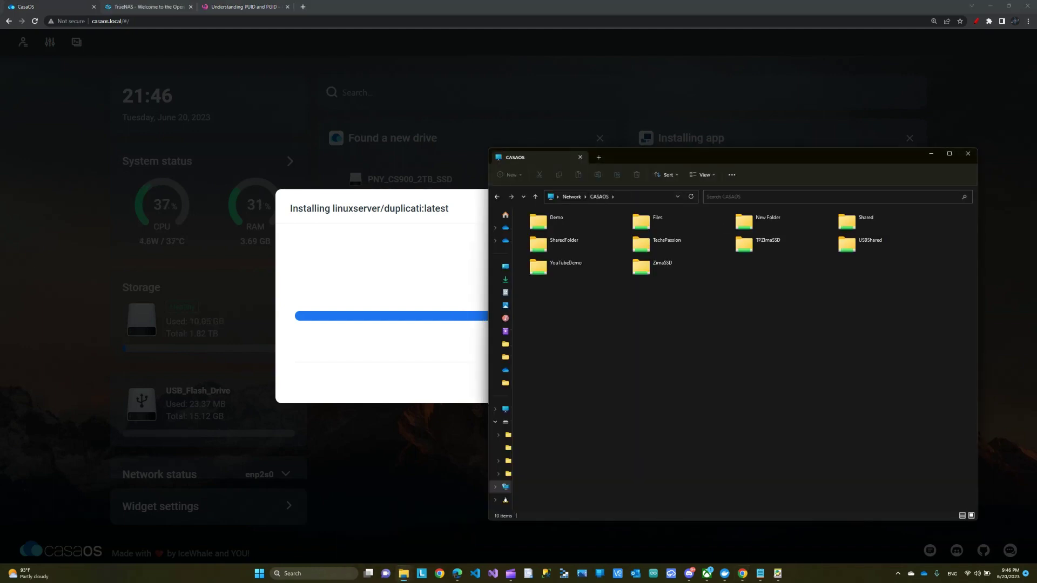
{"action": "key", "text": "alt+Left"}
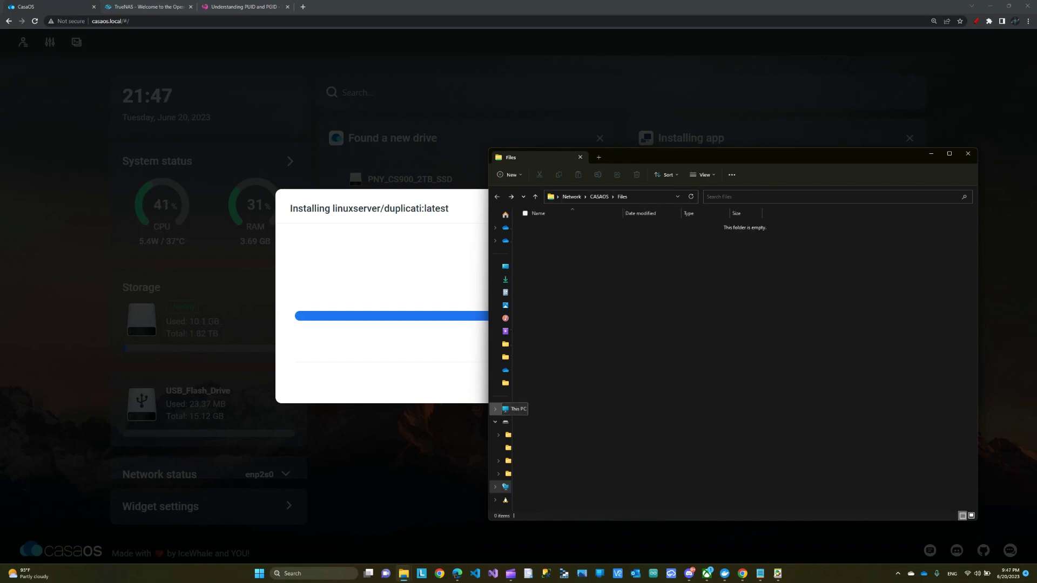
{"action": "left_click", "coordinate": [506, 409]}
{"action": "double_click", "coordinate": [561, 266]}
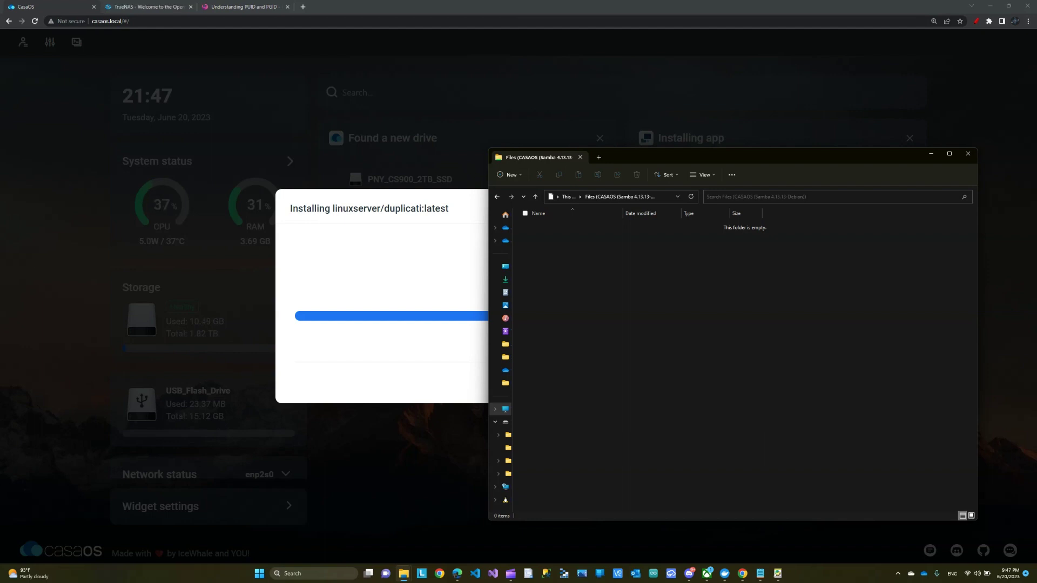
- Switch to Chrome, view the TrueNAS home page, and return to the CasaOS dashboard
{"action": "key", "text": "alt+Tab"}
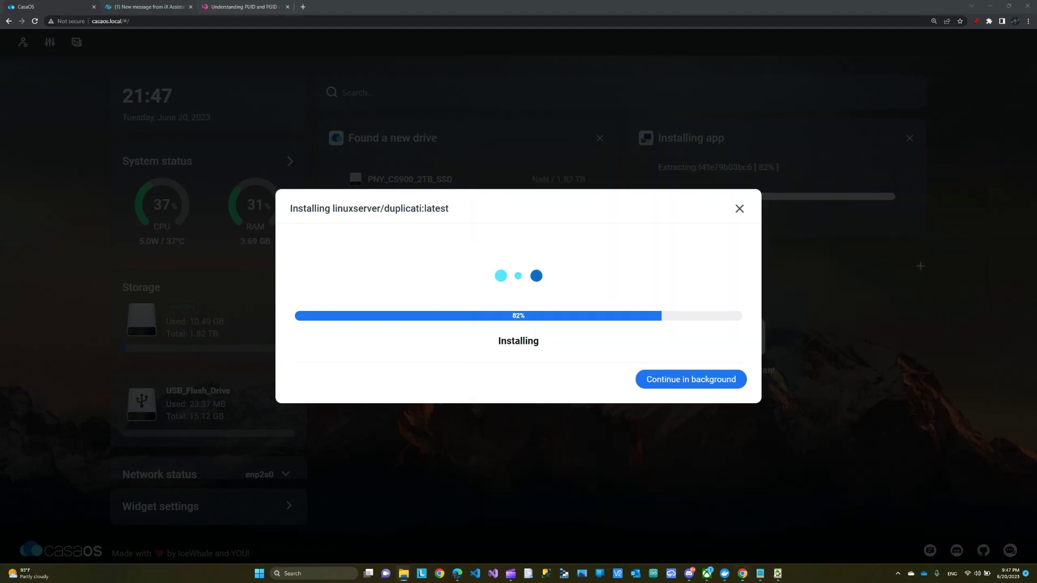
{"action": "key", "text": "ctrl+Tab"}
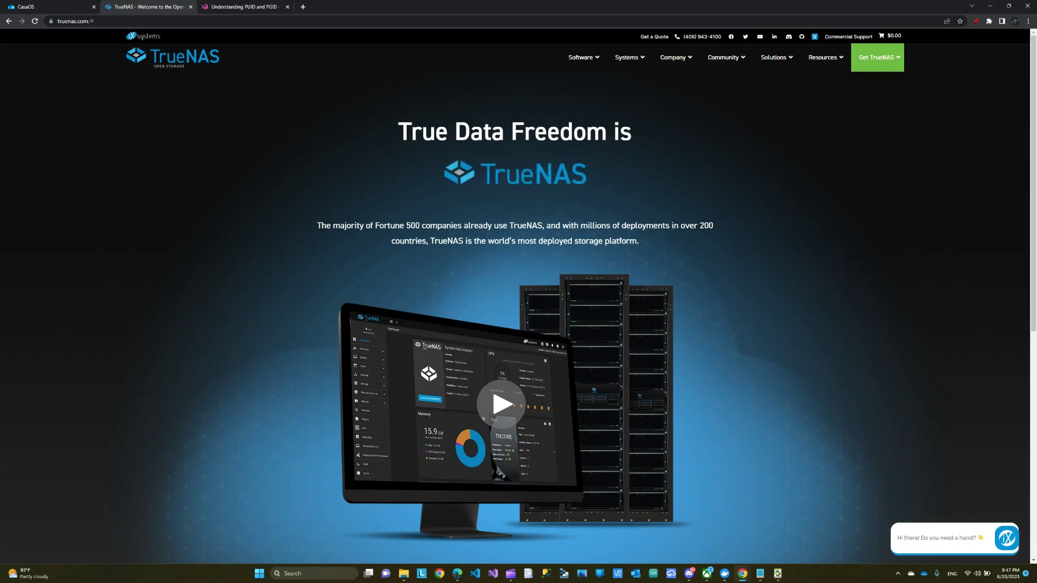
{"action": "left_click", "coordinate": [49, 7]}
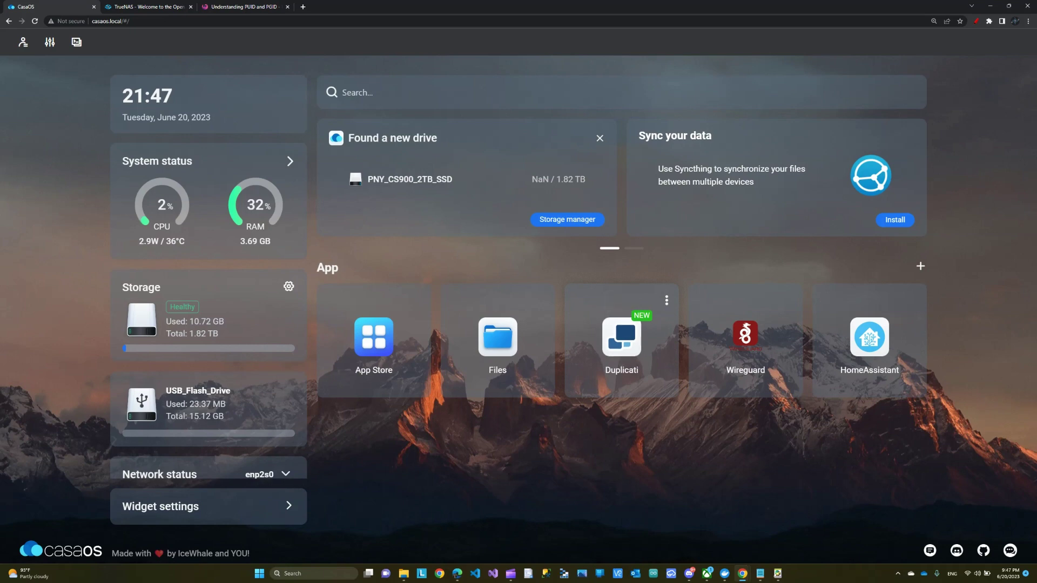
- Set the PUID and PGID environment variables to 0 in the Duplicati app settings
{"action": "left_click", "coordinate": [666, 300]}
{"action": "left_click", "coordinate": [594, 343]}
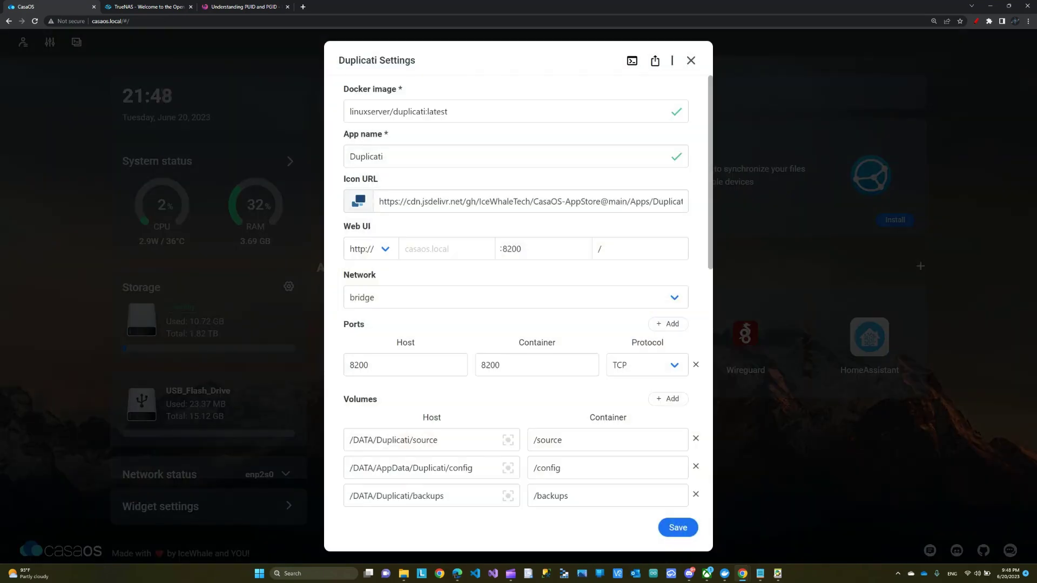
{"action": "scroll", "coordinate": [518, 291], "scroll_direction": "down", "scroll_amount": 4}
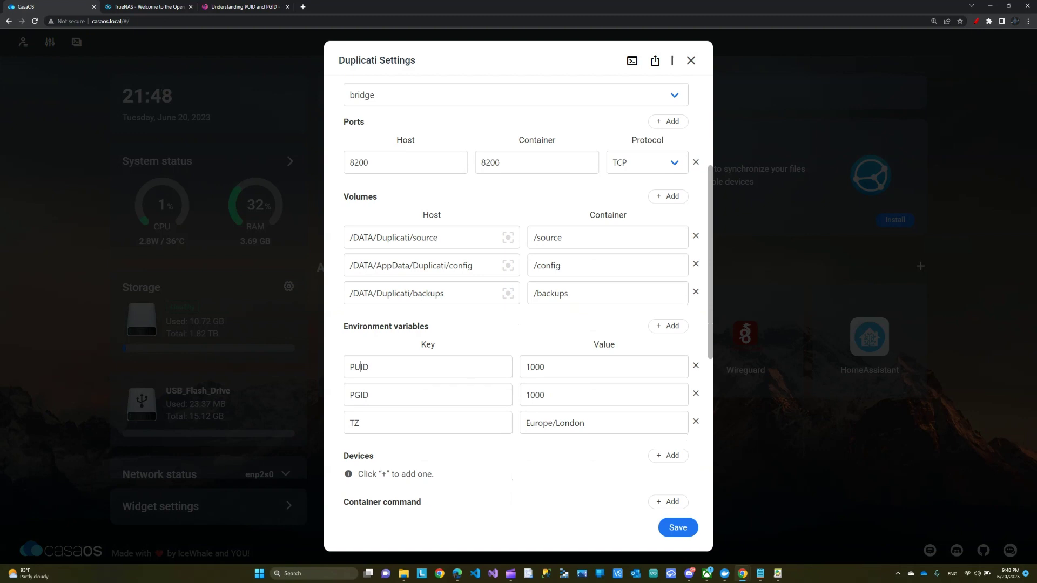
{"action": "double_click", "coordinate": [358, 367]}
{"action": "double_click", "coordinate": [358, 395]}
{"action": "double_click", "coordinate": [534, 367]}
{"action": "double_click", "coordinate": [534, 394]}
{"action": "double_click", "coordinate": [535, 366]}
{"action": "type", "text": "0"}
{"action": "double_click", "coordinate": [534, 395]}
{"action": "type", "text": "0"}
- Review the volumes and the PUID and PGID values, and save the Duplicati settings
{"action": "scroll", "coordinate": [517, 291], "scroll_direction": "up", "scroll_amount": 2}
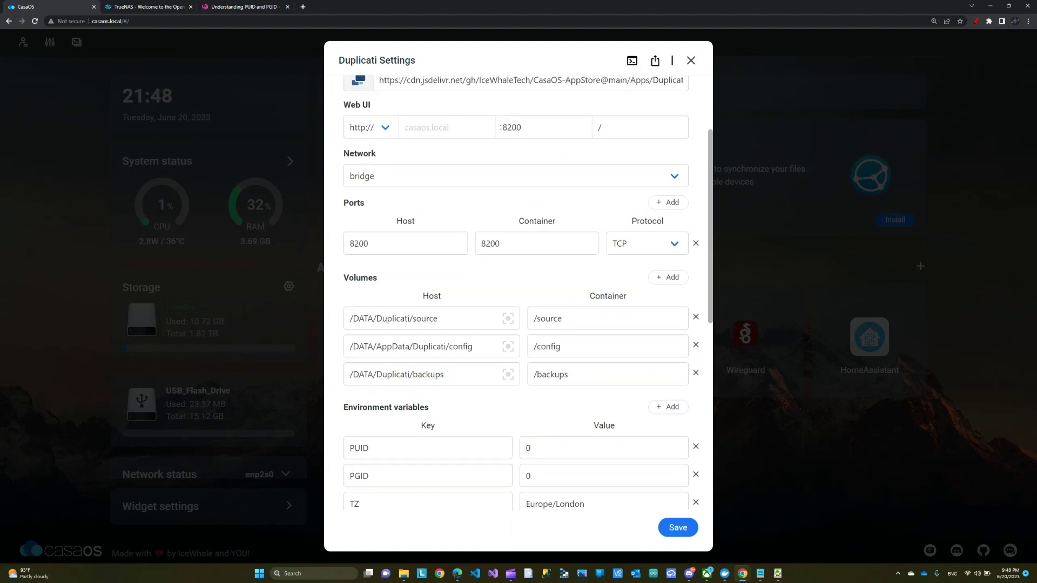
{"action": "scroll", "coordinate": [517, 292], "scroll_direction": "down", "scroll_amount": 3}
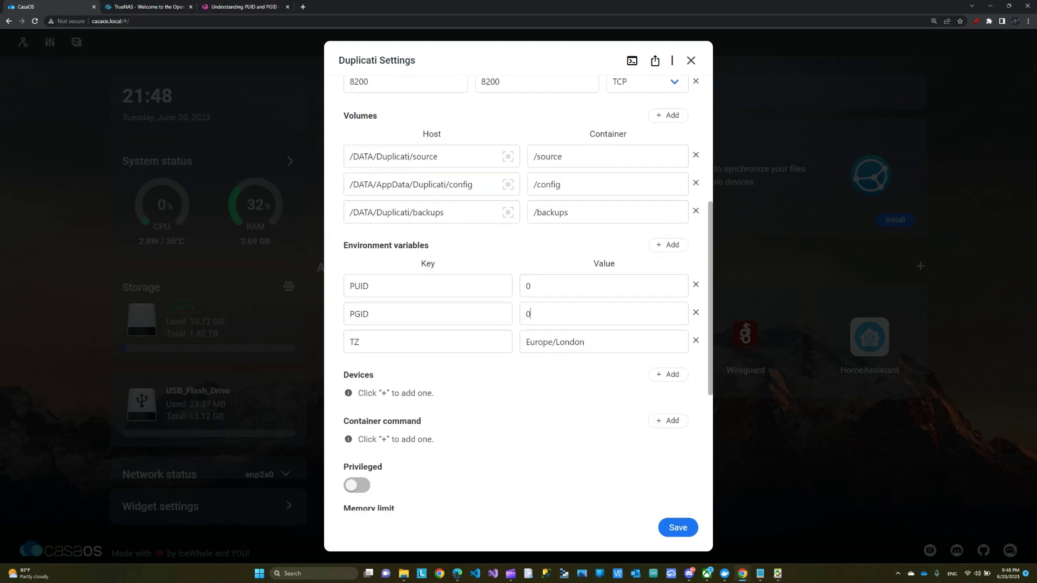
{"action": "scroll", "coordinate": [517, 292], "scroll_direction": "up", "scroll_amount": 1}
{"action": "double_click", "coordinate": [528, 326]}
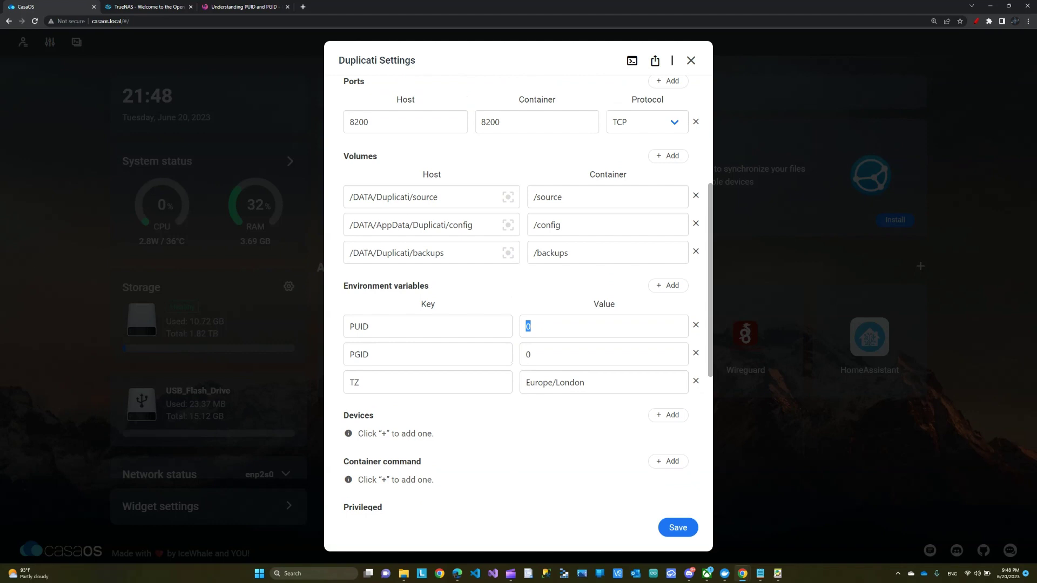
{"action": "double_click", "coordinate": [528, 354]}
{"action": "left_click", "coordinate": [529, 326]}
{"action": "left_click", "coordinate": [677, 527]}
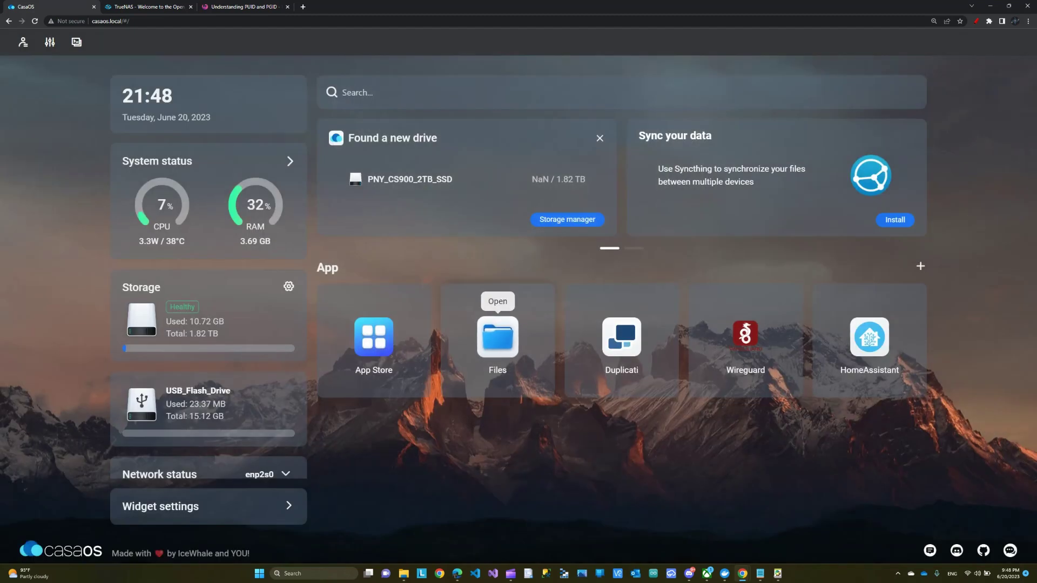
- Copy the path of the shared Files folder on MySSDDrive and return to the dashboard
{"action": "left_click", "coordinate": [497, 338]}
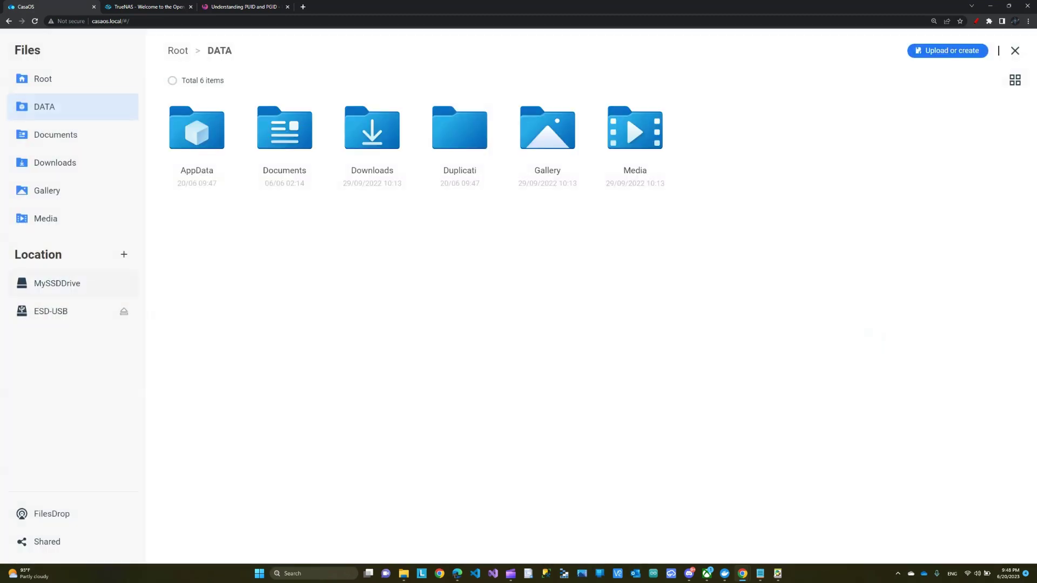
{"action": "left_click", "coordinate": [72, 283]}
{"action": "mouse_move", "coordinate": [197, 135]}
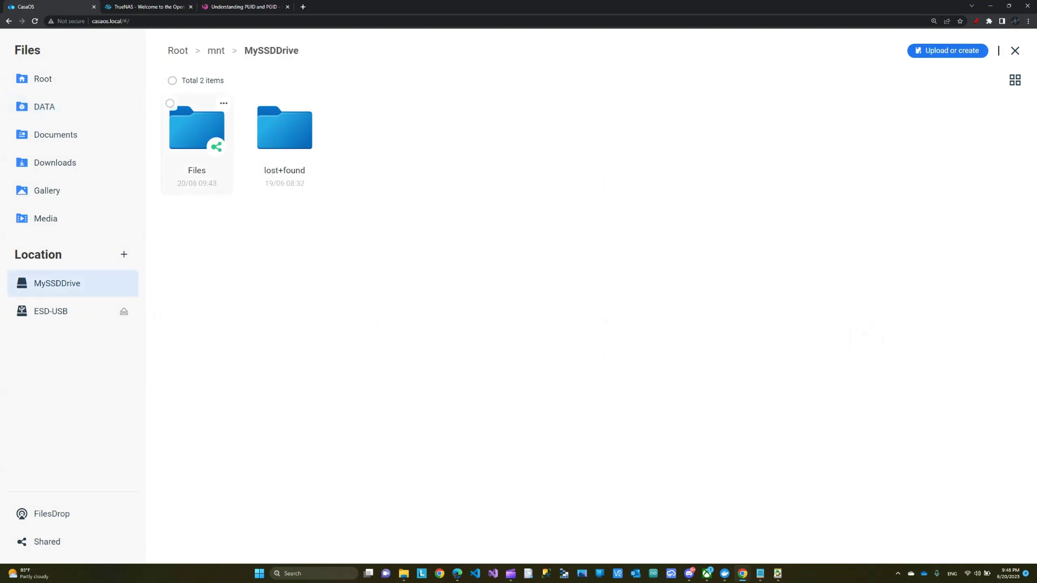
{"action": "left_click", "coordinate": [224, 103]}
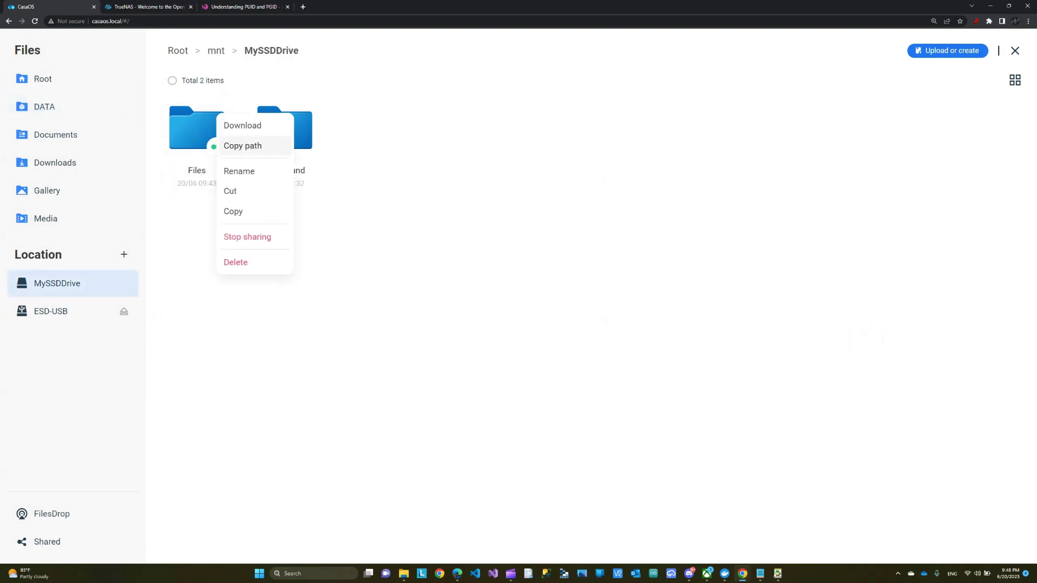
{"action": "left_click", "coordinate": [260, 144]}
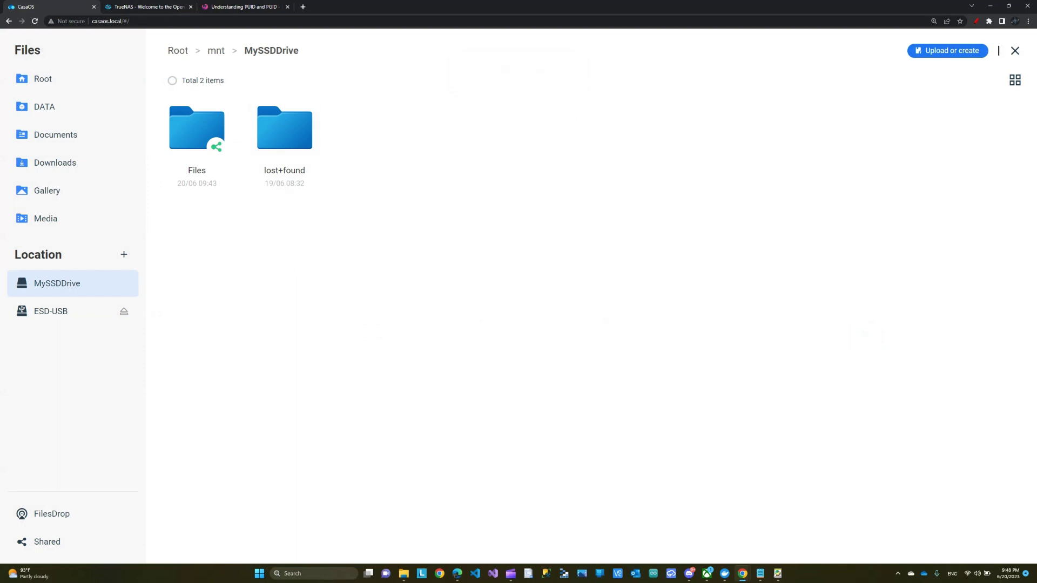
{"action": "left_click", "coordinate": [1014, 50]}
- Add a Duplicati volume mapping host /mnt/MySSDDrive/Files to container /SSD, and save the app settings
{"action": "left_click", "coordinate": [665, 300]}
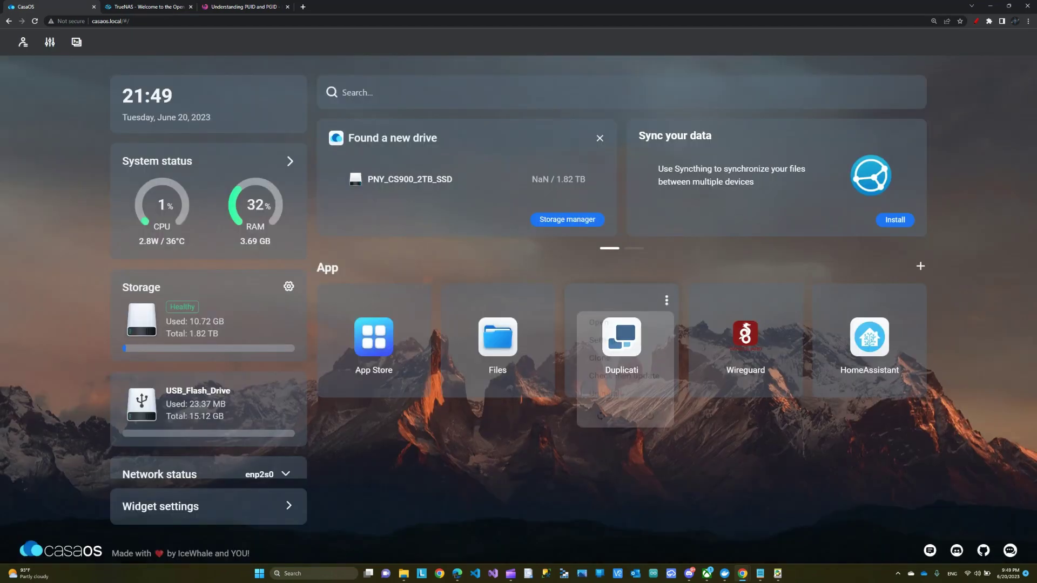
{"action": "left_click", "coordinate": [602, 339]}
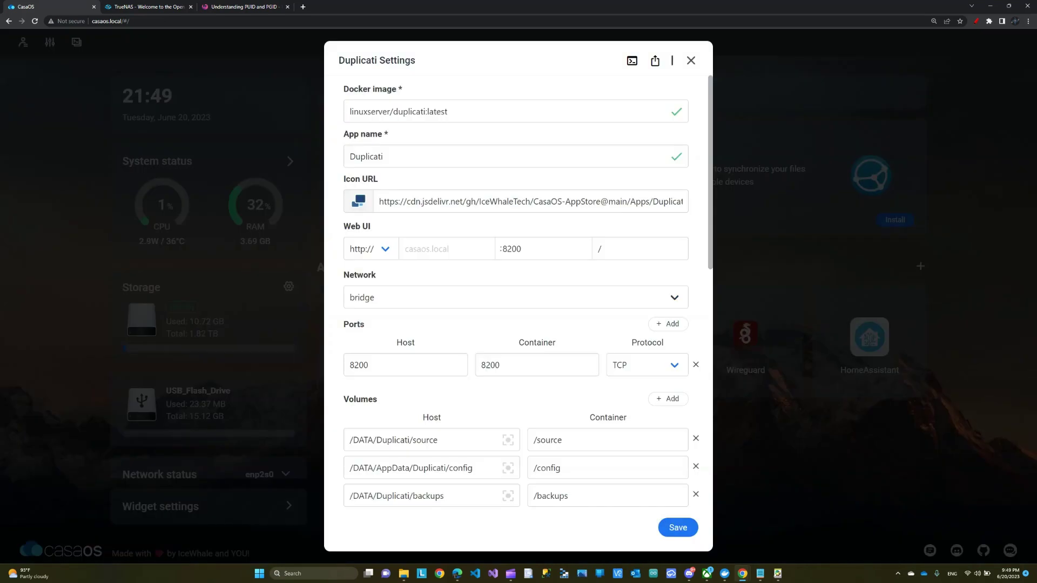
{"action": "scroll", "coordinate": [516, 295], "scroll_direction": "down", "scroll_amount": 4}
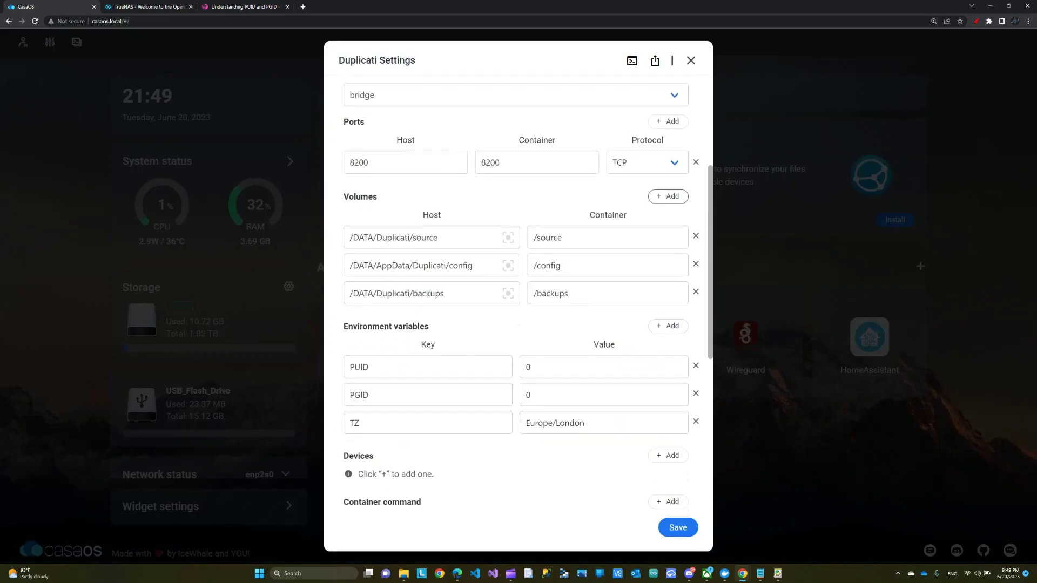
{"action": "left_click", "coordinate": [668, 196]}
{"action": "key", "text": "ctrl+v"}
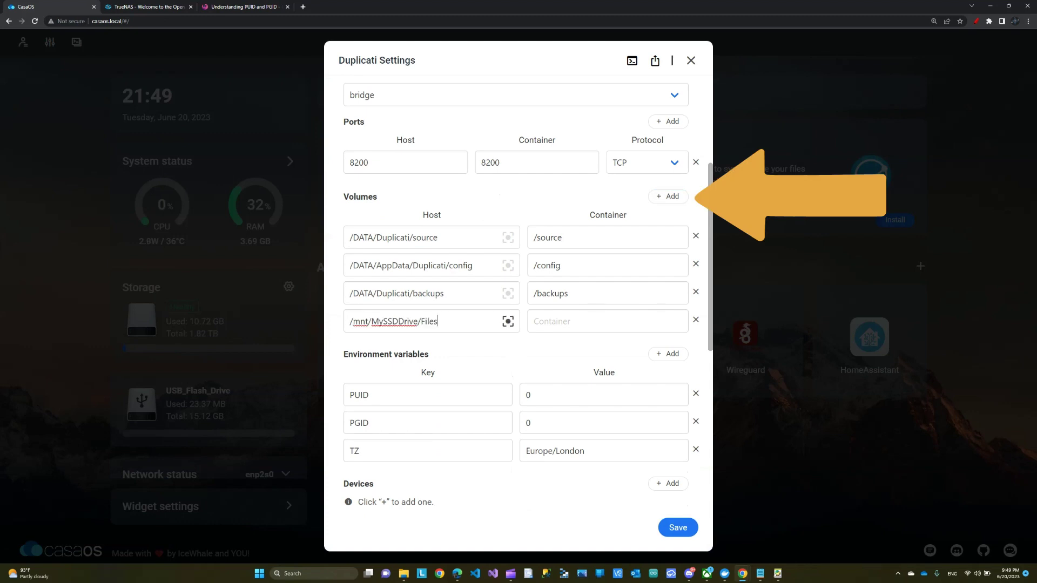
{"action": "left_click", "coordinate": [534, 321]}
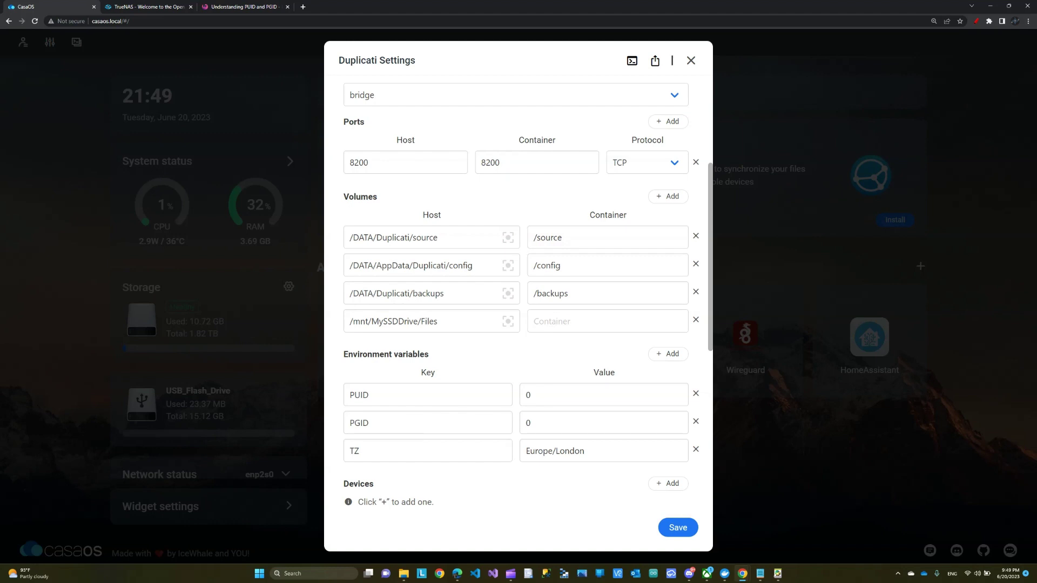
{"action": "type", "text": "SSD"}
{"action": "type", "text": "/"}
{"action": "key", "text": "Return"}
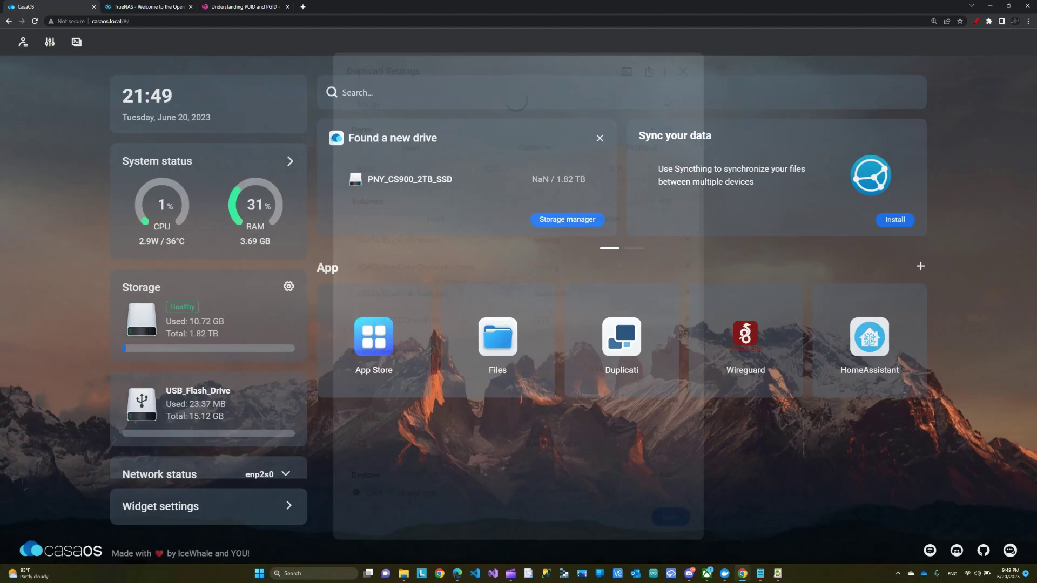
- Copy the path of the BackUps folder on the ESD-USB drive and return to the dashboard
{"action": "left_click", "coordinate": [497, 336]}
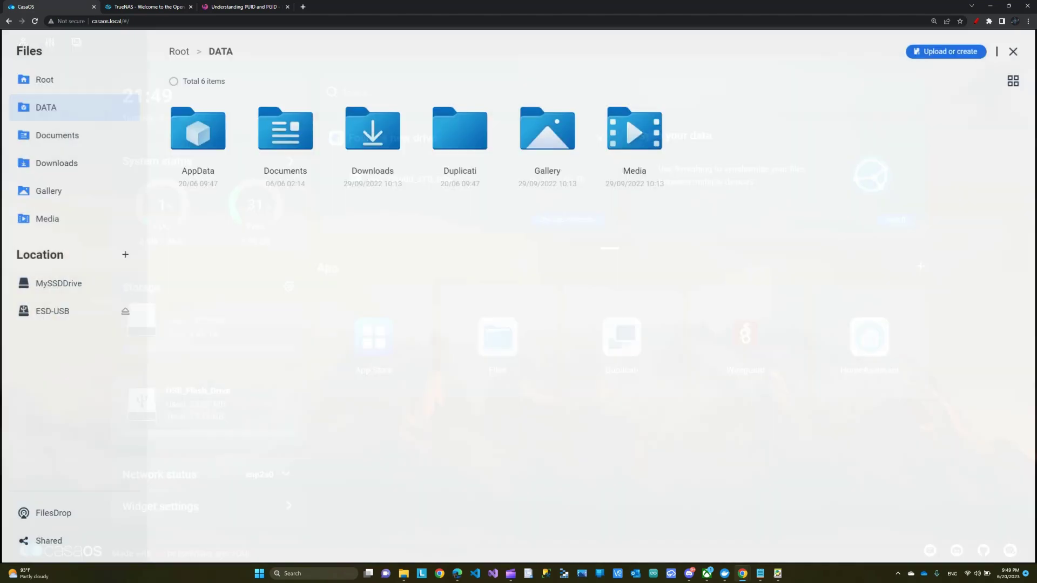
{"action": "left_click", "coordinate": [72, 311]}
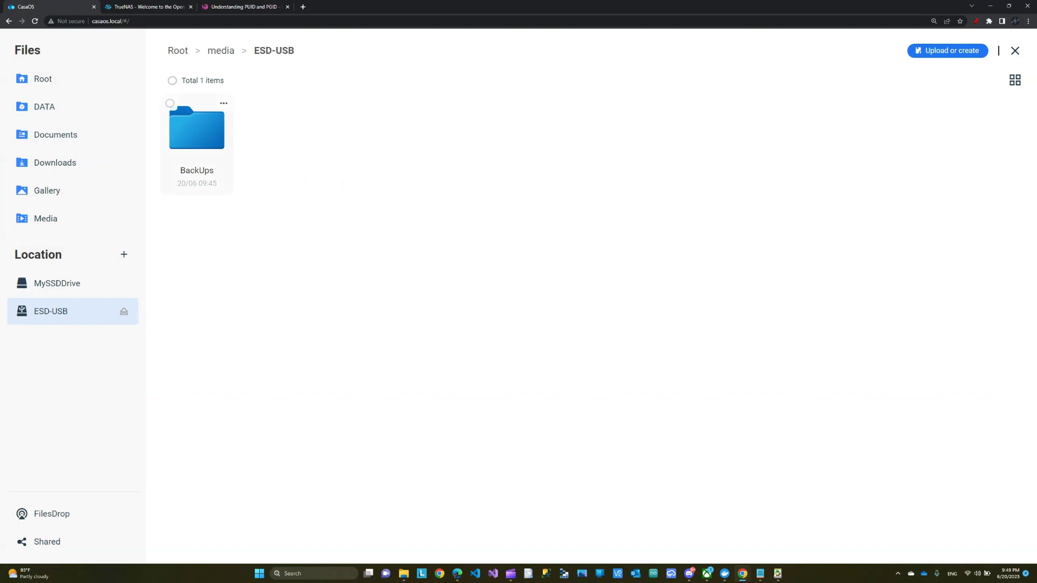
{"action": "left_click", "coordinate": [223, 103]}
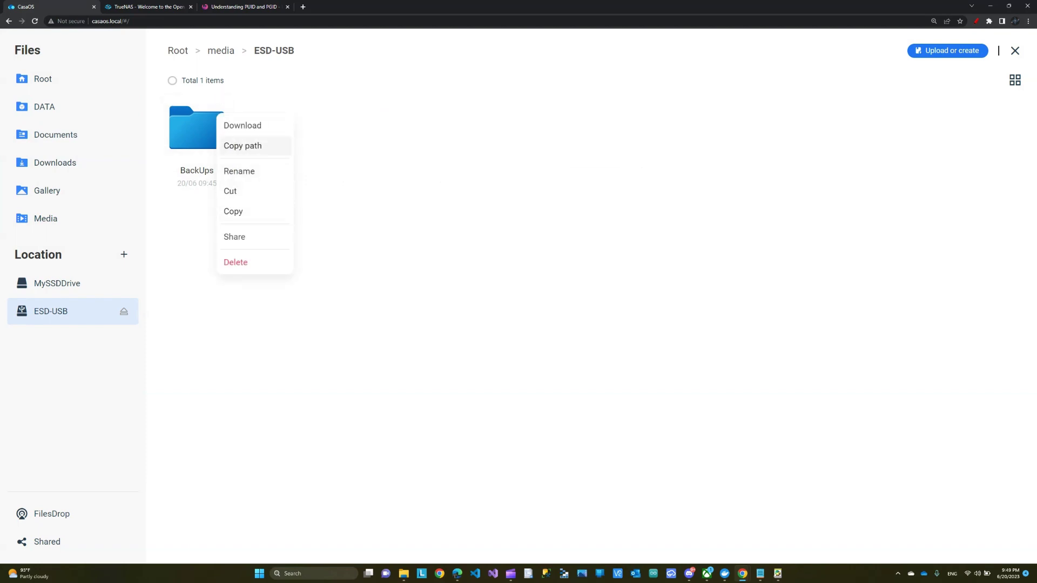
{"action": "left_click", "coordinate": [242, 146]}
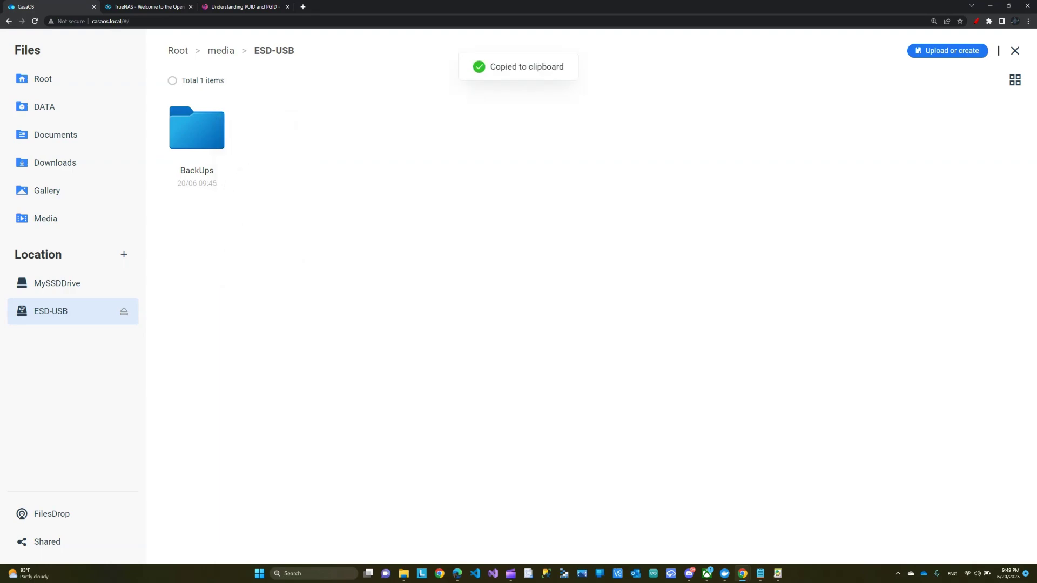
{"action": "left_click", "coordinate": [1013, 50]}
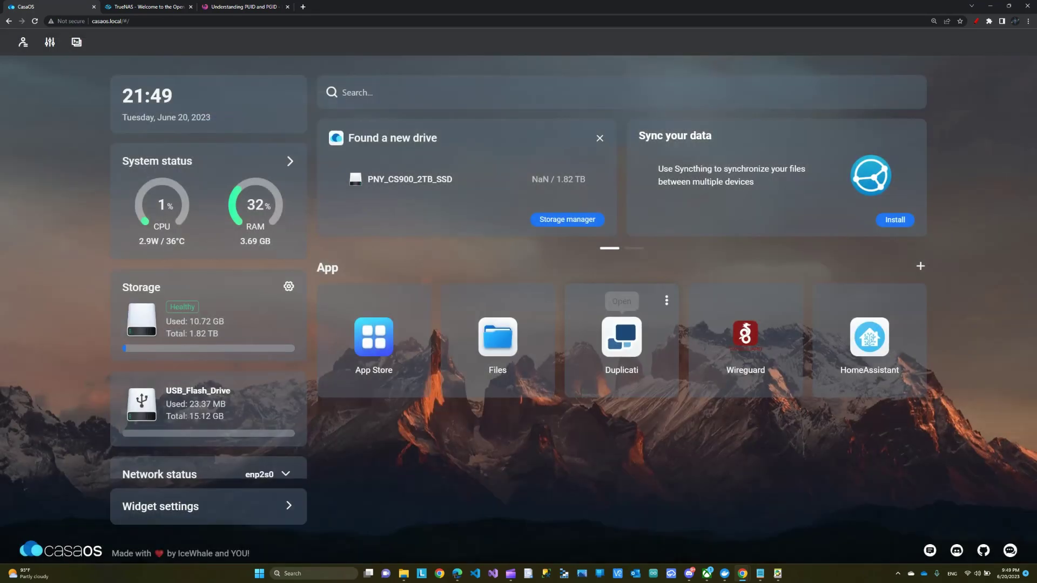
- Add a volume in the Duplicati app settings mapping host /media/ESD-USB/BackUps to container /BackUp
{"action": "left_click", "coordinate": [667, 300]}
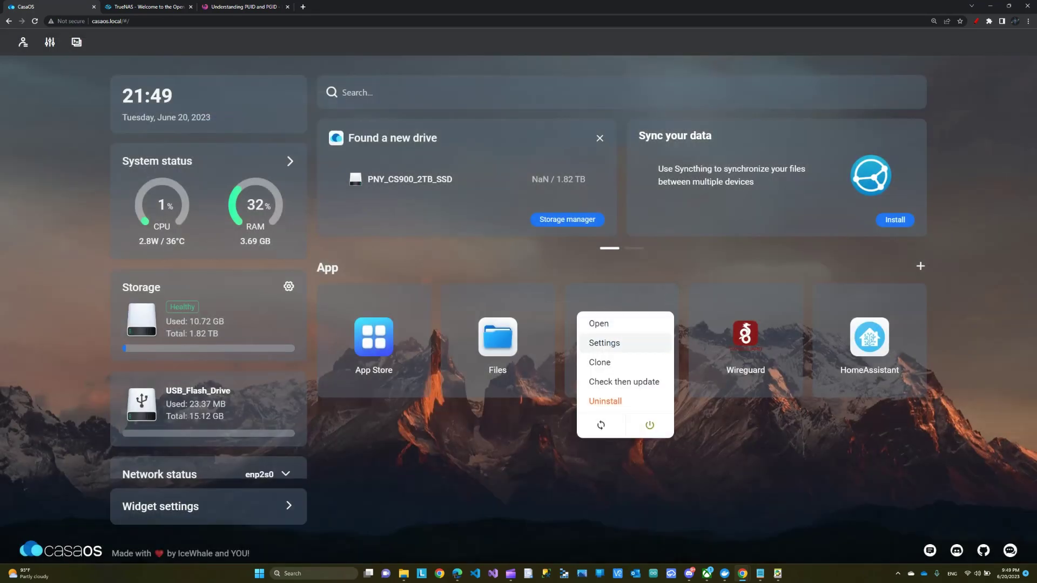
{"action": "left_click", "coordinate": [604, 343]}
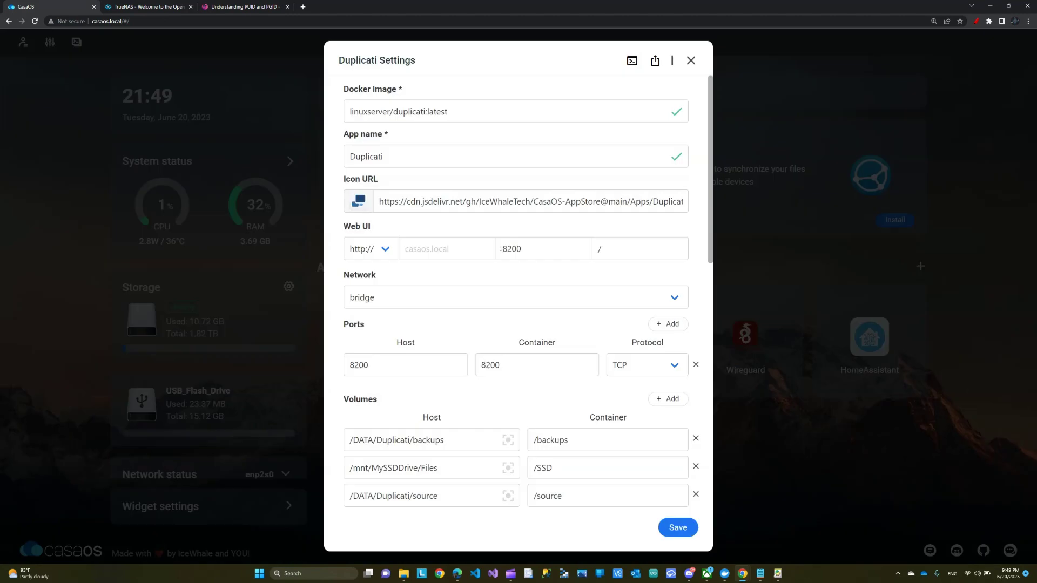
{"action": "scroll", "coordinate": [515, 292], "scroll_direction": "down", "scroll_amount": 3}
{"action": "left_click", "coordinate": [668, 237]}
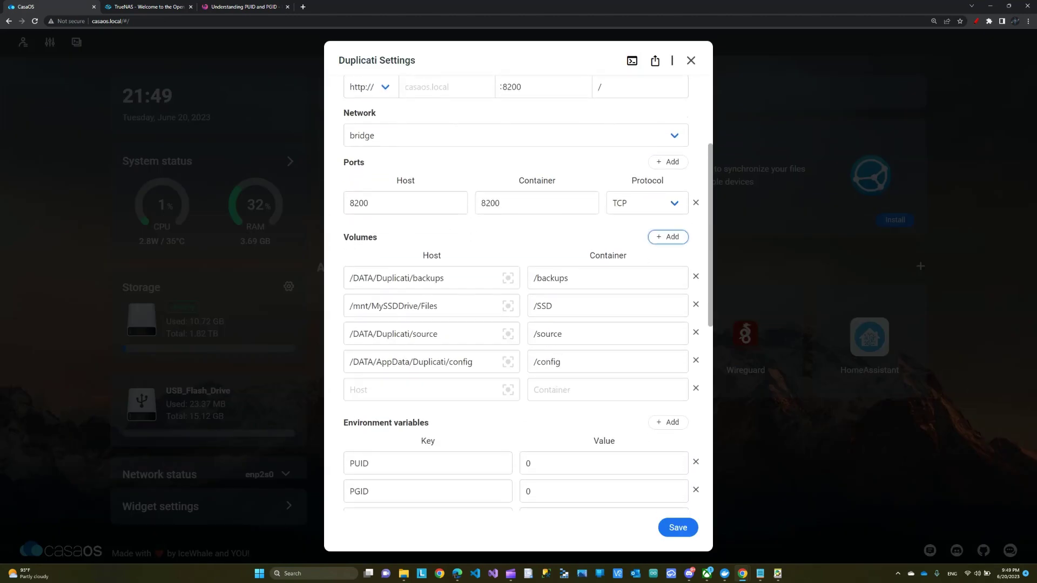
{"action": "left_click", "coordinate": [431, 390]}
{"action": "key", "text": "ctrl+v"}
{"action": "left_click", "coordinate": [607, 389]}
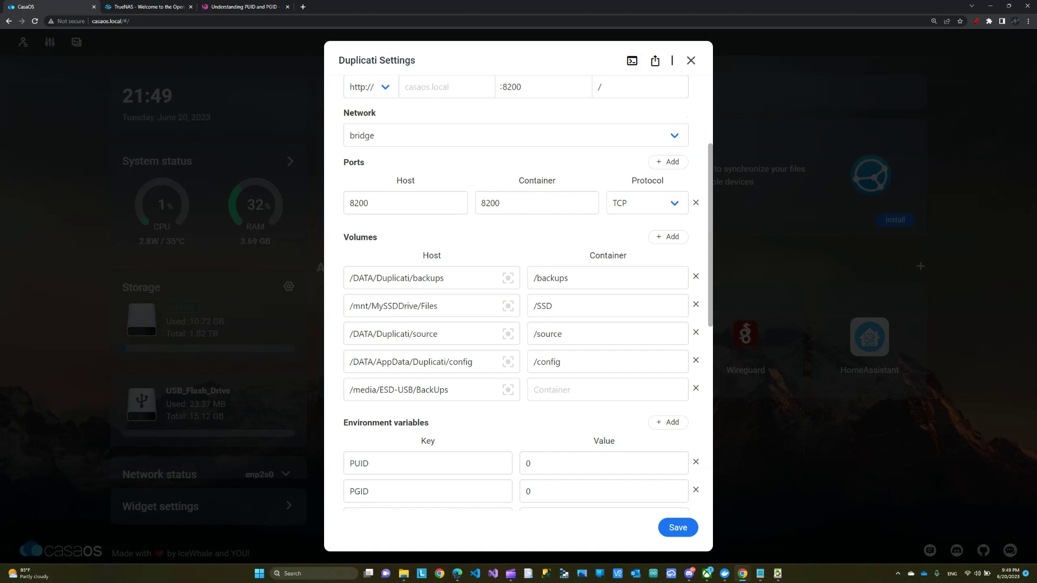
{"action": "type", "text": "BackUp"}
{"action": "type", "text": "/"}
- Change the container path of the /mnt/MySSDDrive/Files volume to /Files and save the Duplicati settings
{"action": "left_click_drag", "start_coordinate": [537, 306], "coordinate": [552, 305]}
{"action": "type", "text": "Files"}
{"action": "left_click", "coordinate": [565, 390]}
{"action": "left_click", "coordinate": [677, 527]}
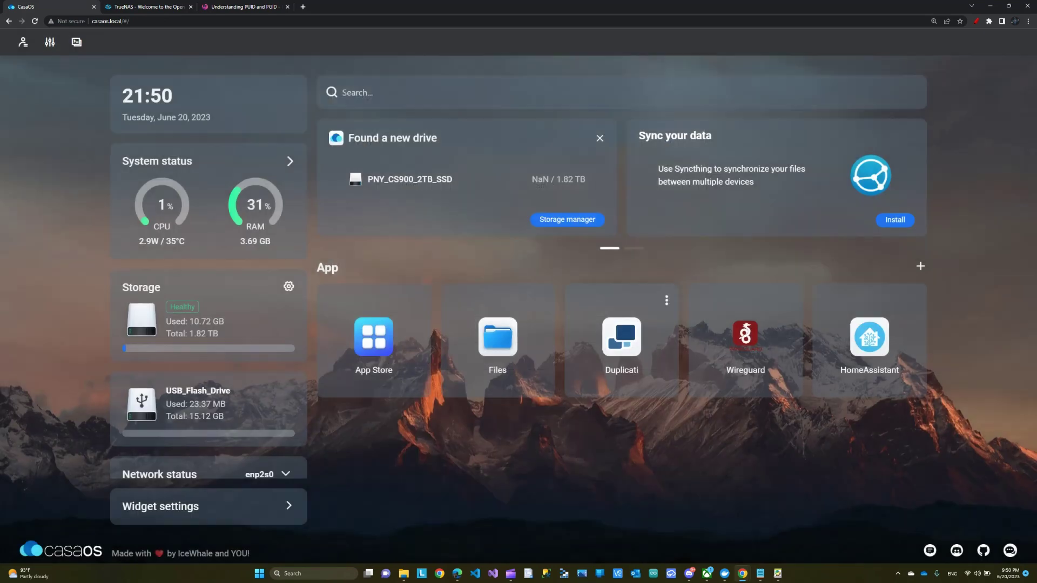
- Open Duplicati, decline the first-run password as a single-account machine, and view its settings
{"action": "left_click", "coordinate": [621, 338]}
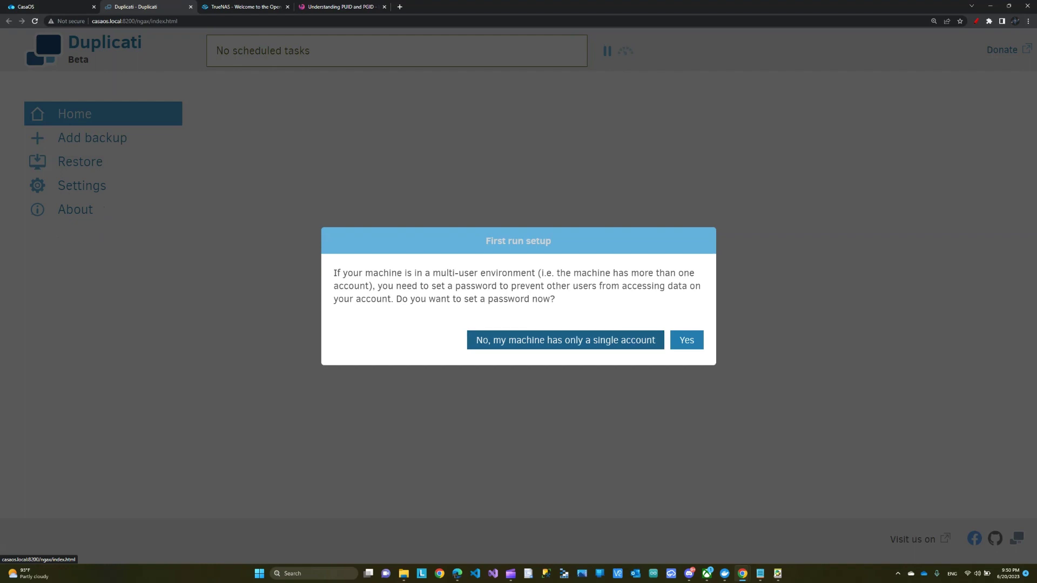
{"action": "left_click", "coordinate": [565, 340]}
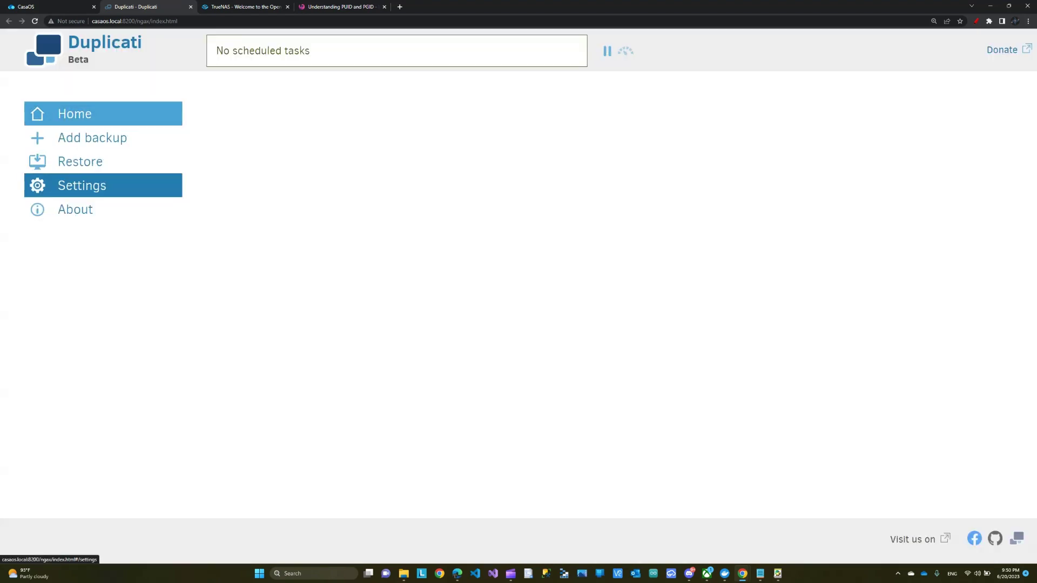
{"action": "left_click", "coordinate": [81, 185]}
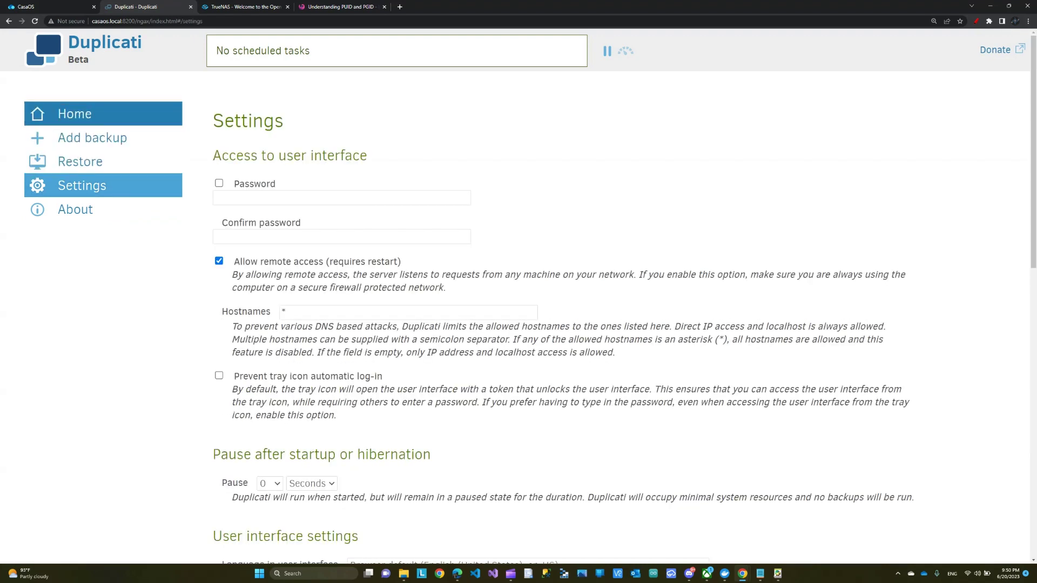
- Start configuring a new backup in Duplicati and name it BackUp1
{"action": "left_click", "coordinate": [92, 137]}
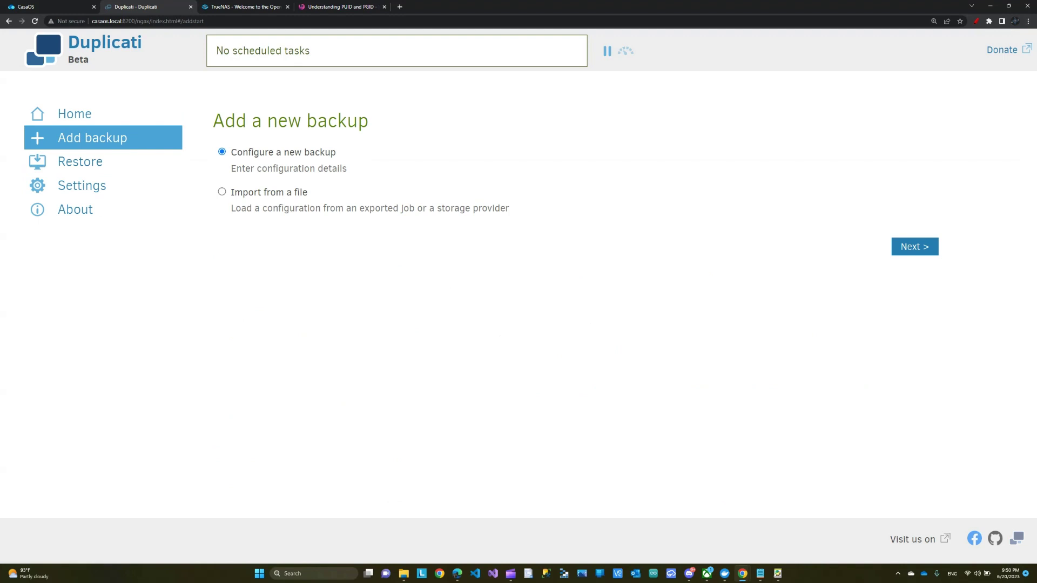
{"action": "left_click", "coordinate": [914, 246]}
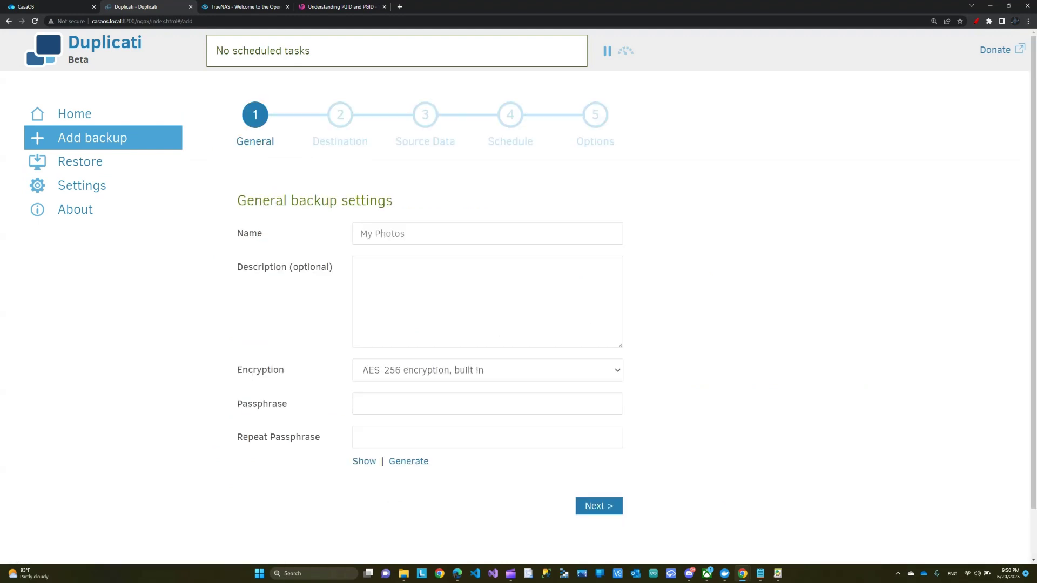
{"action": "left_click", "coordinate": [360, 233]}
{"action": "type", "text": "Ba"}
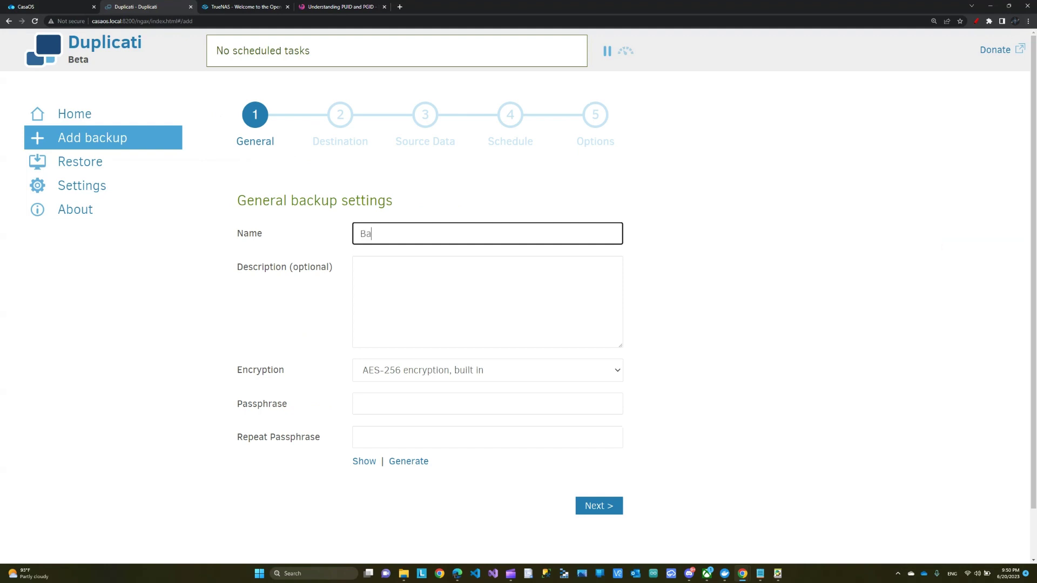
{"action": "type", "text": "ckUp1"}
- Set the backup's description to BackUp with no encryption, and continue to the destination settings
{"action": "left_click", "coordinate": [487, 370]}
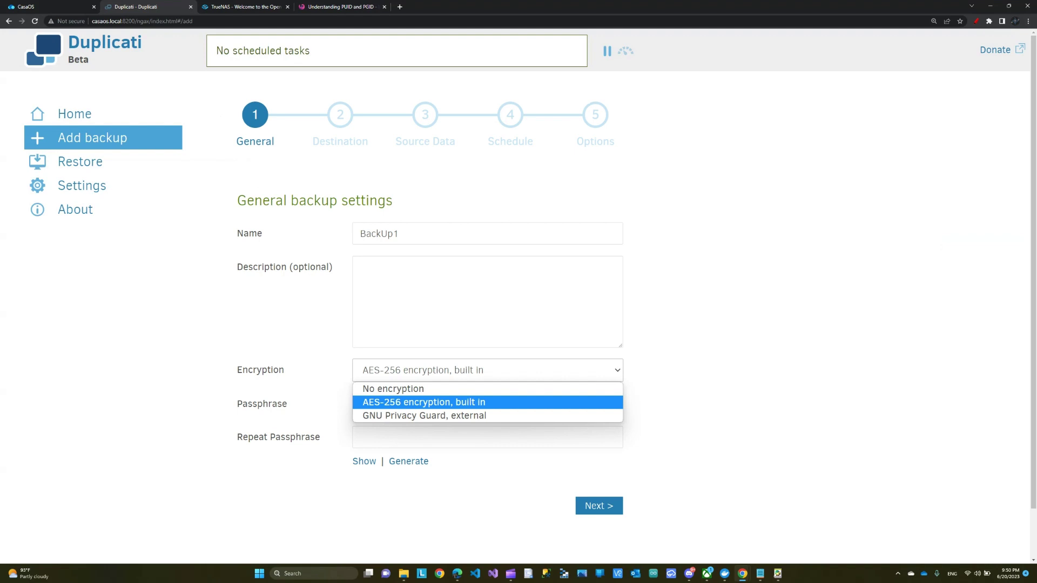
{"action": "left_click", "coordinate": [360, 268]}
{"action": "type", "text": "BackUp"}
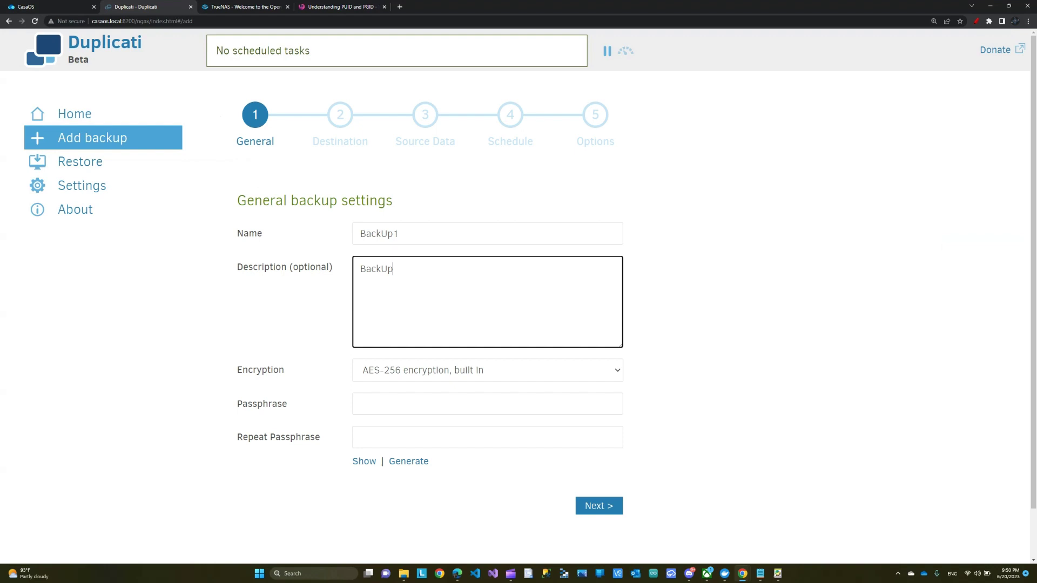
{"action": "left_click", "coordinate": [487, 370]}
{"action": "left_click", "coordinate": [487, 388]}
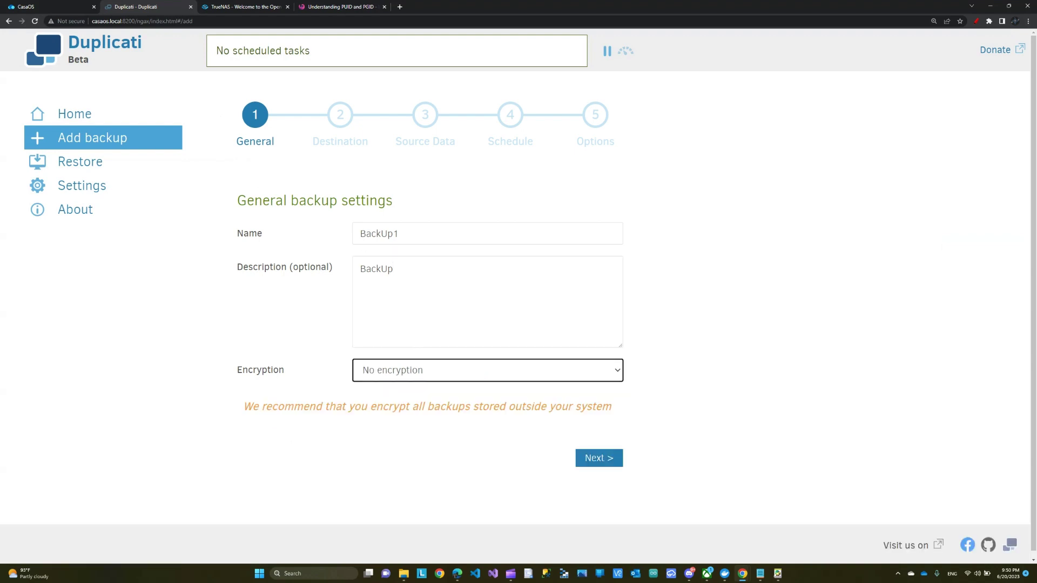
{"action": "left_click", "coordinate": [599, 458]}
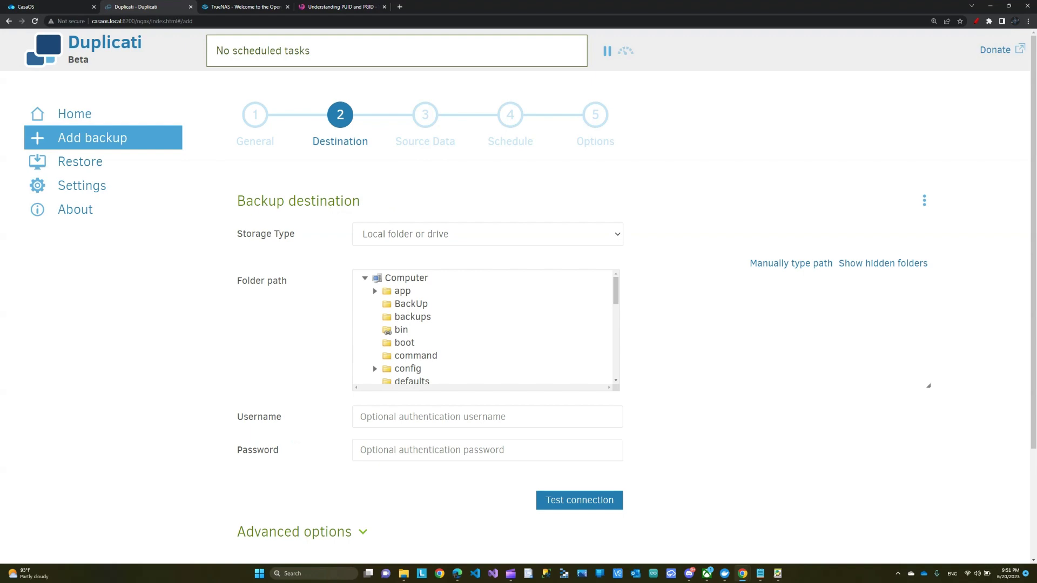
- Look through the local folder tree and select the BackUp folder as the backup destination
{"action": "scroll", "coordinate": [484, 329], "scroll_direction": "down", "scroll_amount": 3}
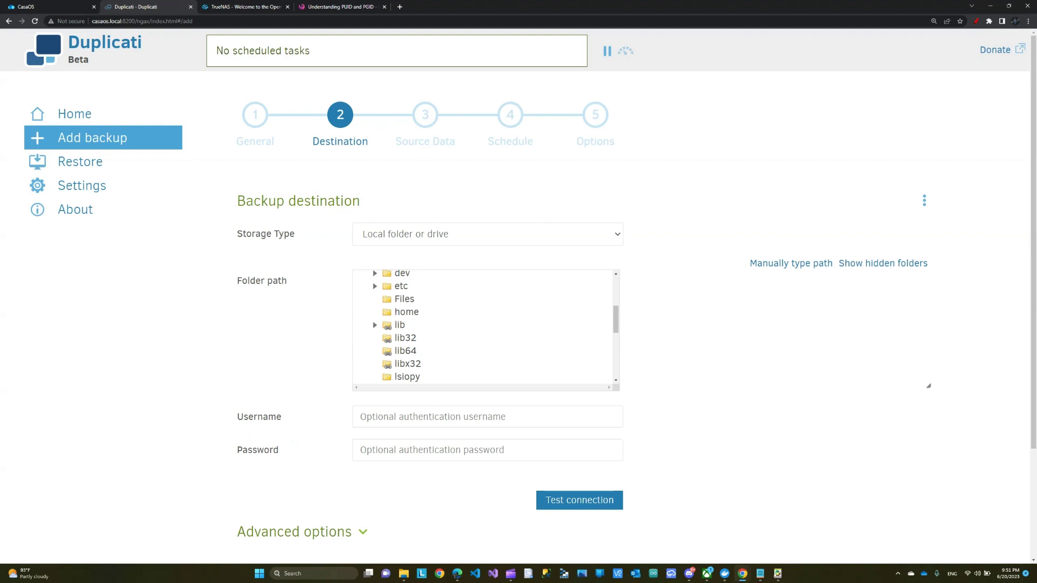
{"action": "scroll", "coordinate": [483, 329], "scroll_direction": "down", "scroll_amount": 4}
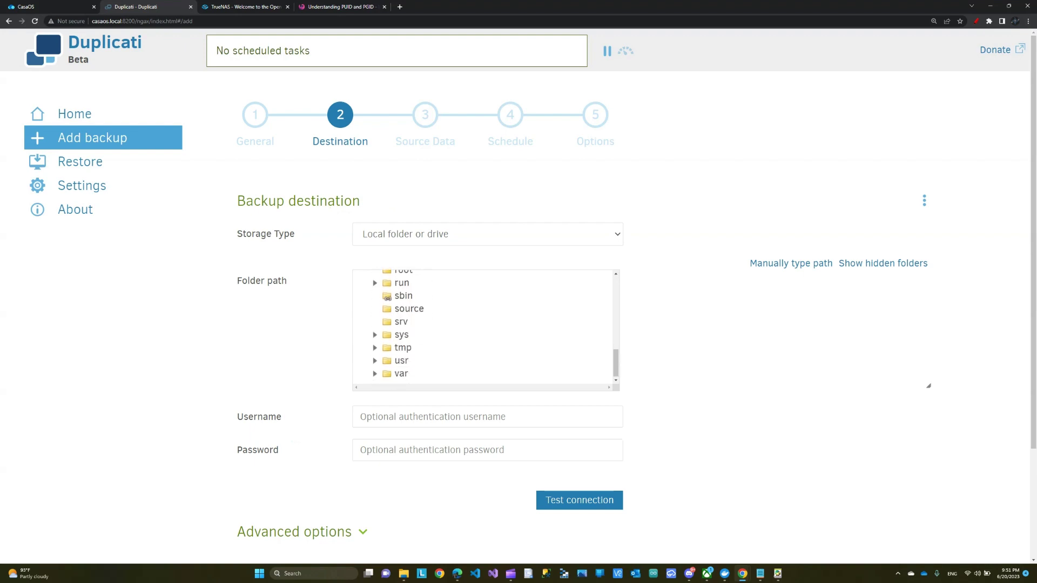
{"action": "scroll", "coordinate": [484, 329], "scroll_direction": "up", "scroll_amount": 2}
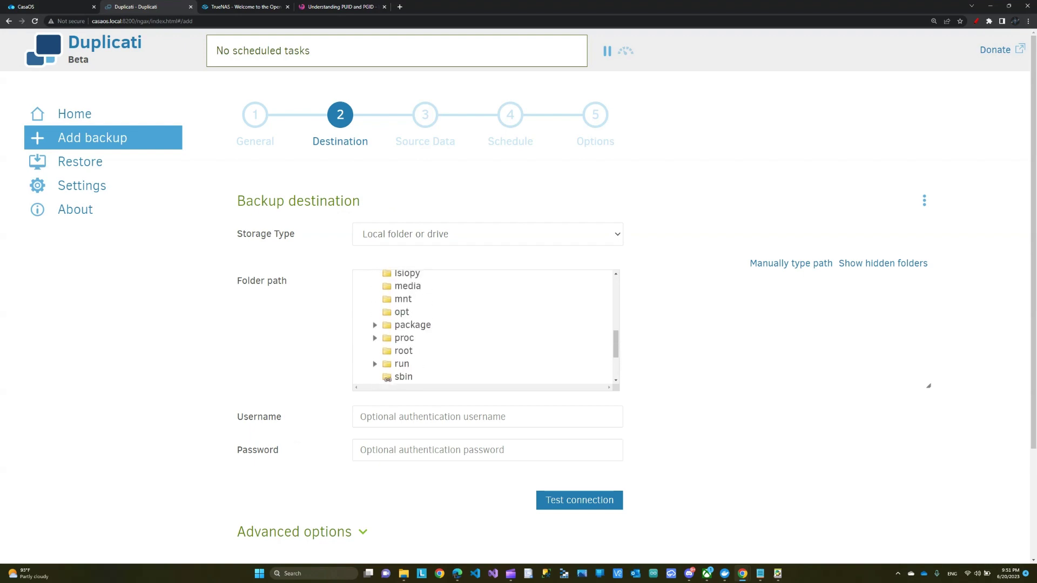
{"action": "scroll", "coordinate": [483, 329], "scroll_direction": "up", "scroll_amount": 1}
{"action": "scroll", "coordinate": [483, 329], "scroll_direction": "down", "scroll_amount": 3}
{"action": "scroll", "coordinate": [483, 330], "scroll_direction": "up", "scroll_amount": 10}
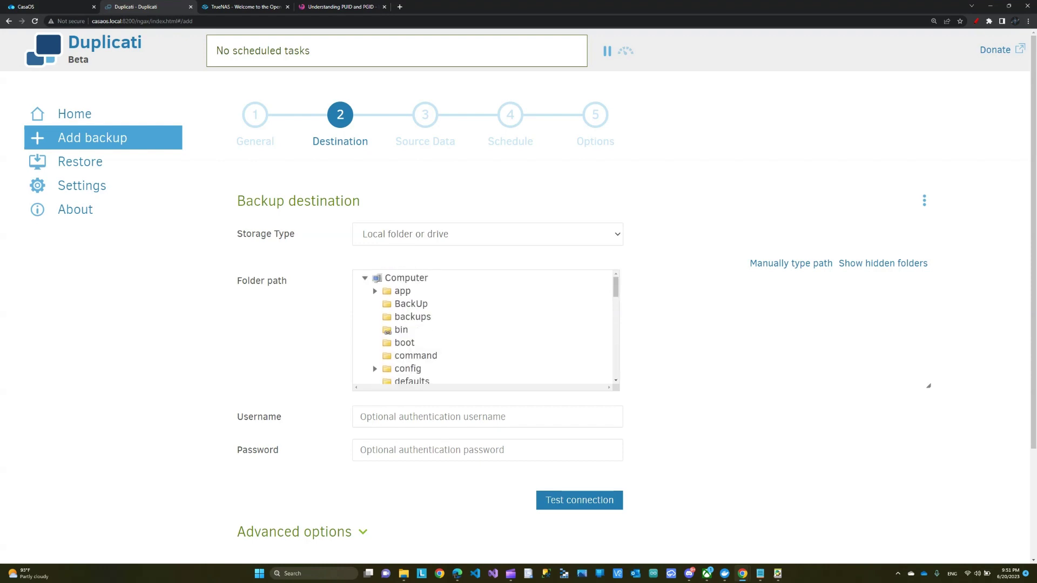
{"action": "left_click", "coordinate": [410, 304]}
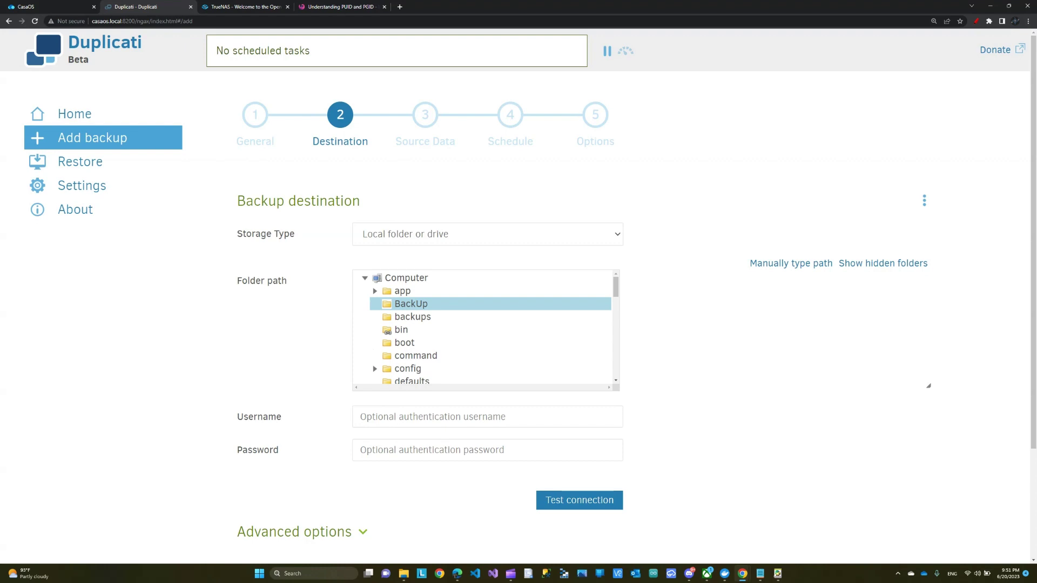
- Test the connection to the BackUp destination folder, dismiss the result, and continue to the source data settings
{"action": "scroll", "coordinate": [518, 324], "scroll_direction": "down", "scroll_amount": 1}
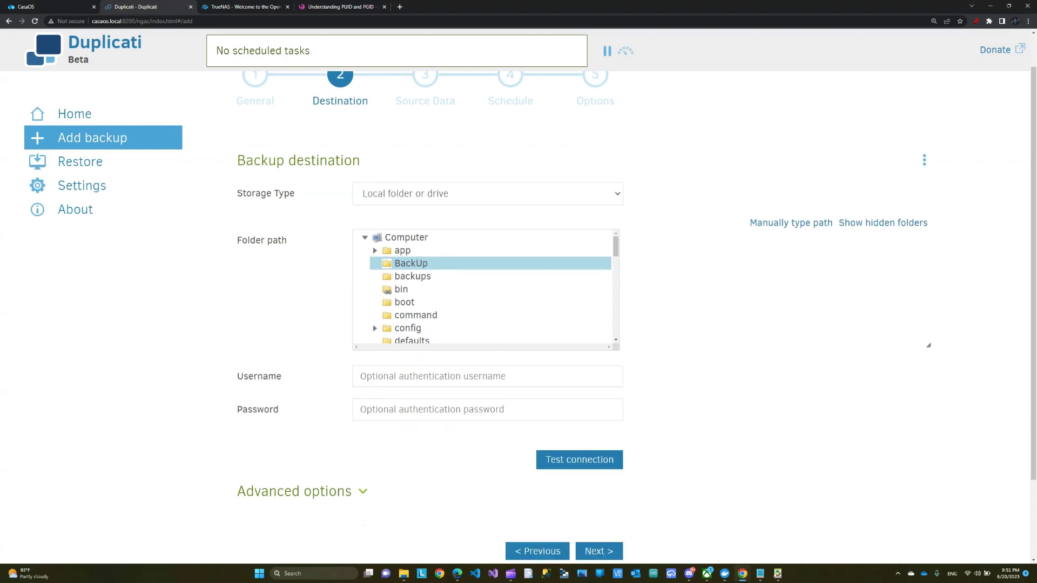
{"action": "scroll", "coordinate": [483, 289], "scroll_direction": "down", "scroll_amount": 1}
{"action": "scroll", "coordinate": [483, 289], "scroll_direction": "up", "scroll_amount": 1}
{"action": "left_click", "coordinate": [579, 459]}
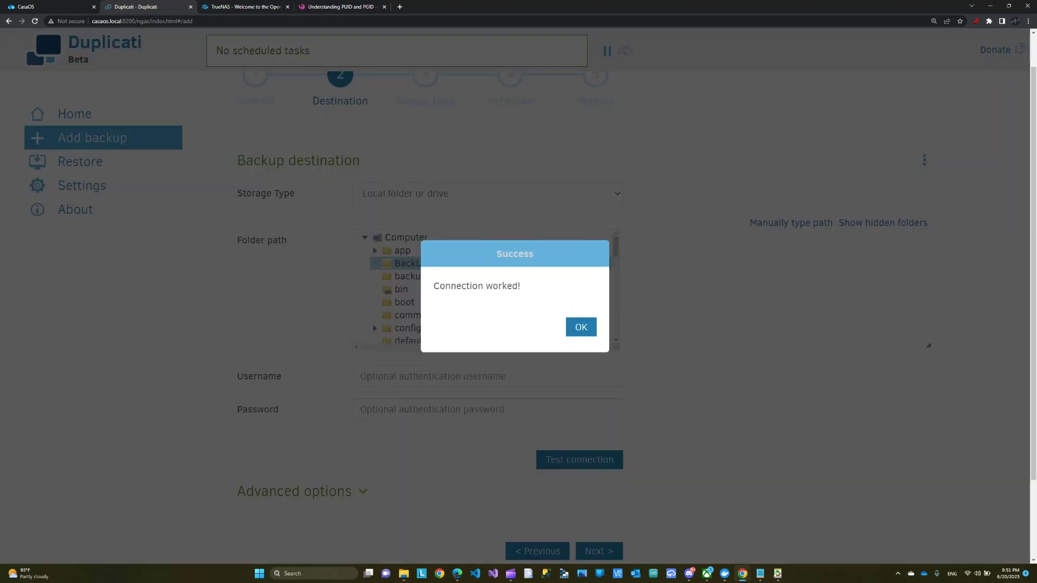
{"action": "left_click", "coordinate": [581, 327]}
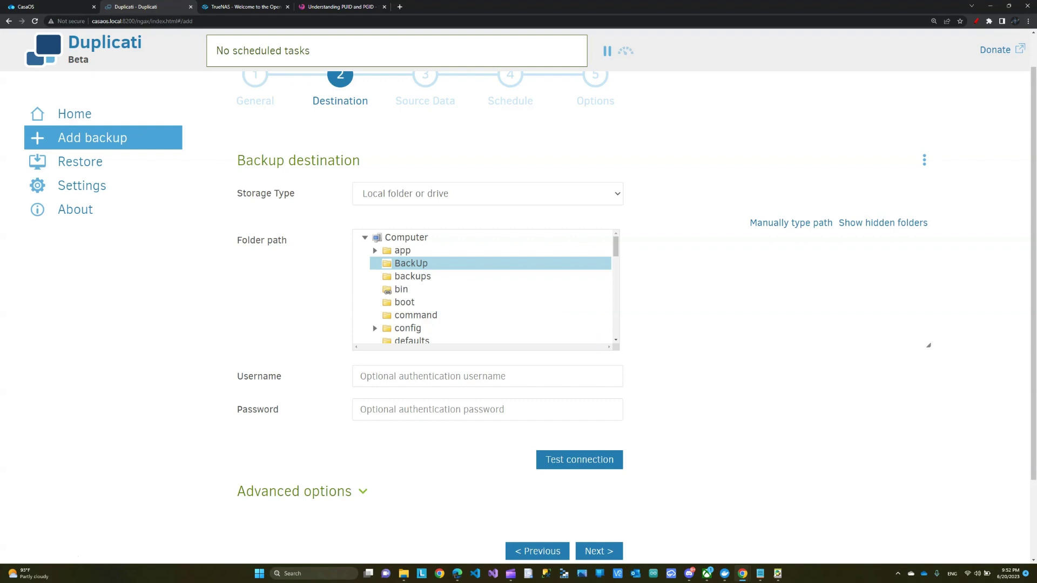
{"action": "left_click", "coordinate": [598, 551]}
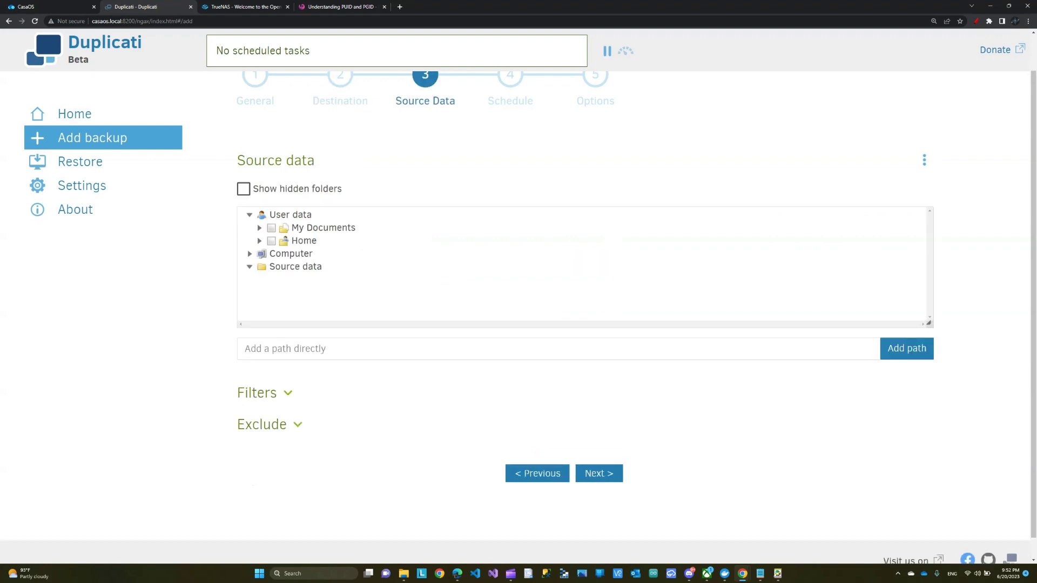
- Choose the Files folder under Computer as source data and accept the daily 1:00 PM automatic schedule
{"action": "left_click", "coordinate": [250, 253]}
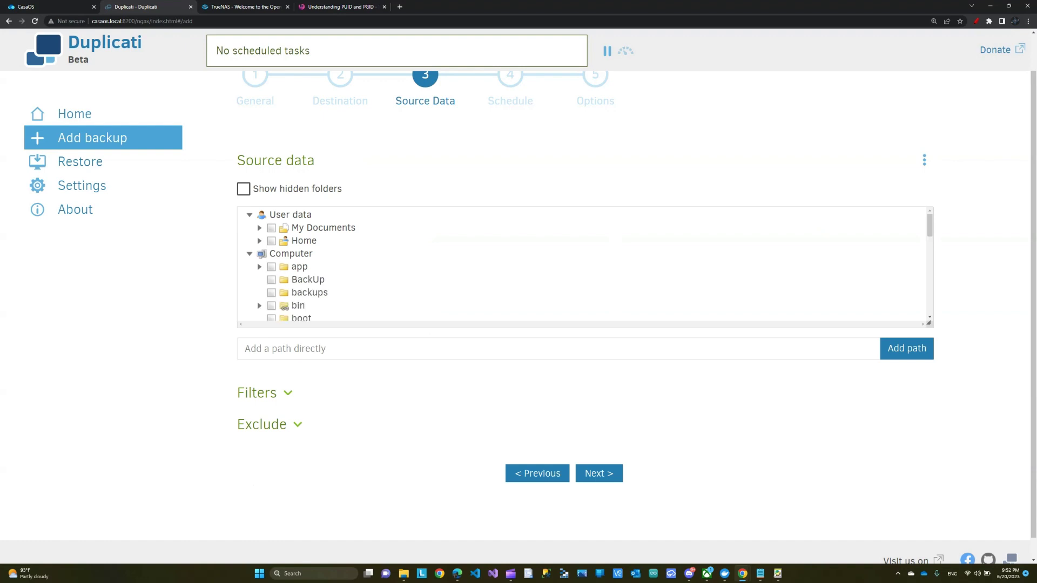
{"action": "scroll", "coordinate": [581, 263], "scroll_direction": "down", "scroll_amount": 2}
{"action": "scroll", "coordinate": [583, 265], "scroll_direction": "down", "scroll_amount": 3}
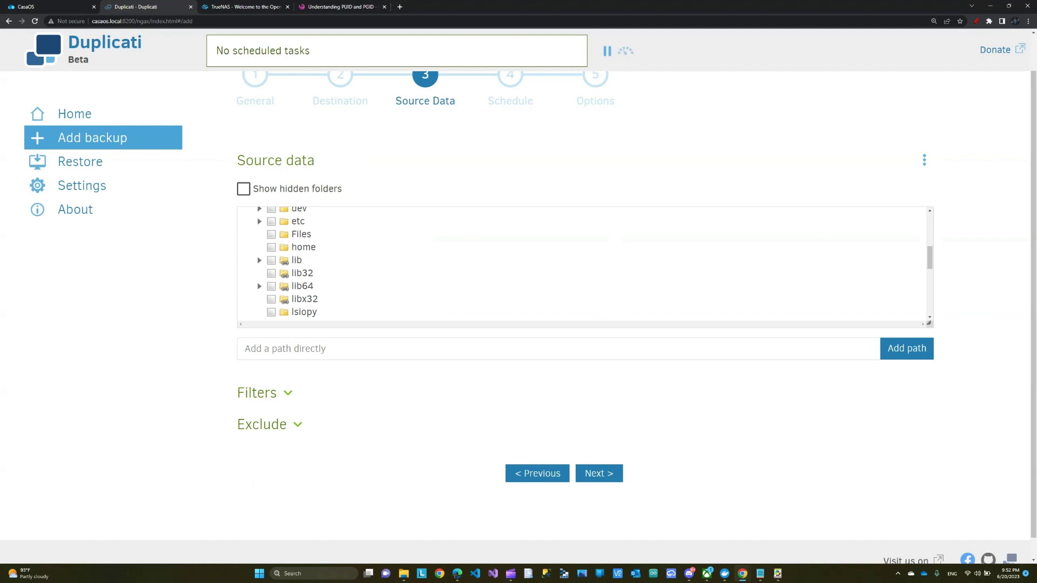
{"action": "left_click", "coordinate": [271, 234]}
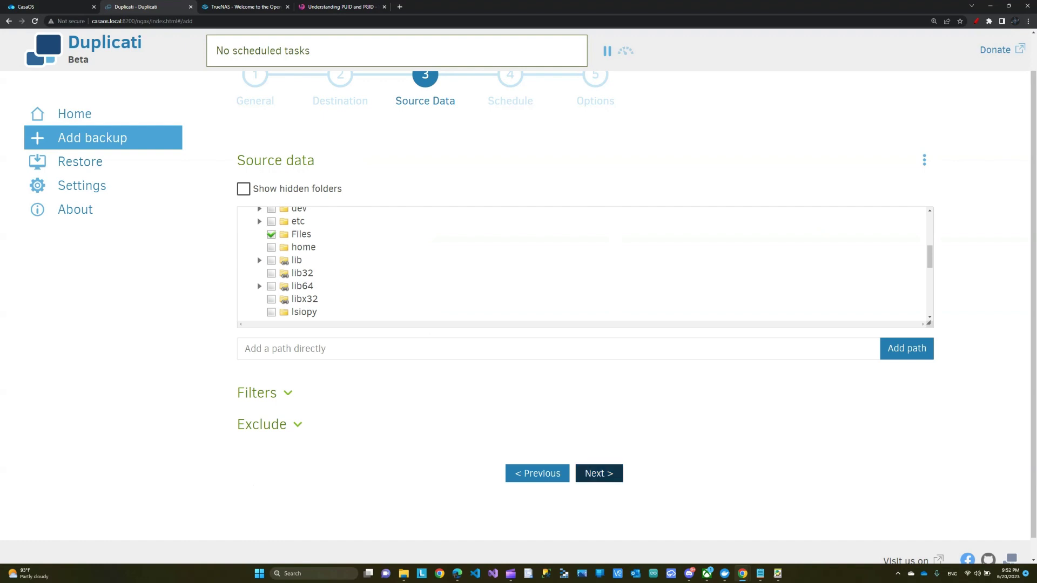
{"action": "left_click", "coordinate": [599, 473]}
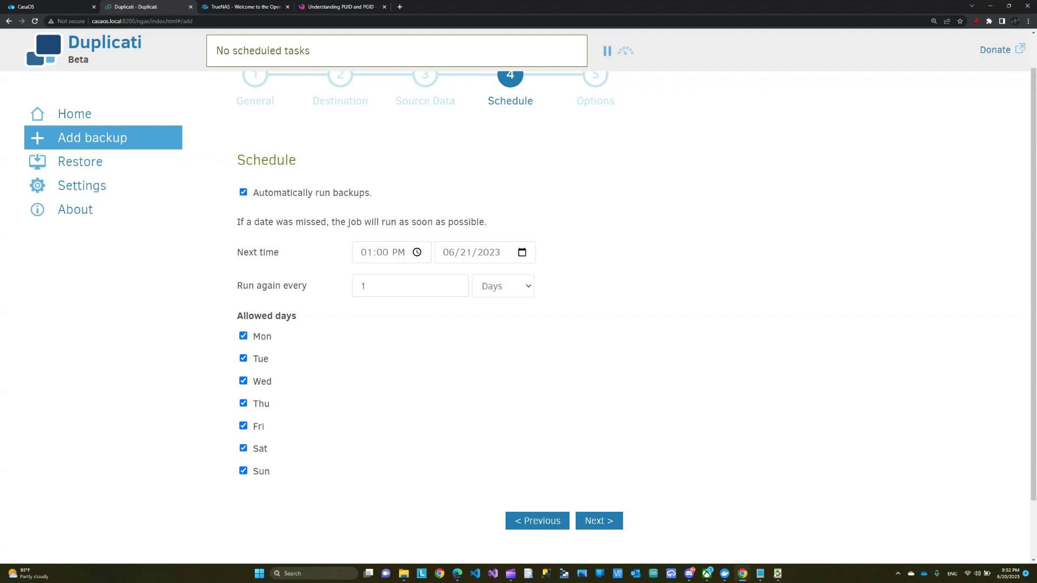
{"action": "left_click", "coordinate": [598, 521]}
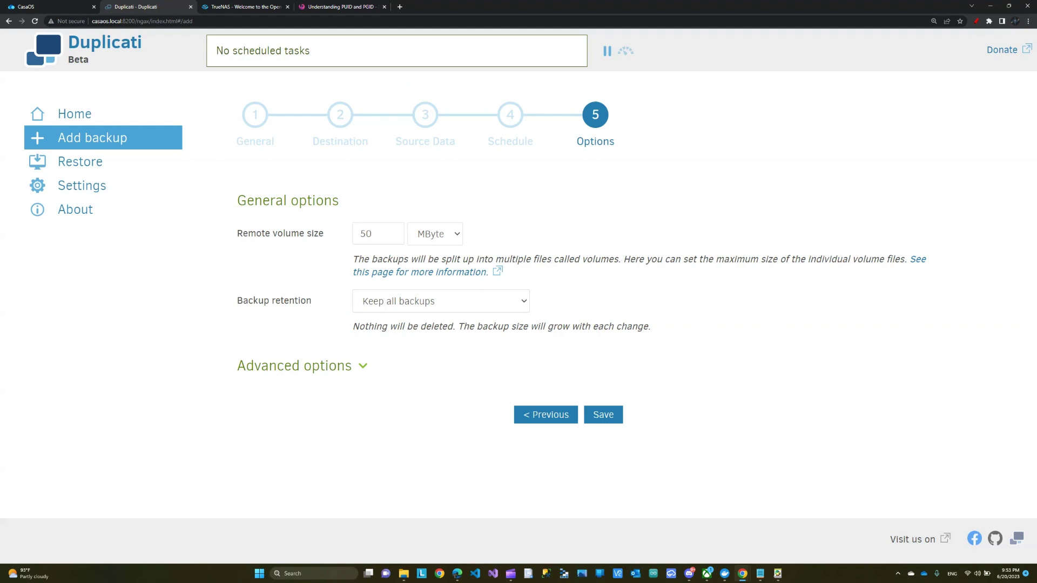
- Set the backup retention to delete backups that are older than 1 month
{"action": "left_click", "coordinate": [440, 301]}
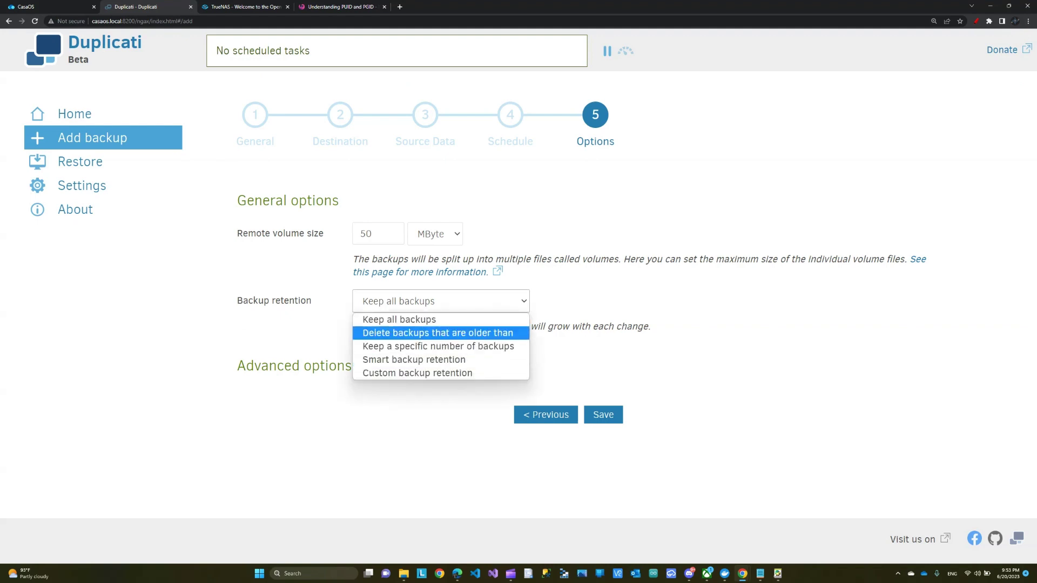
{"action": "key", "text": "Return"}
{"action": "left_click", "coordinate": [378, 331]}
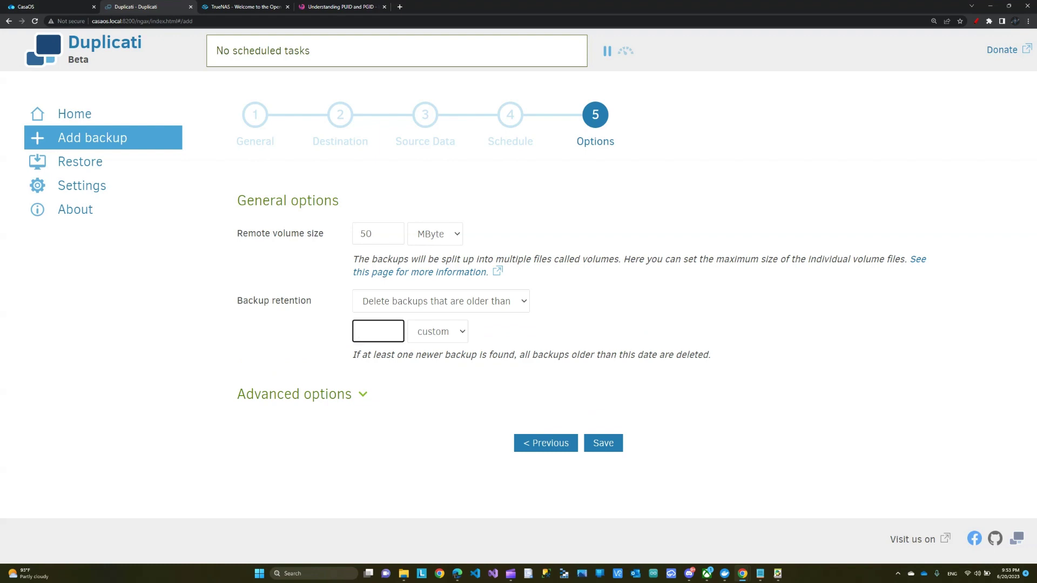
{"action": "type", "text": "1"}
{"action": "left_click", "coordinate": [438, 331]}
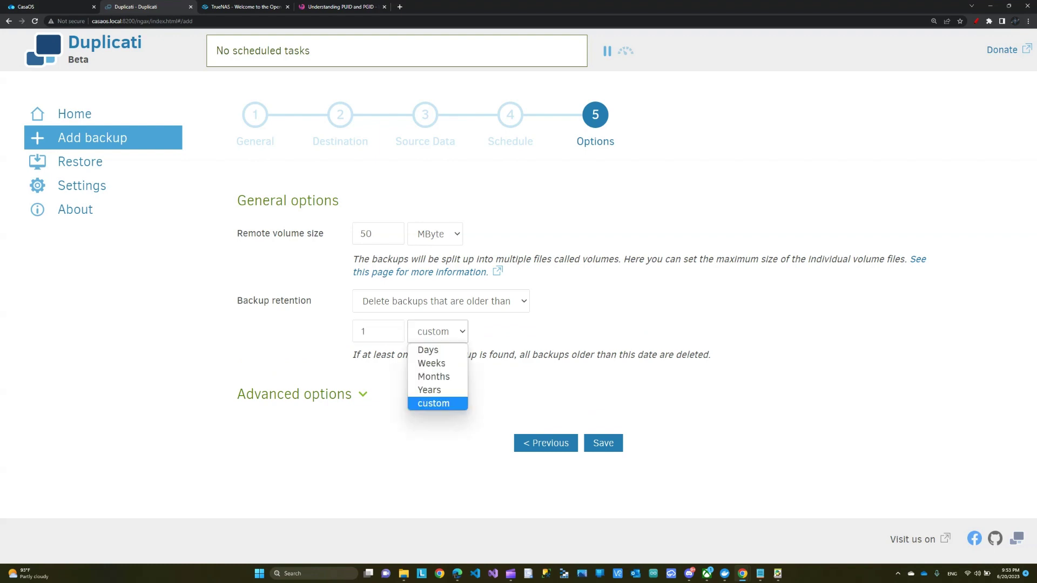
{"action": "key", "text": "Return"}
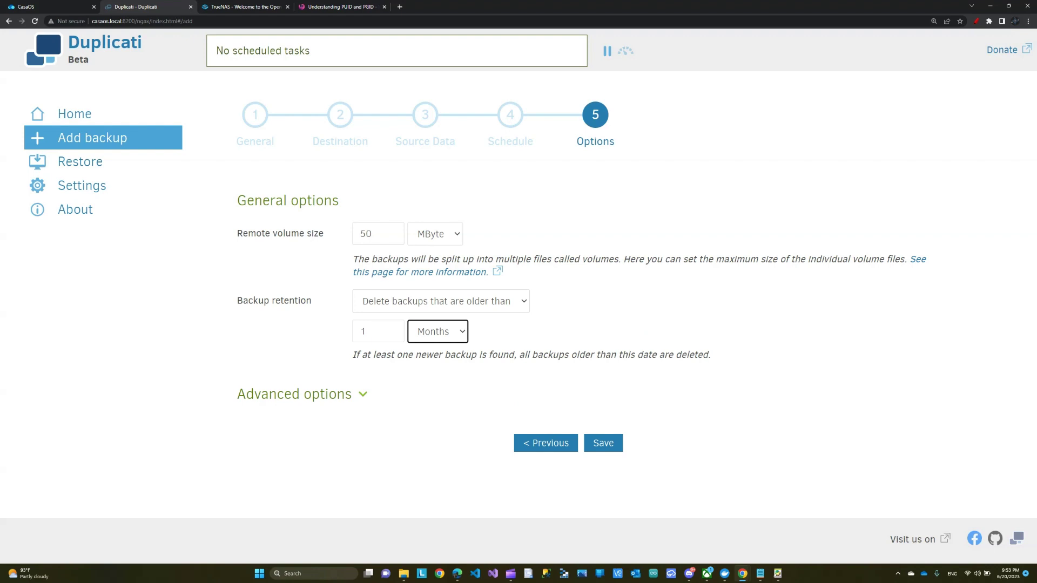
- Review the retention time units while keeping Months, then save the BackUp1 job and run it
{"action": "left_click", "coordinate": [437, 331]}
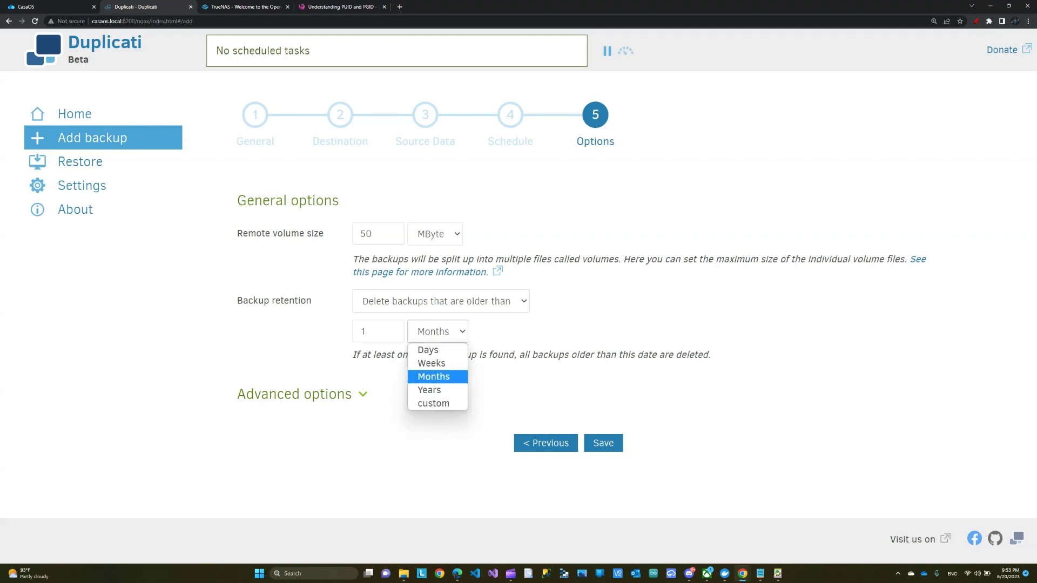
{"action": "key", "text": "End"}
{"action": "key", "text": "Home"}
{"action": "key", "text": "Escape"}
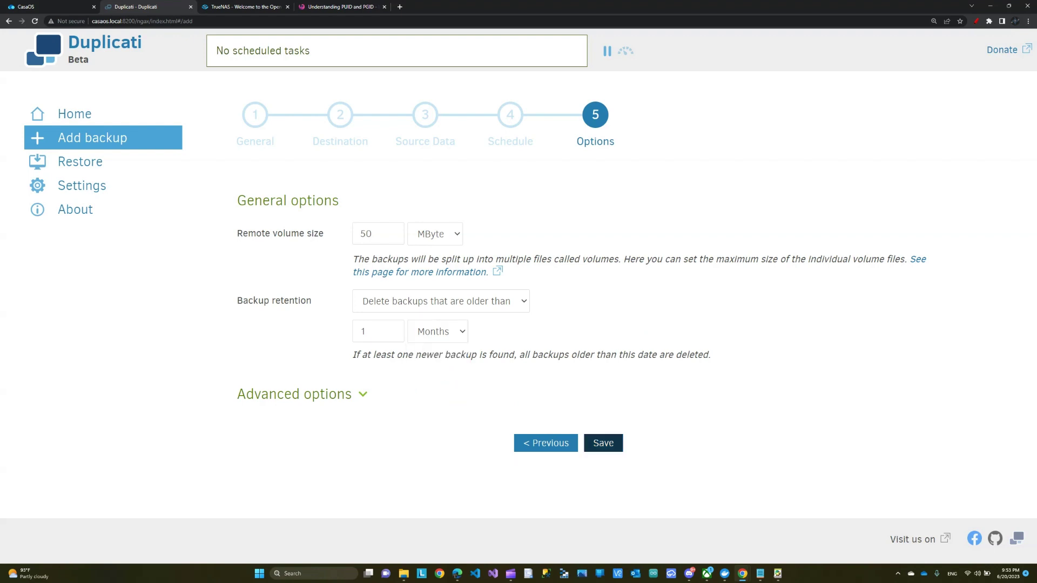
{"action": "key", "text": "Return"}
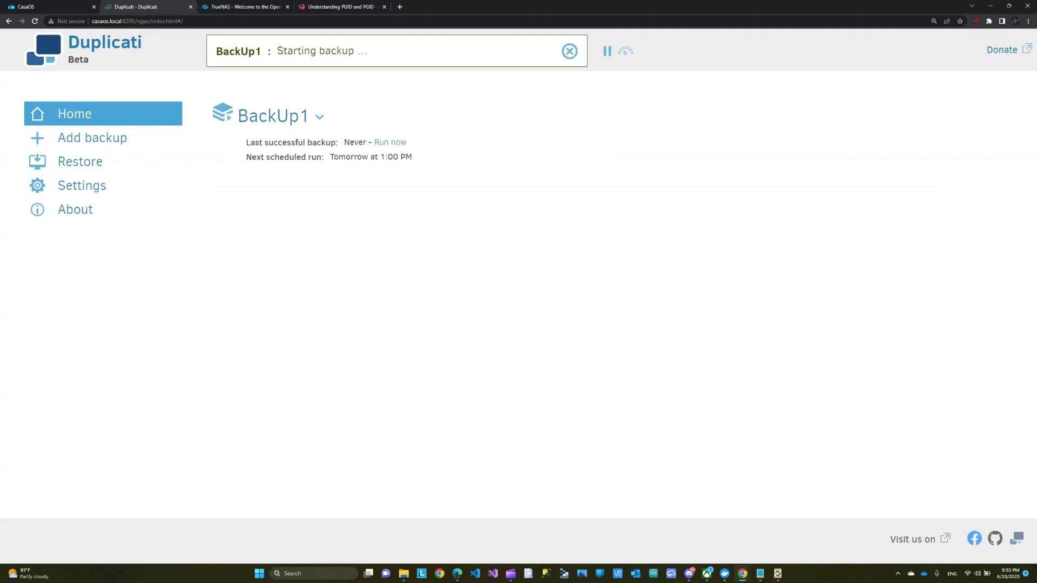
- Switch to CasaOS Files and inspect the BackUps folder on ESD-USB and the Files folder on MySSDDrive
{"action": "left_click", "coordinate": [46, 6]}
{"action": "left_click", "coordinate": [497, 337]}
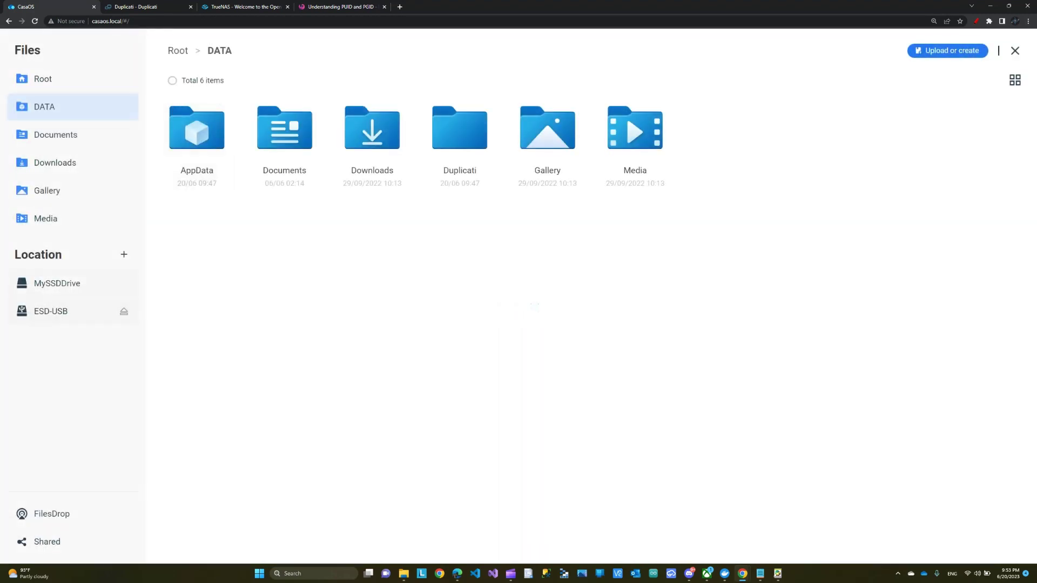
{"action": "left_click", "coordinate": [51, 311]}
{"action": "left_click", "coordinate": [196, 129]}
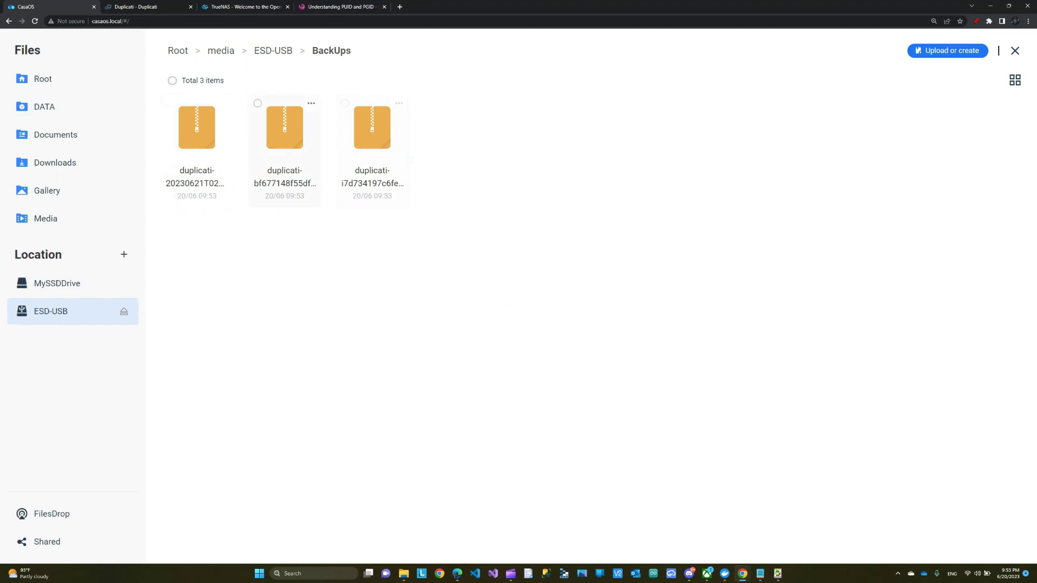
{"action": "left_click", "coordinate": [73, 283]}
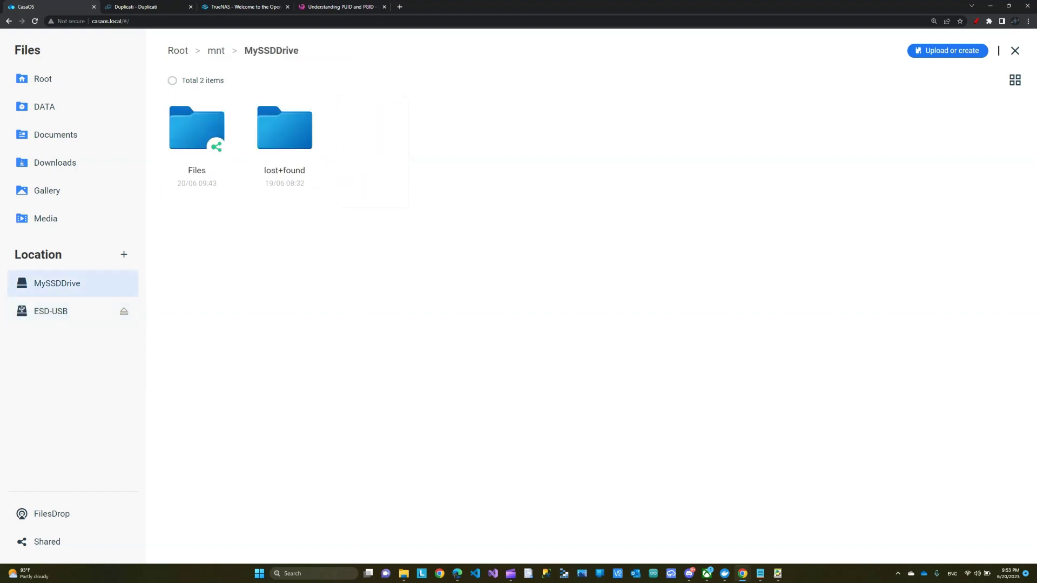
{"action": "left_click", "coordinate": [196, 132]}
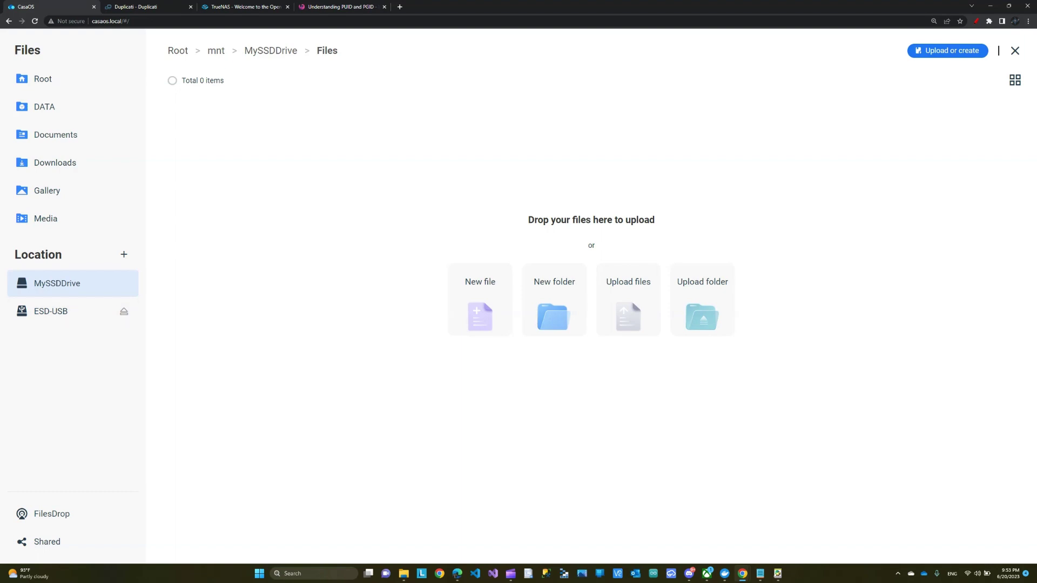
- In File Explorer, copy the 6_20_2023 screen recording .webm video from Downloads into the mapped CasaOS Files network folder
{"action": "mouse_move", "coordinate": [403, 574]}
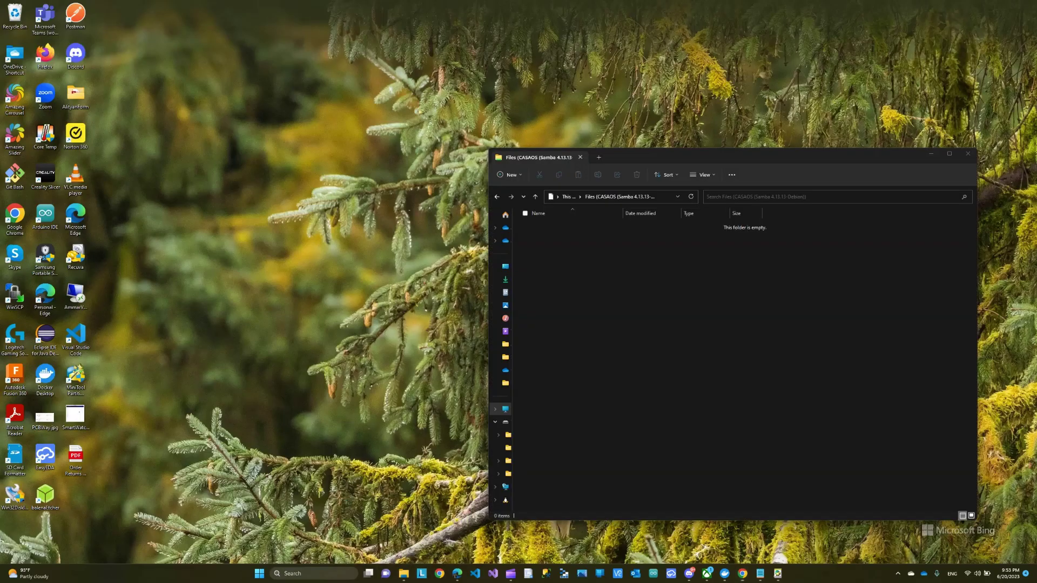
{"action": "left_click", "coordinate": [435, 527]}
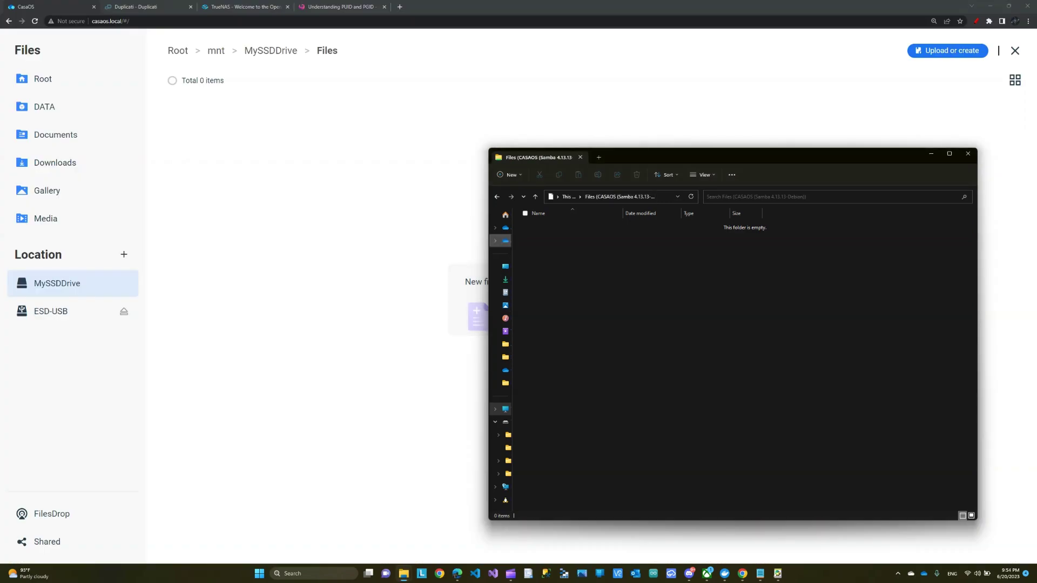
{"action": "left_click", "coordinate": [504, 279]}
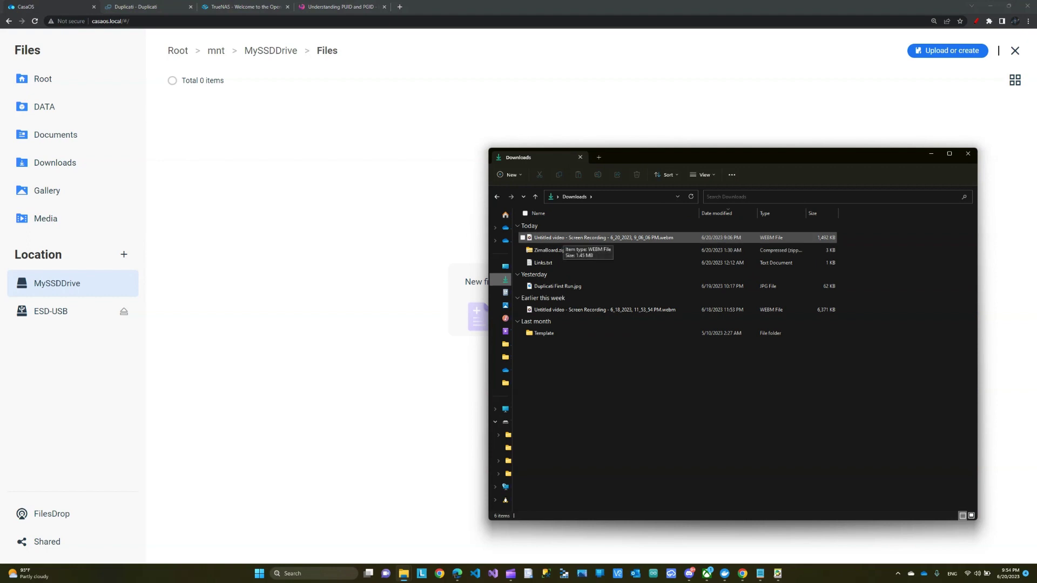
{"action": "right_click", "coordinate": [565, 241]}
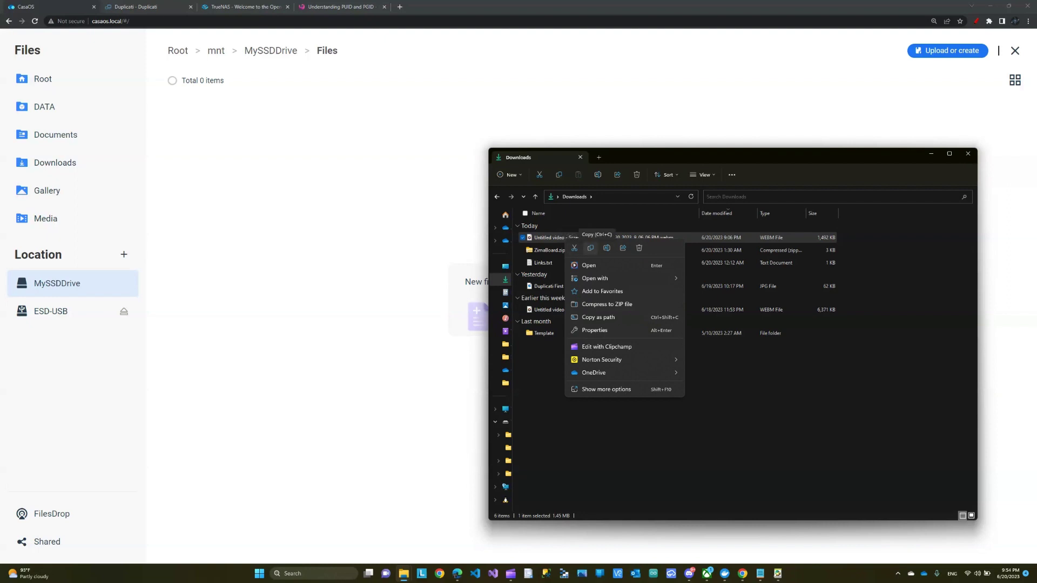
{"action": "left_click", "coordinate": [590, 248]}
{"action": "left_click", "coordinate": [505, 409]}
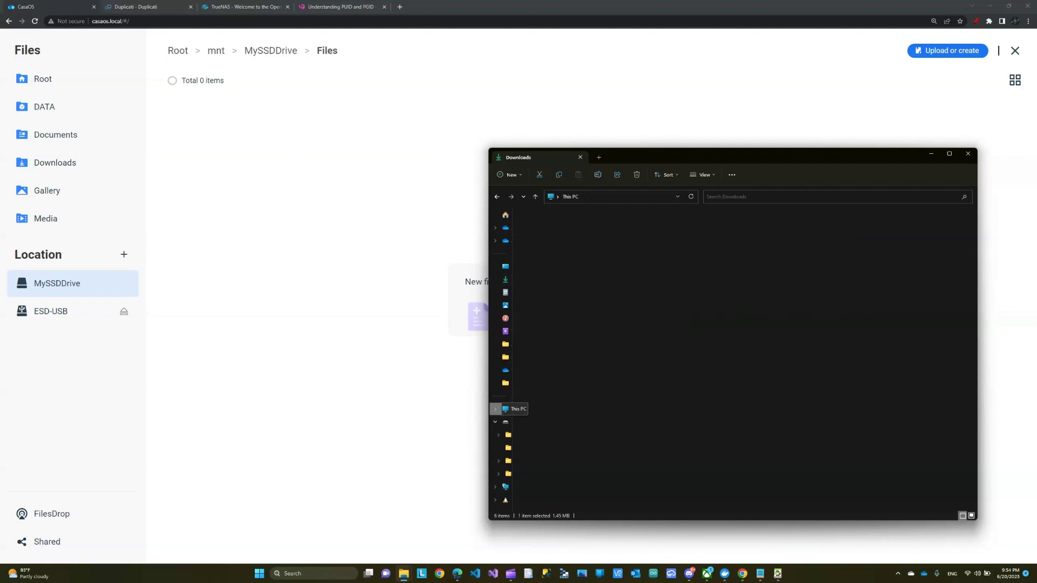
{"action": "double_click", "coordinate": [542, 266]}
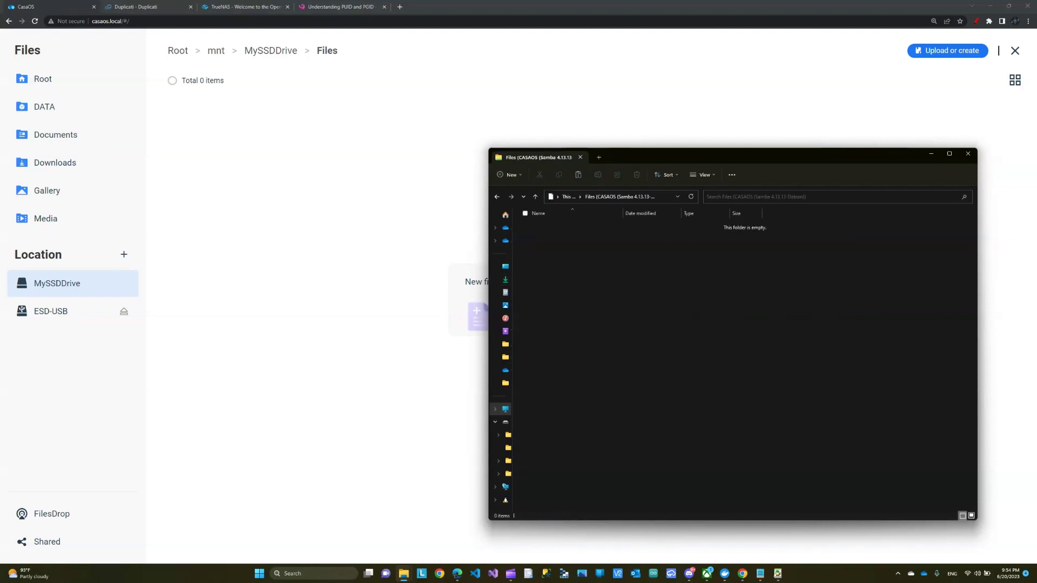
{"action": "right_click", "coordinate": [620, 319]}
{"action": "left_click", "coordinate": [630, 330]}
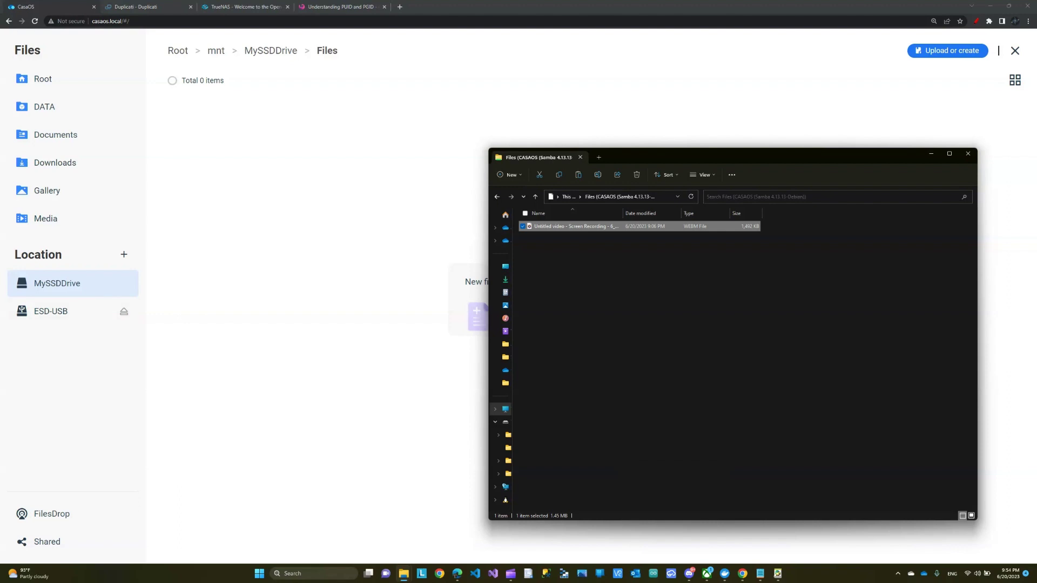
- Back in CasaOS Files, check MySSDDrive's Files folder for the copied video and inspect the BackUps folder on ESD-USB
{"action": "left_click", "coordinate": [270, 51]}
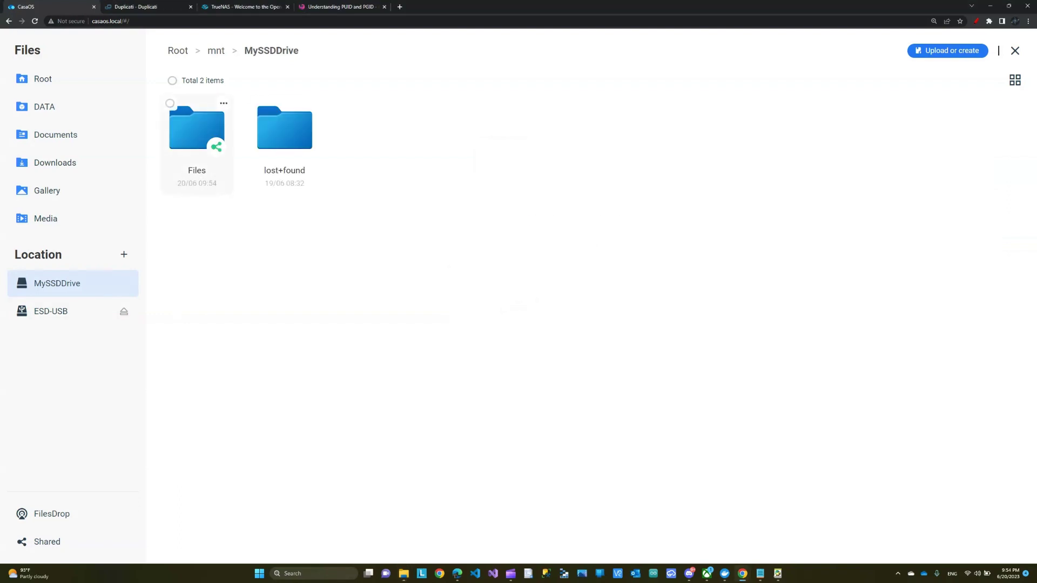
{"action": "left_click", "coordinate": [196, 130]}
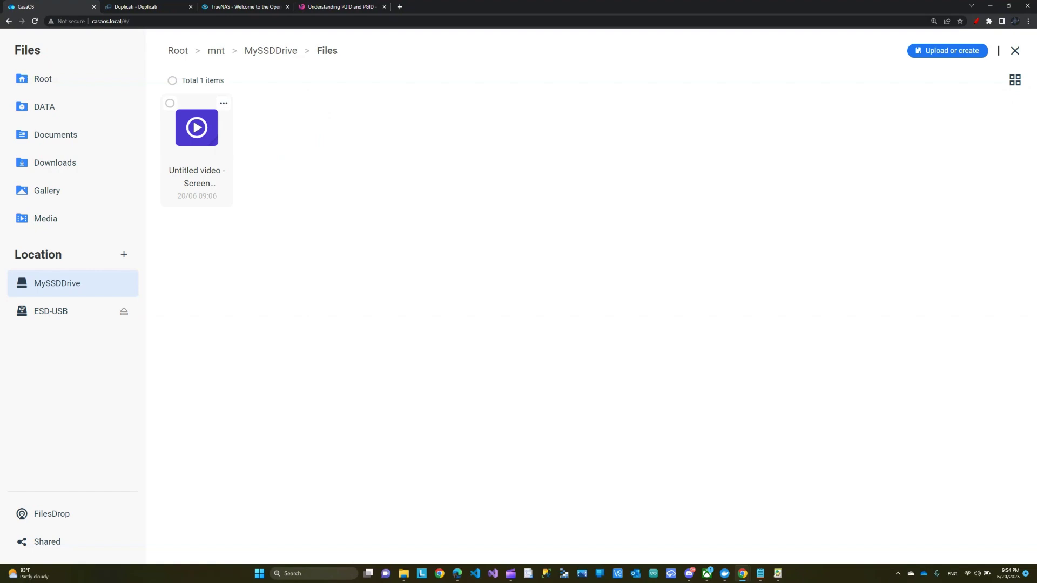
{"action": "left_click", "coordinate": [51, 311]}
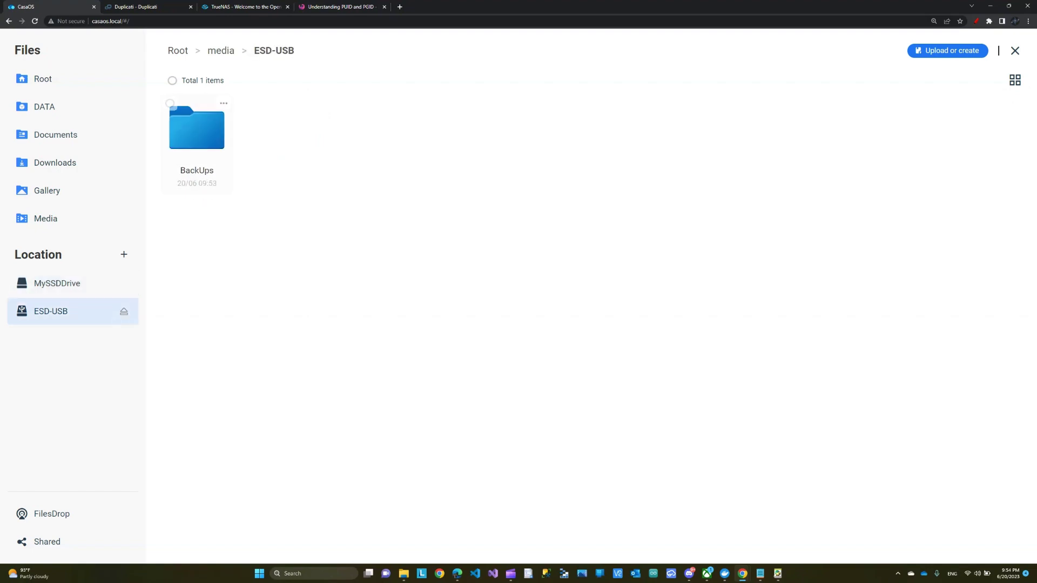
{"action": "left_click", "coordinate": [197, 128]}
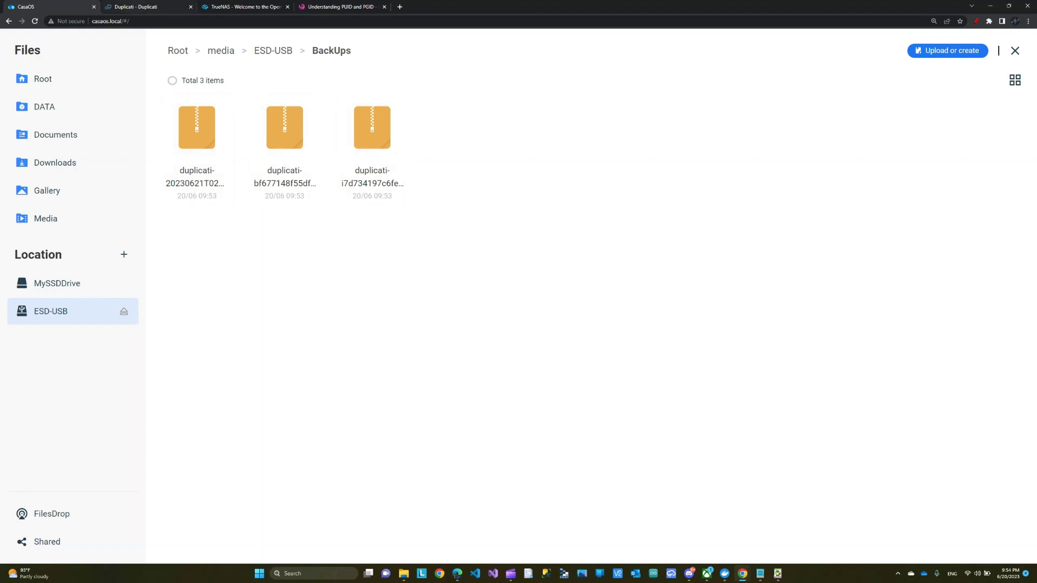
- Run BackUp1 again in Duplicati, then reopen the Files folder on MySSDDrive in CasaOS
{"action": "left_click", "coordinate": [135, 7]}
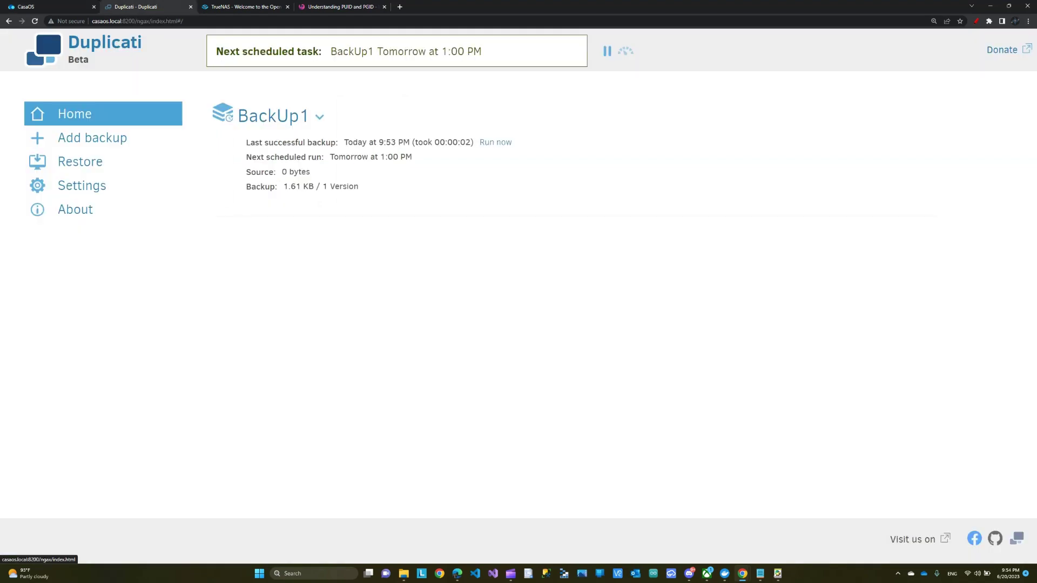
{"action": "left_click", "coordinate": [495, 142]}
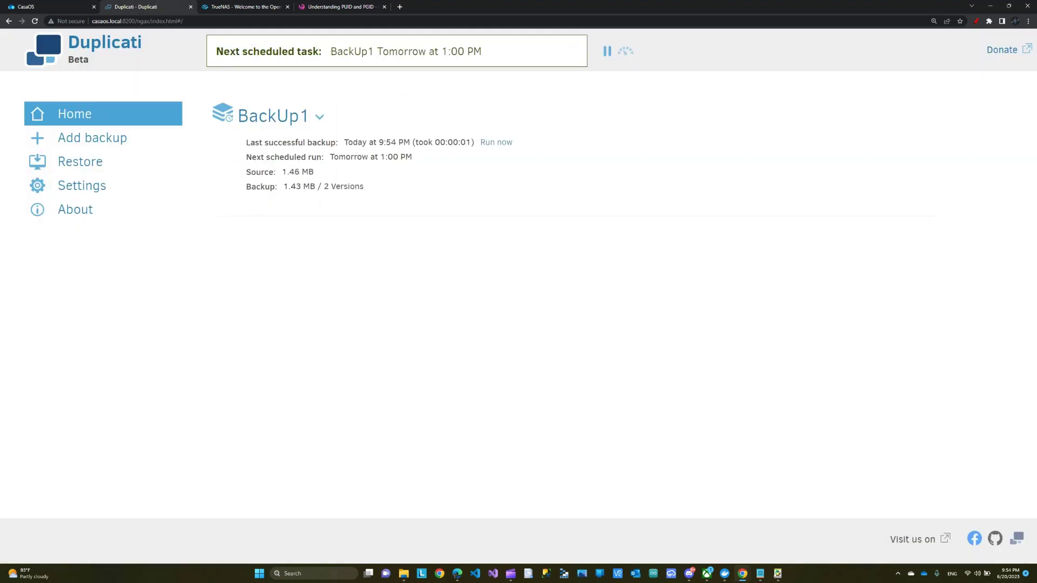
{"action": "left_click", "coordinate": [49, 6]}
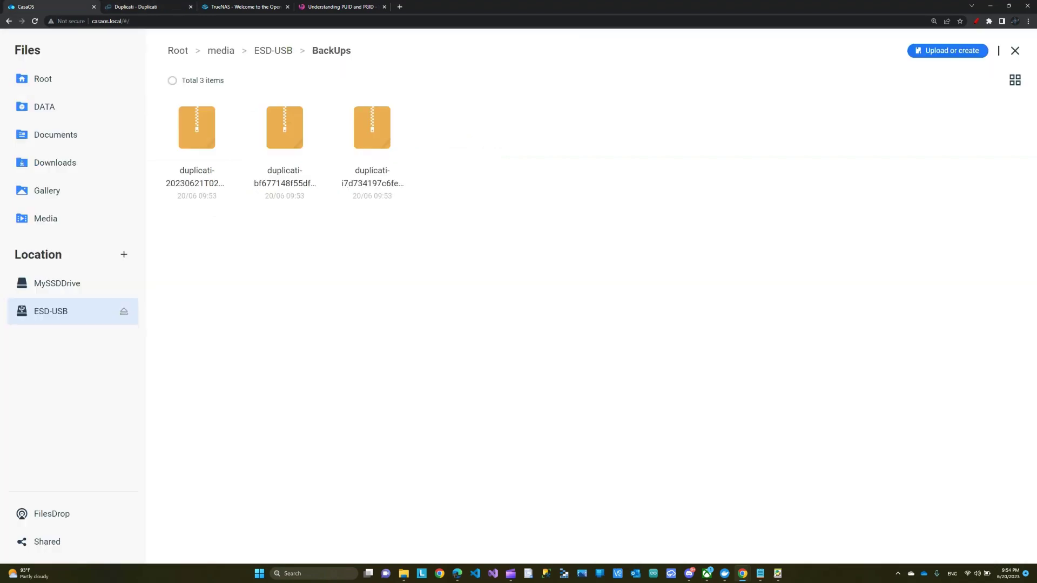
{"action": "left_click", "coordinate": [57, 282]}
{"action": "left_click", "coordinate": [196, 127]}
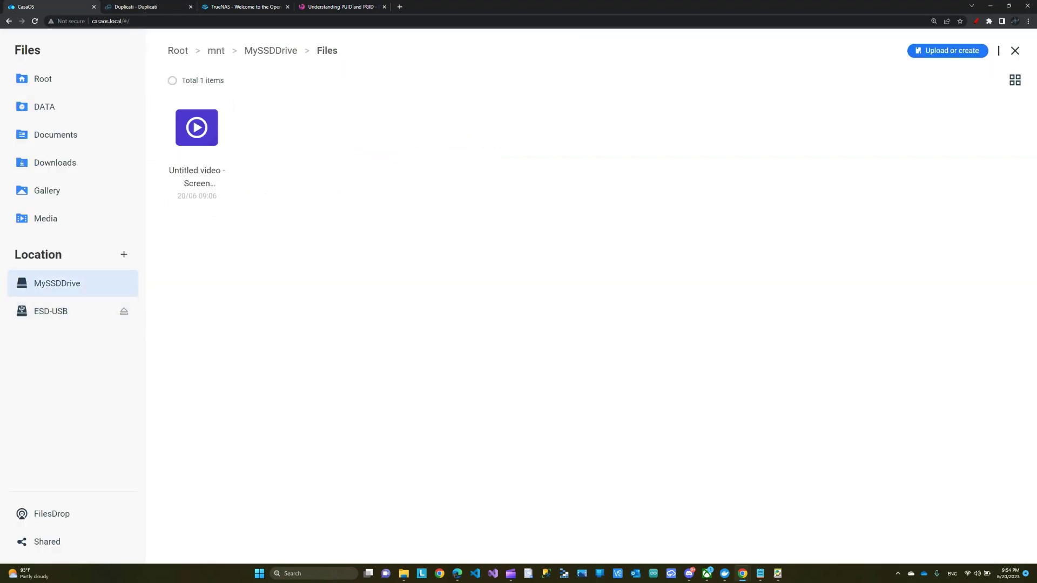
- Inspect the Duplicati archives in the BackUps folder on ESD-USB, and open the restore page in Duplicati
{"action": "left_click", "coordinate": [51, 311]}
{"action": "left_click", "coordinate": [196, 127]}
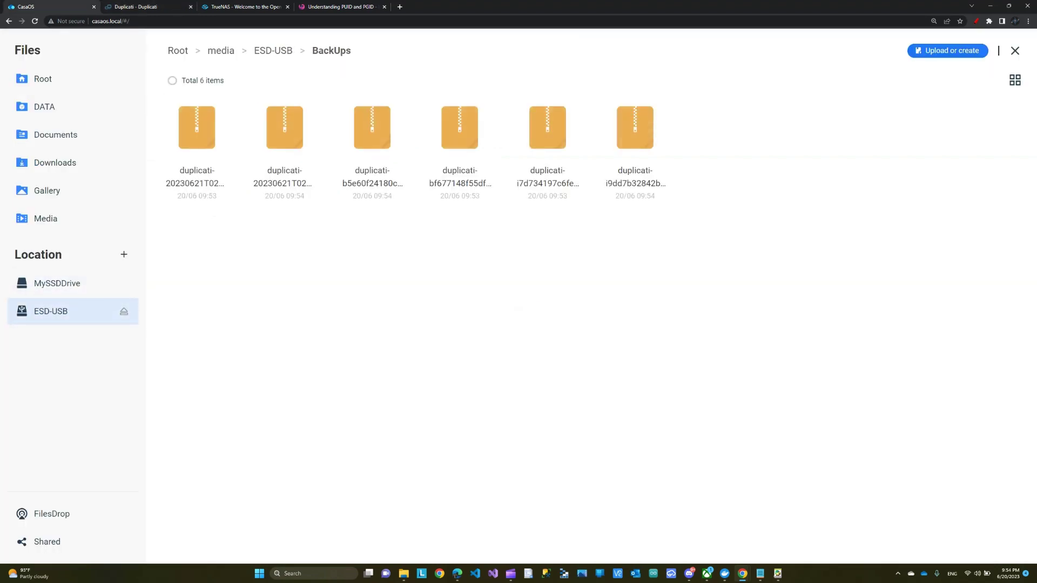
{"action": "left_click_drag", "start_coordinate": [192, 236], "coordinate": [659, 141]}
{"action": "left_click", "coordinate": [689, 143]}
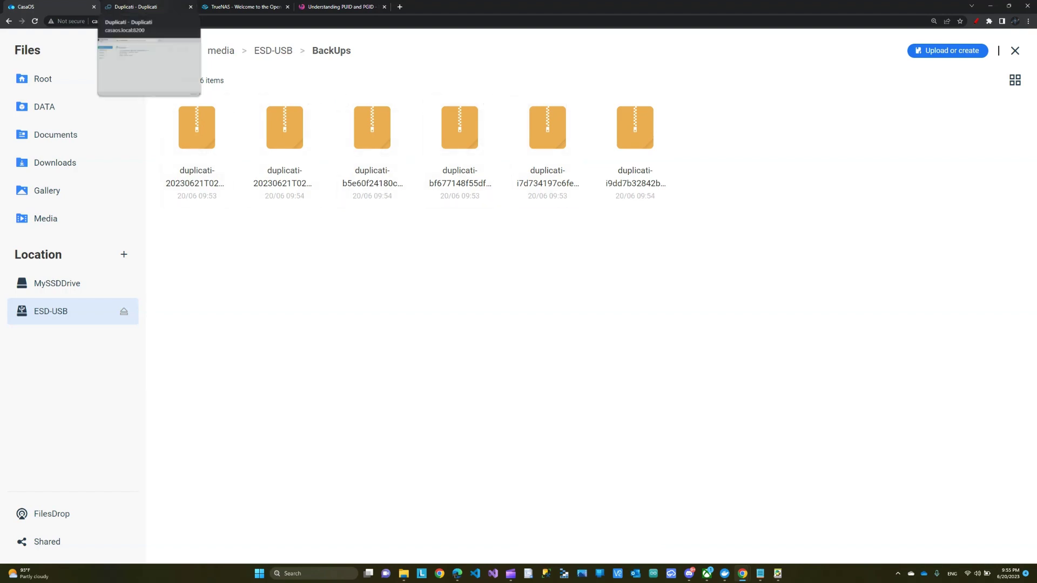
{"action": "left_click", "coordinate": [137, 7]}
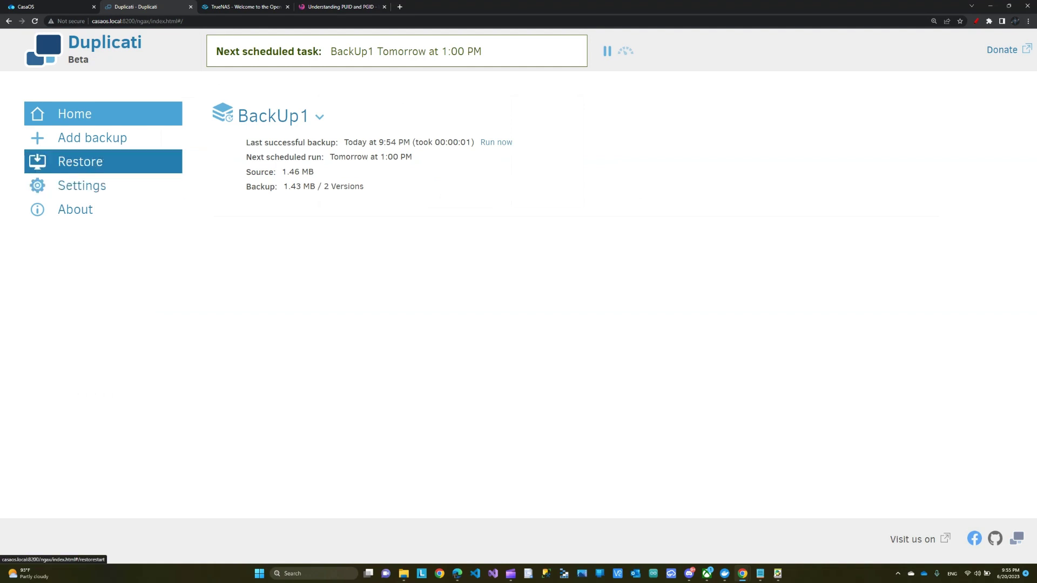
{"action": "left_click", "coordinate": [81, 161]}
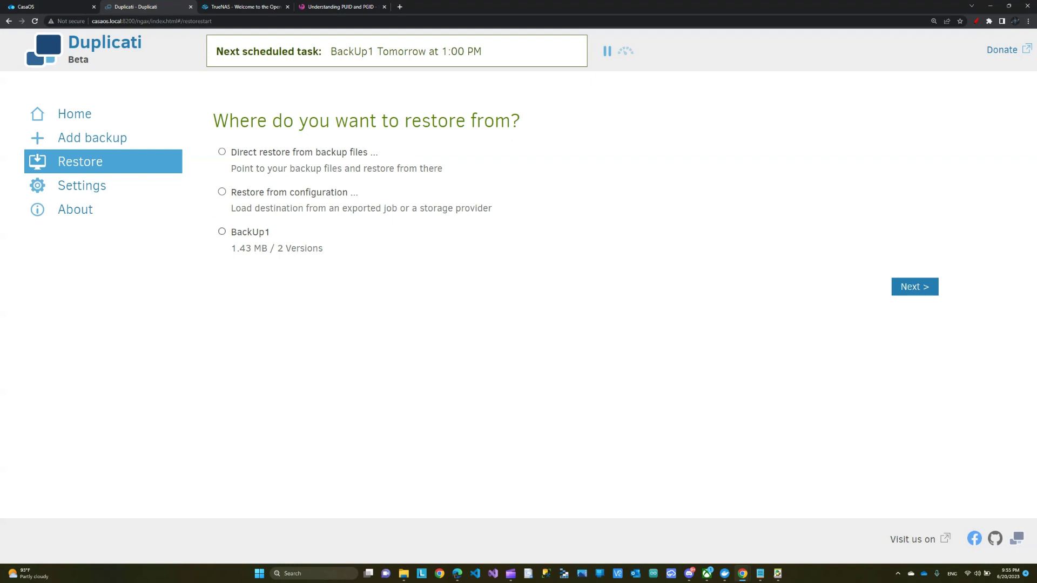
- Switch to CasaOS Files and delete the screen recording video from the Files folder on MySSDDrive
{"action": "left_click", "coordinate": [31, 7]}
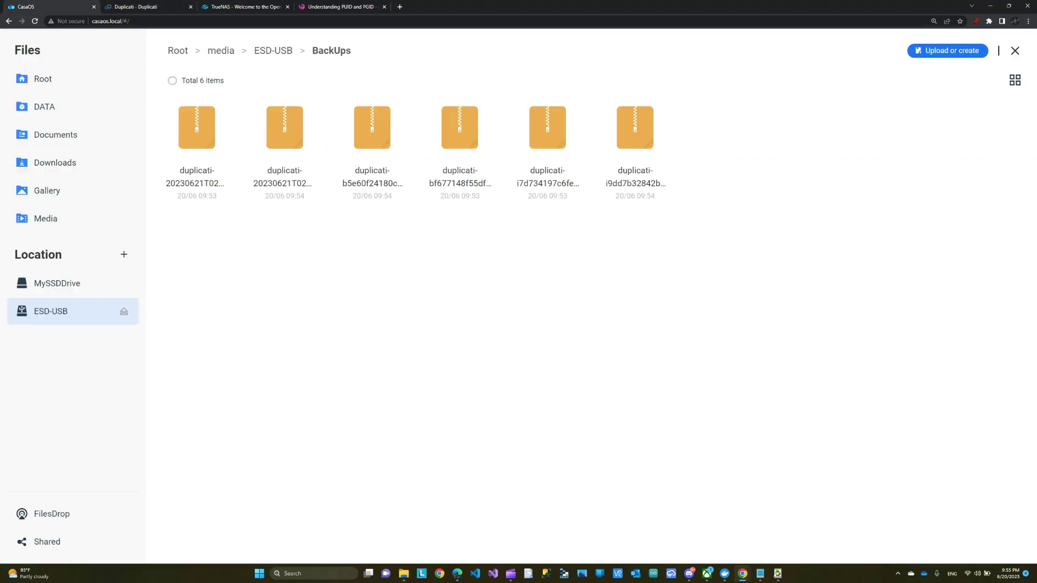
{"action": "left_click", "coordinate": [57, 283]}
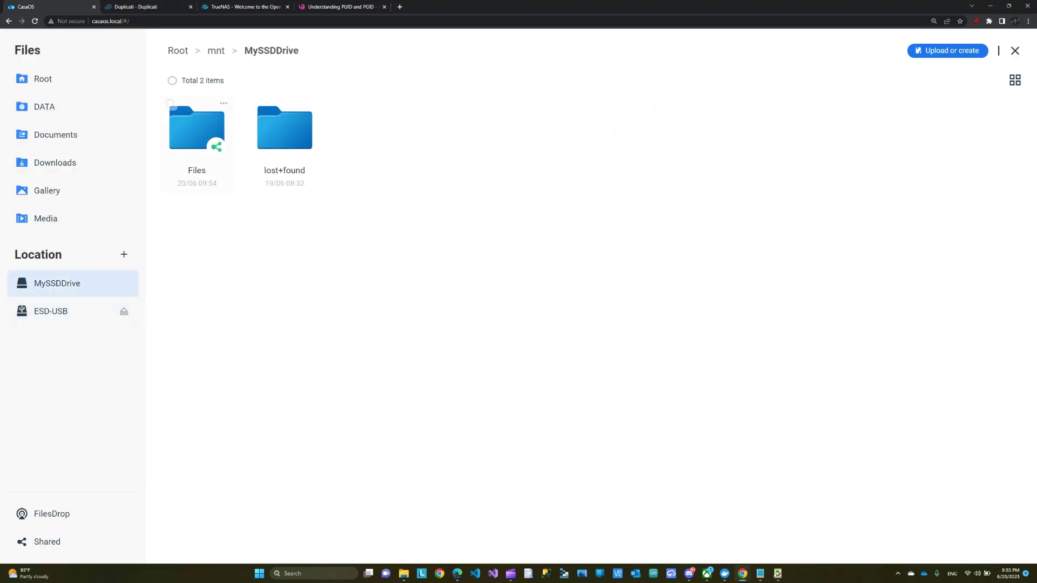
{"action": "left_click", "coordinate": [197, 127]}
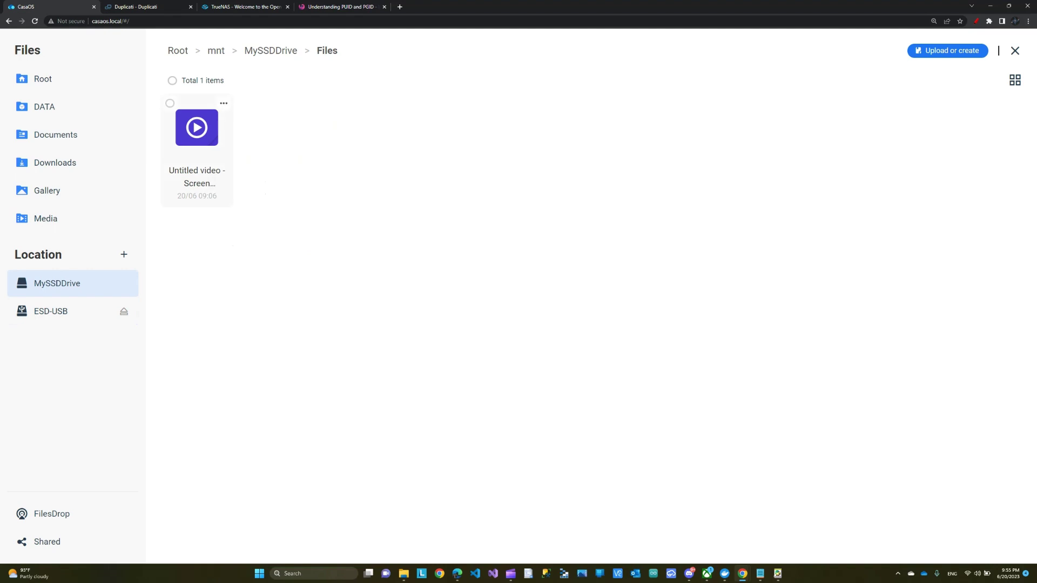
{"action": "left_click", "coordinate": [224, 104]}
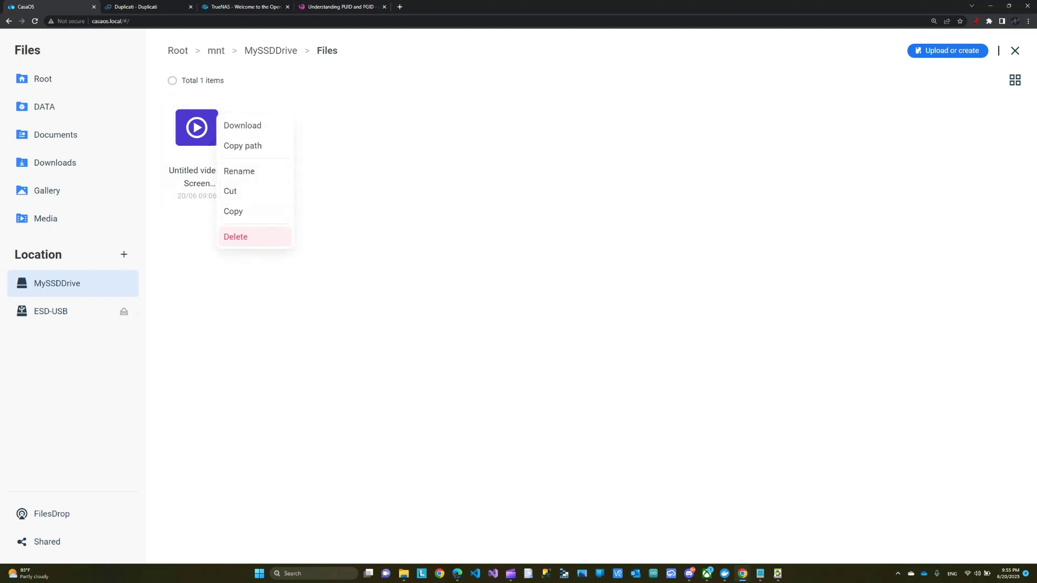
{"action": "left_click", "coordinate": [238, 237]}
{"action": "left_click", "coordinate": [249, 237]}
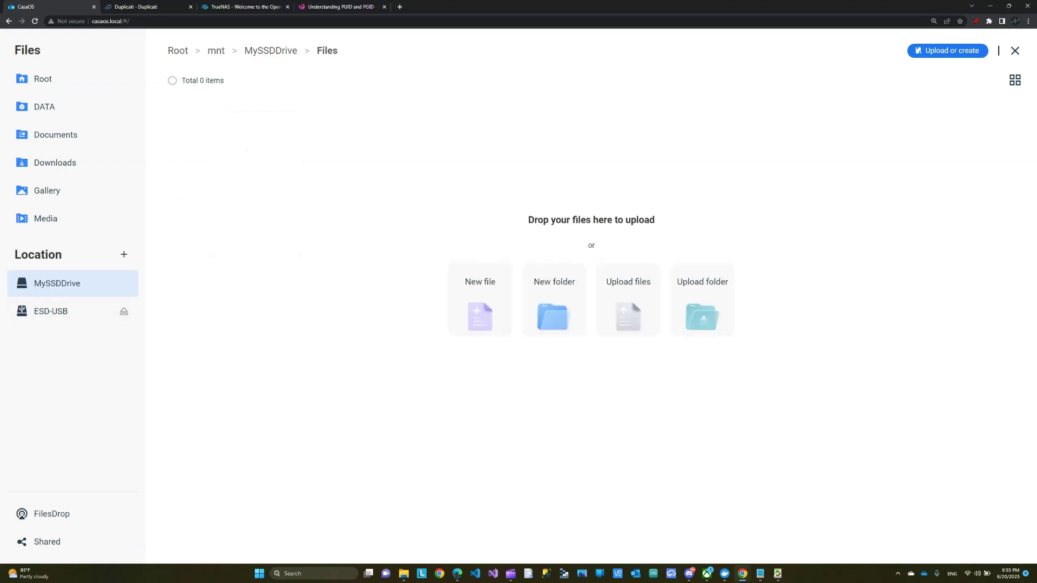
- In Duplicati, restore the whole /Files/ folder from BackUp1 to its original location, overwriting existing files
{"action": "left_click", "coordinate": [148, 6]}
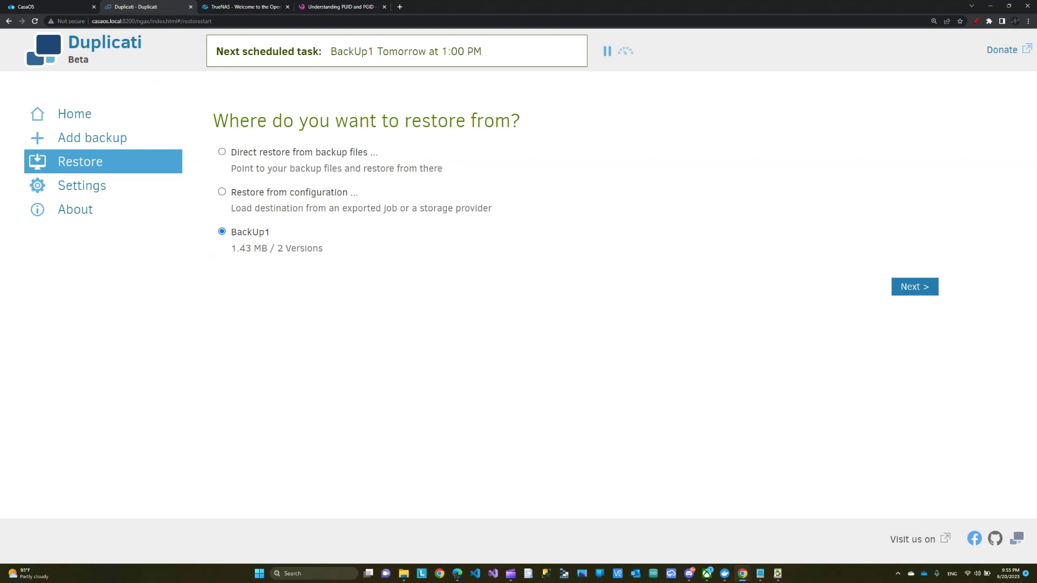
{"action": "left_click", "coordinate": [914, 286]}
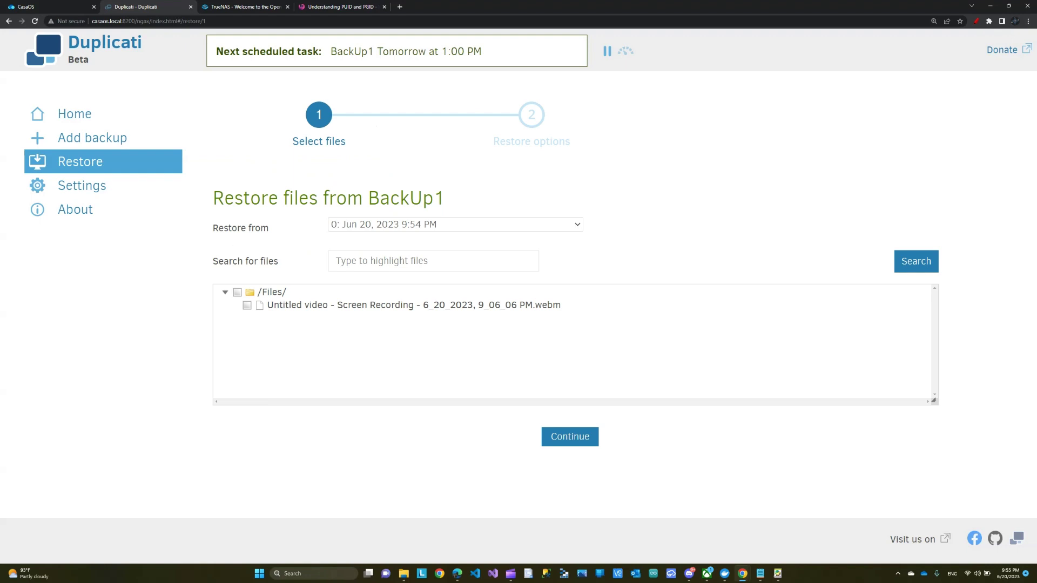
{"action": "left_click", "coordinate": [237, 292]}
{"action": "left_click", "coordinate": [570, 436]}
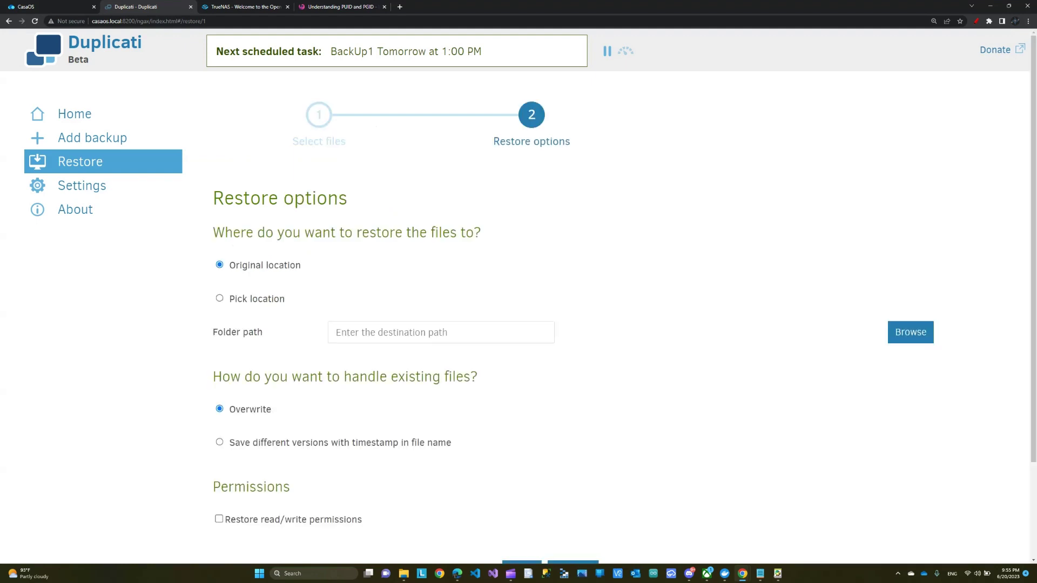
{"action": "scroll", "coordinate": [624, 300], "scroll_direction": "down", "scroll_amount": 2}
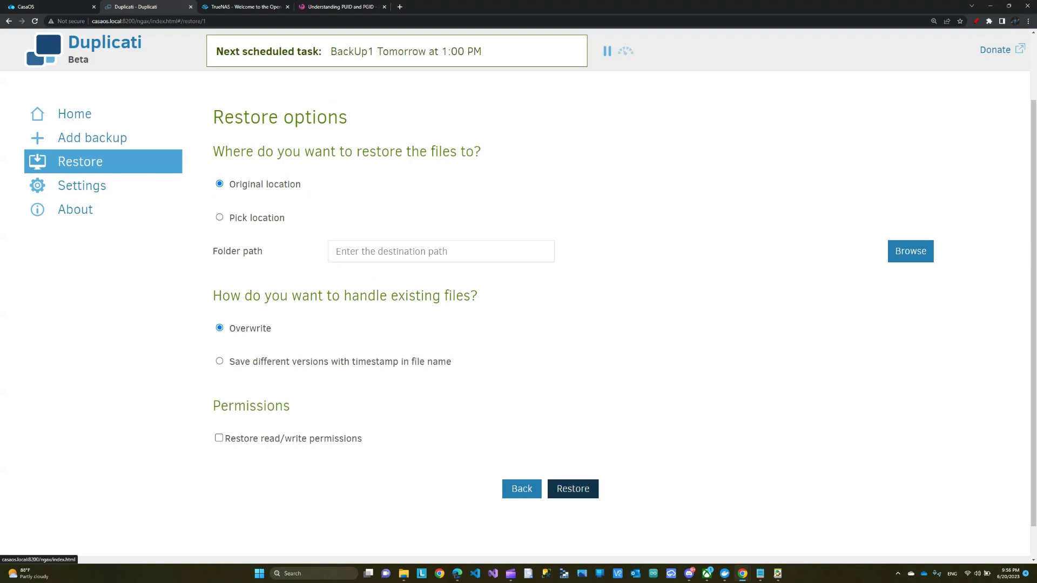
{"action": "left_click", "coordinate": [573, 489]}
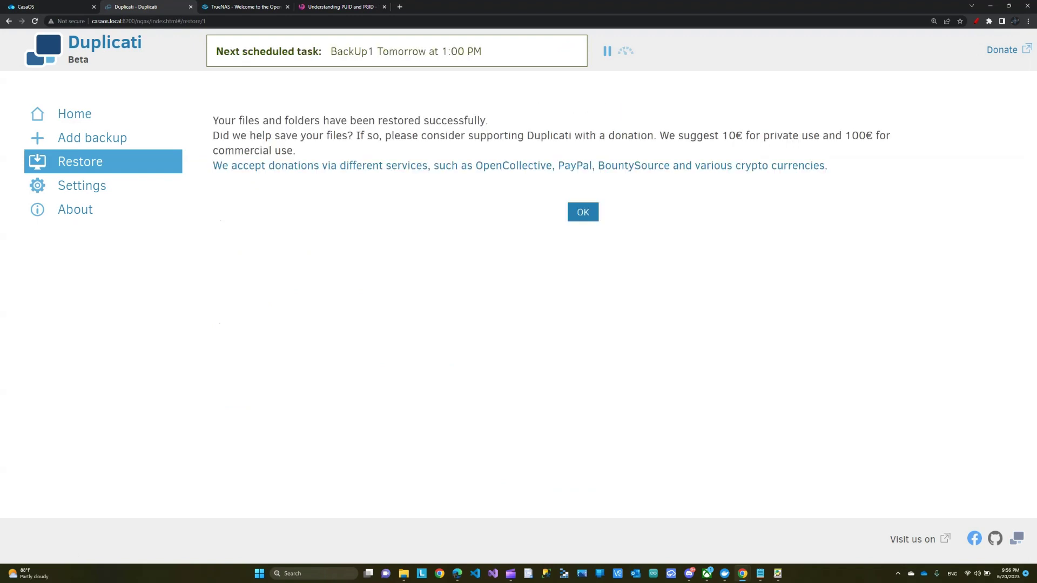
{"action": "left_click_drag", "start_coordinate": [241, 121], "coordinate": [442, 121]}
{"action": "left_click", "coordinate": [583, 212]}
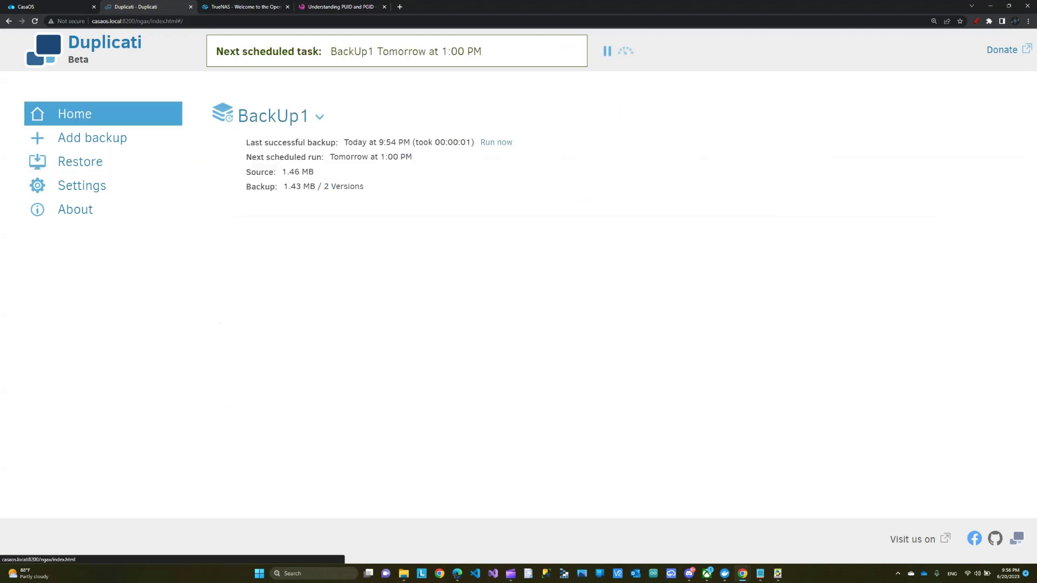
- Back in CasaOS, reload the Files folder on MySSDDrive to check for the restored video
{"action": "key", "text": "ctrl+1"}
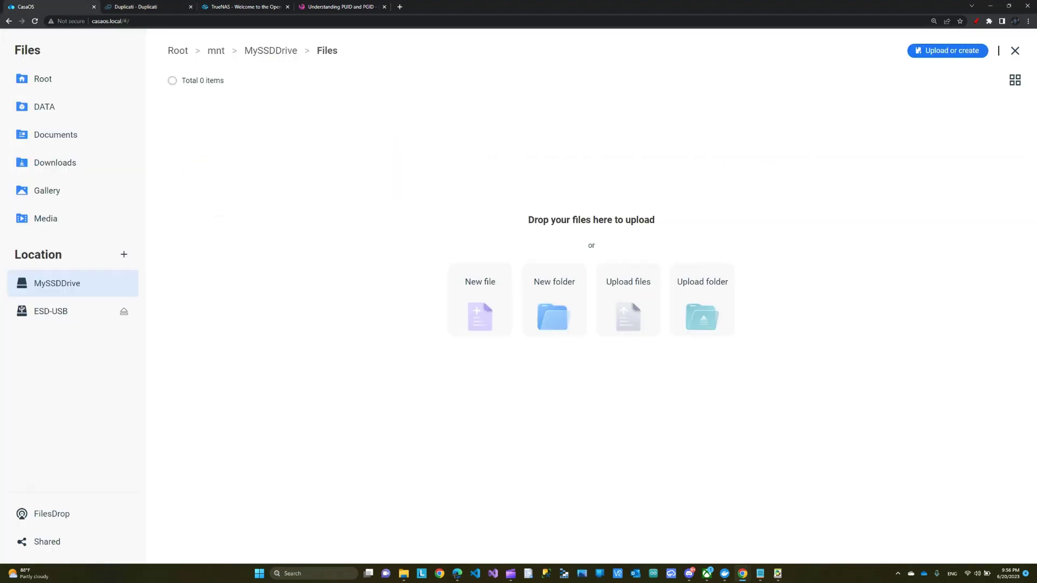
{"action": "left_click", "coordinate": [271, 50]}
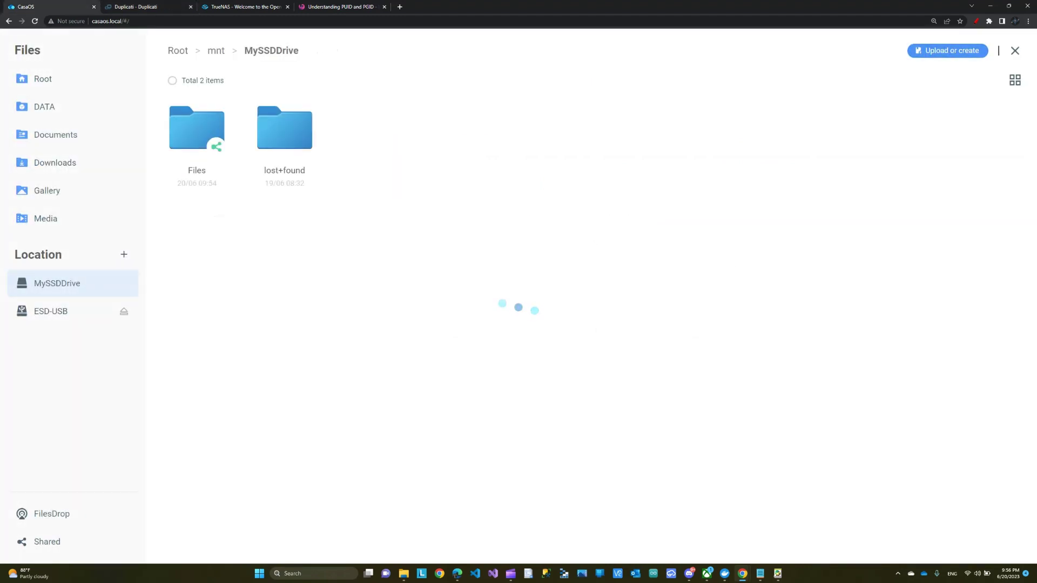
{"action": "left_click", "coordinate": [196, 144]}
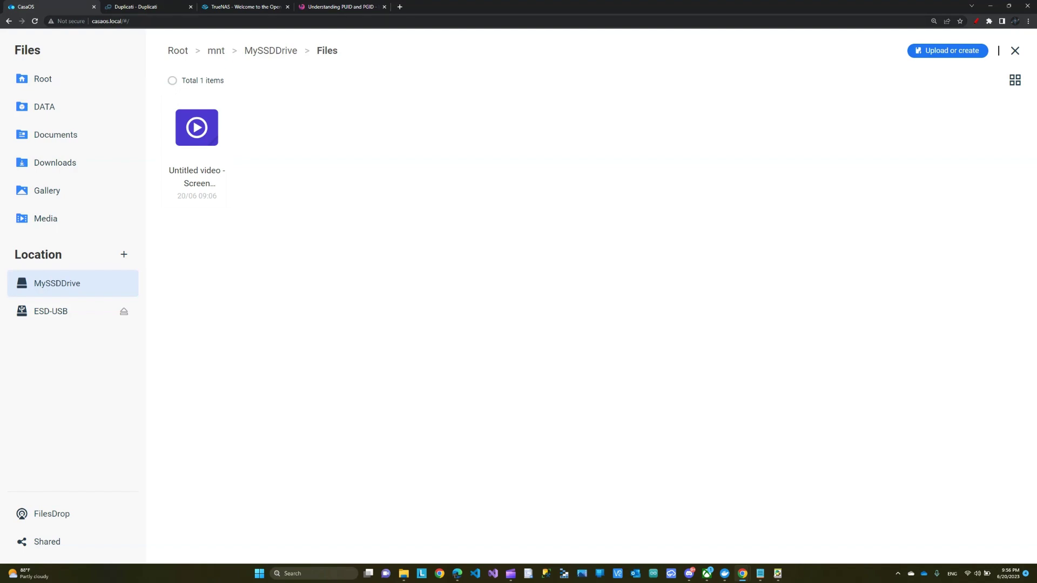
- View the TrueNAS website, close the CasaOS file manager and look over the CasaOS dashboard
{"action": "left_click", "coordinate": [246, 7]}
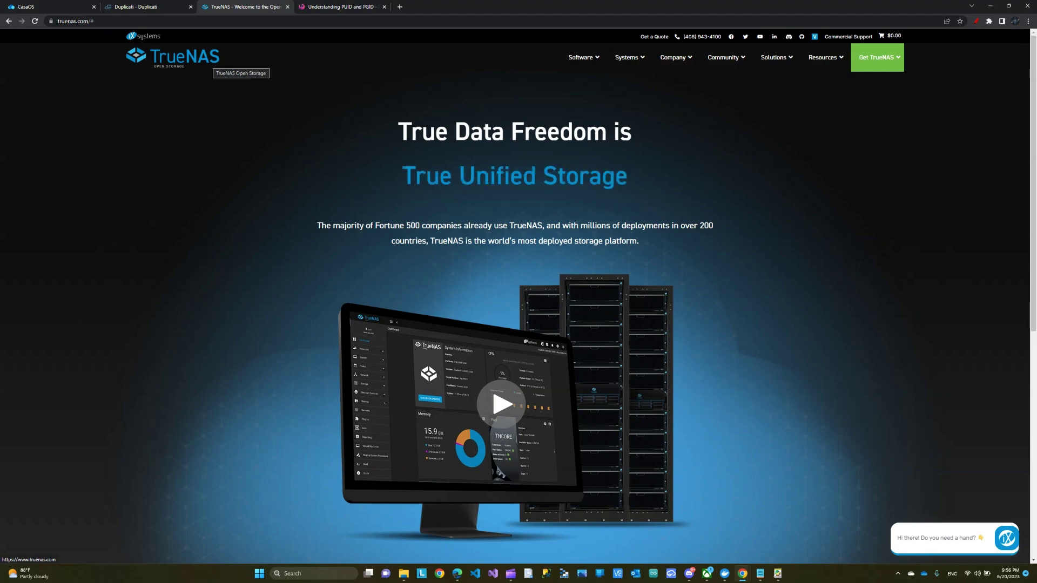
{"action": "left_click", "coordinate": [48, 6]}
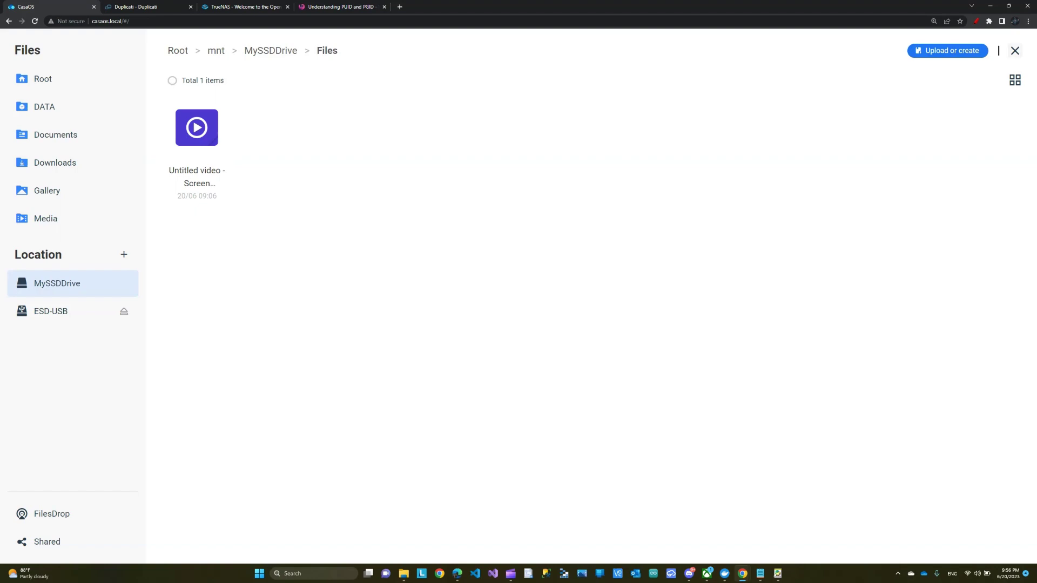
{"action": "left_click", "coordinate": [1013, 51]}
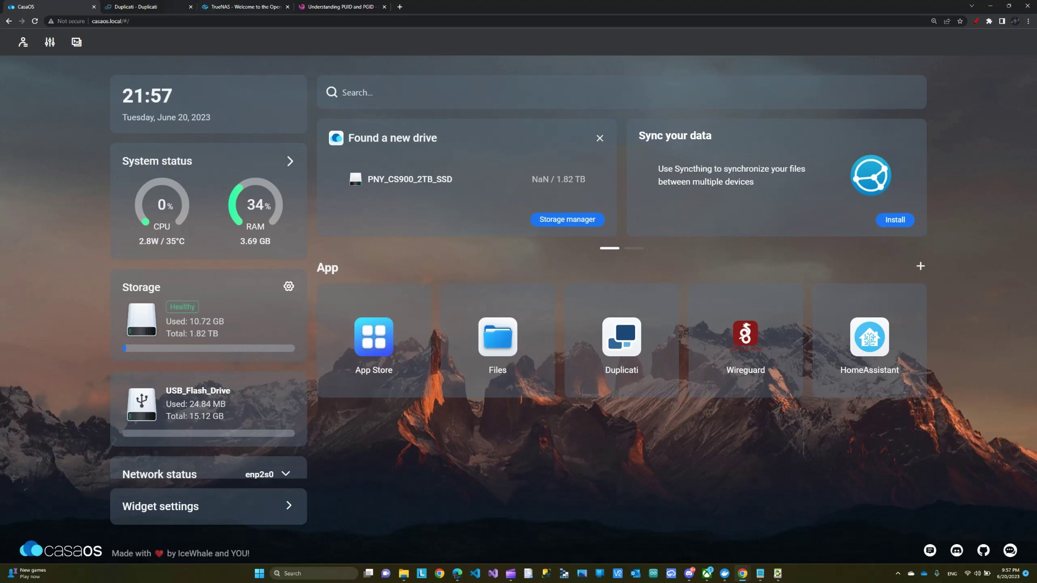
{"action": "left_click", "coordinate": [232, 6]}
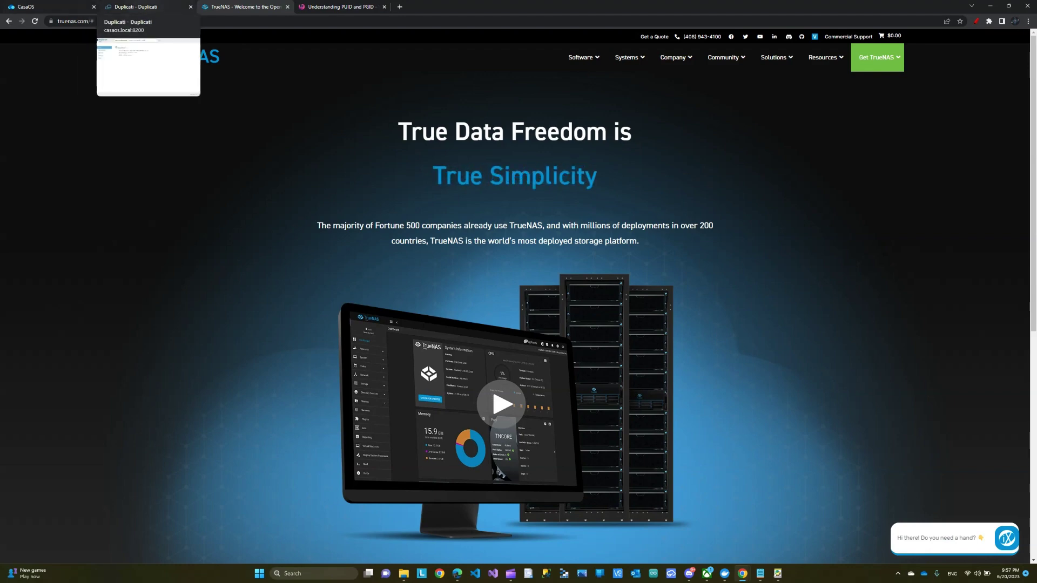
{"action": "left_click", "coordinate": [48, 6]}
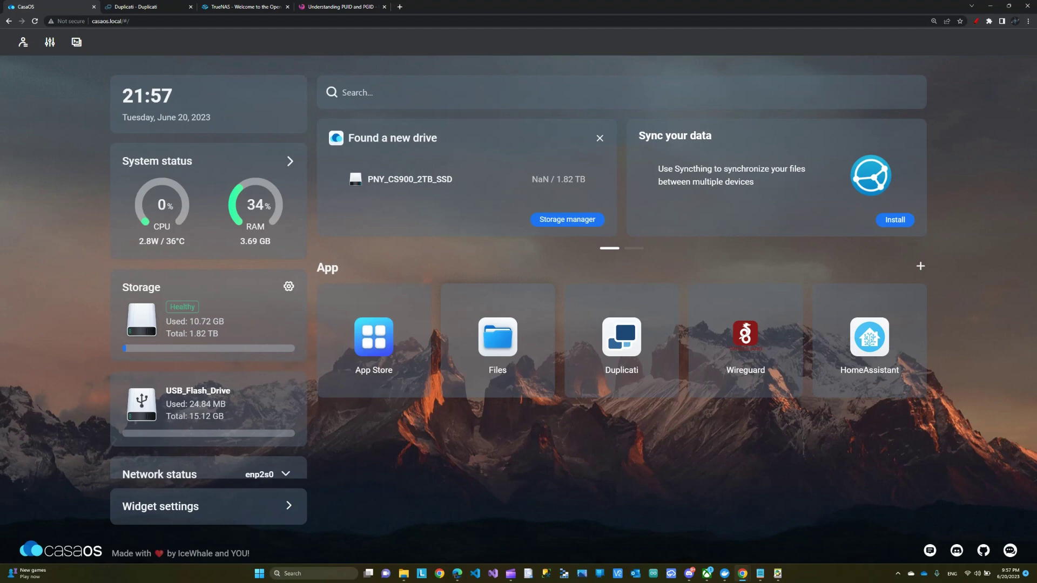
{"action": "mouse_move", "coordinate": [622, 336]}
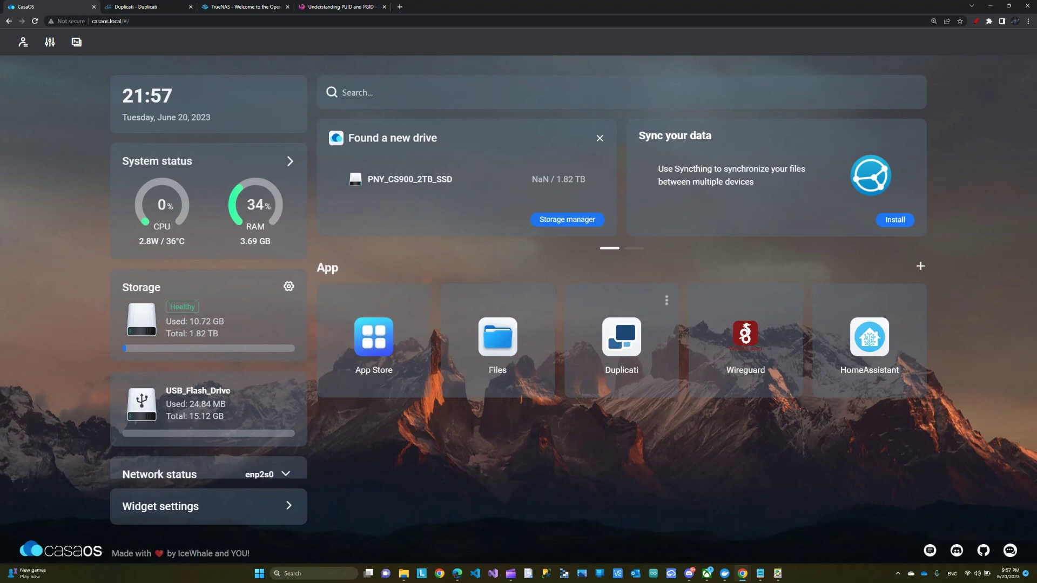